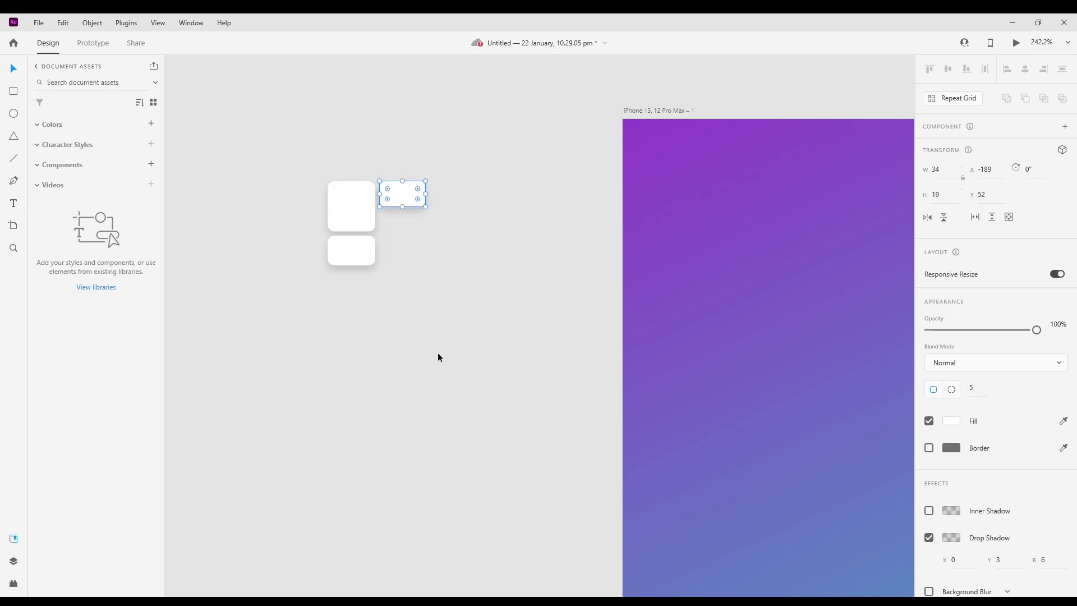
Group the three white rounded rectangles into one icon and place it in the iPhone artboard's upper-left area.
{"action": "scroll", "coordinate": [490, 308], "scroll_direction": "down", "scroll_amount": 4}
{"action": "key", "text": "ctrl+g"}
{"action": "left_click_drag", "start_coordinate": [436, 267], "coordinate": [592, 258]}
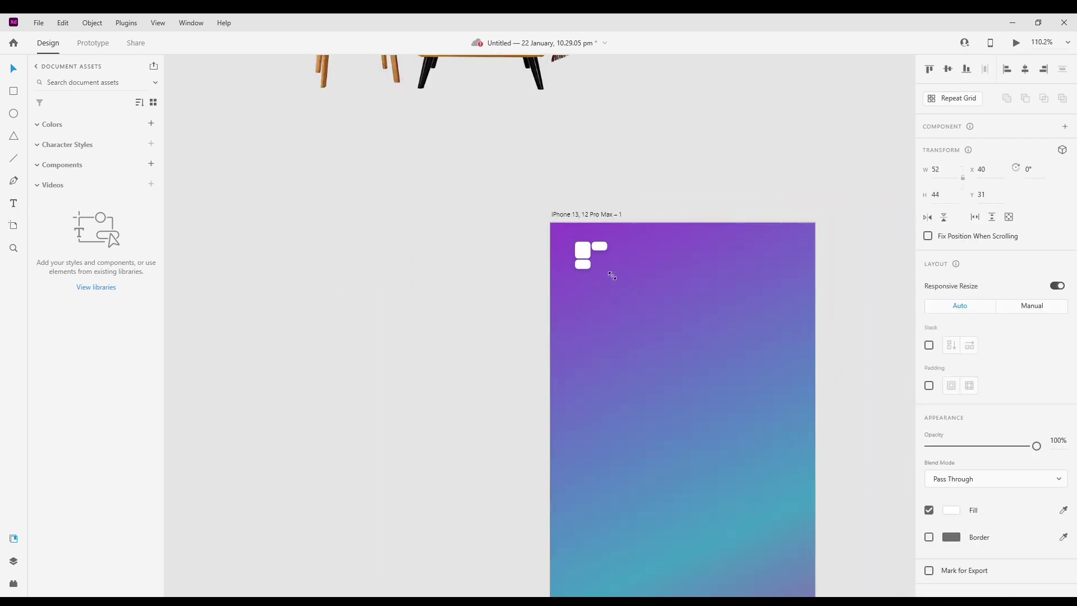
{"action": "left_click_drag", "start_coordinate": [463, 328], "coordinate": [348, 322]}
{"action": "left_click", "coordinate": [362, 323]}
{"action": "double_click", "coordinate": [475, 246]}
{"action": "left_click", "coordinate": [485, 269]}
{"action": "left_click", "coordinate": [481, 260]}
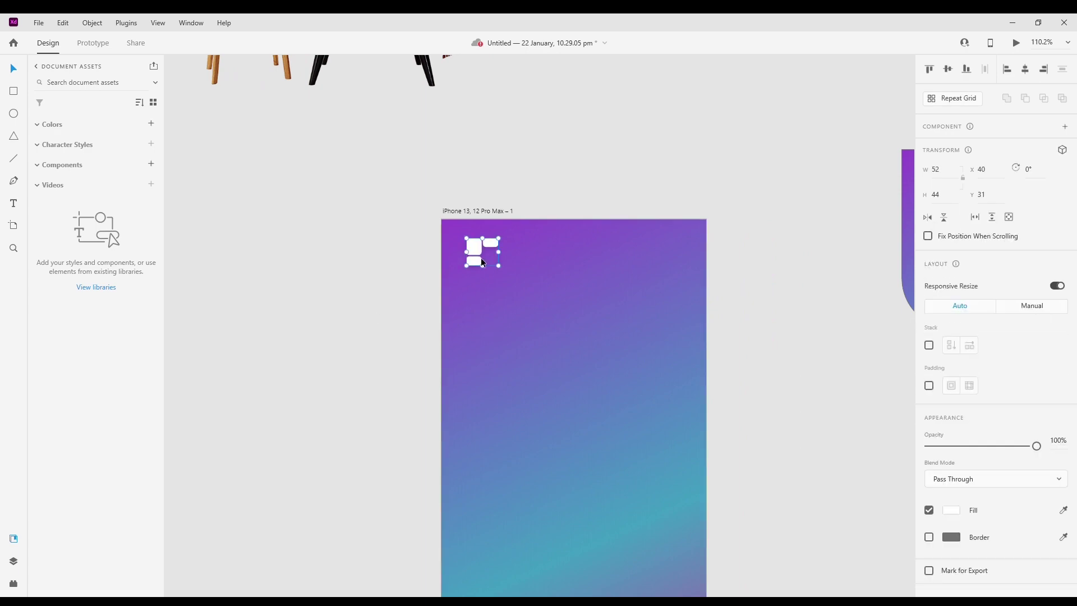
Turn on the layout column grid for the iPhone artboard.
{"action": "left_click", "coordinate": [493, 212]}
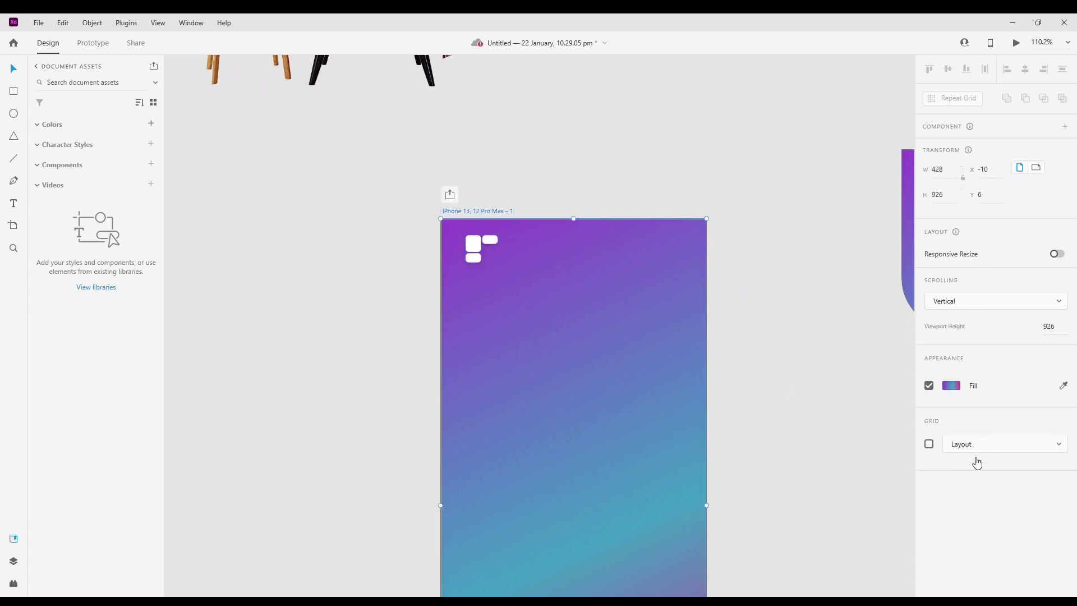
{"action": "left_click", "coordinate": [930, 445]}
{"action": "left_click", "coordinate": [647, 349]}
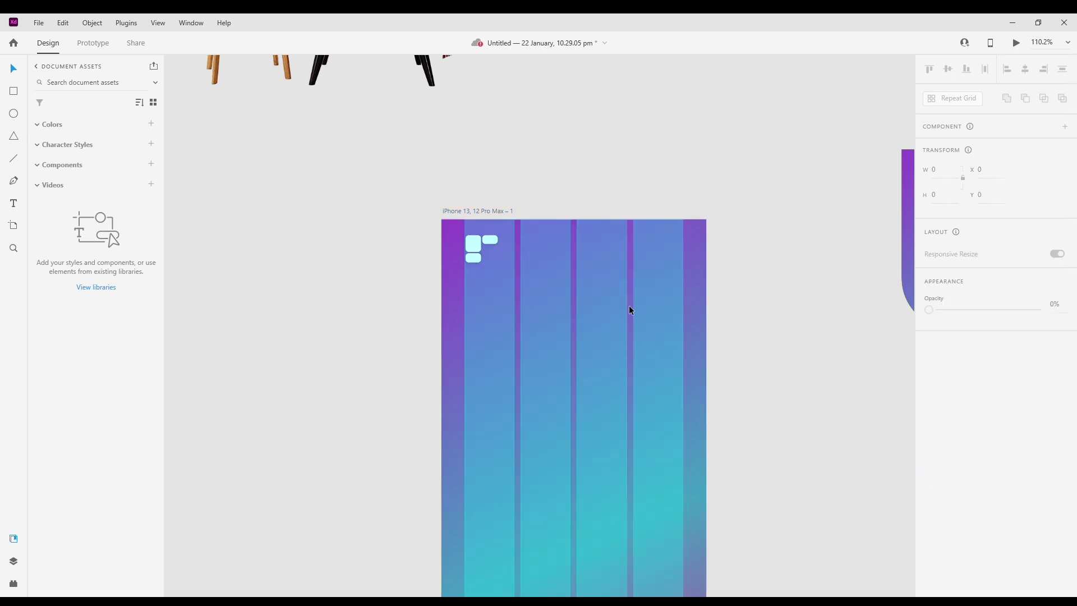
{"action": "left_click", "coordinate": [510, 212]}
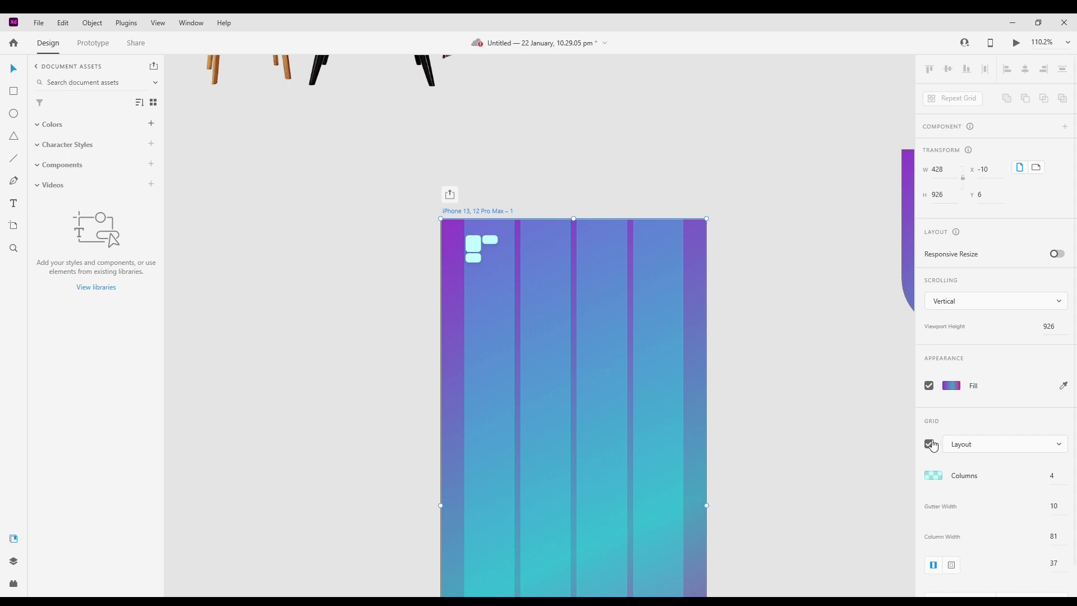
Move the search icon to the artboard's upper-right area, inside the last grid column and level with the logo icon.
{"action": "scroll", "coordinate": [773, 405], "scroll_direction": "down", "scroll_amount": 5}
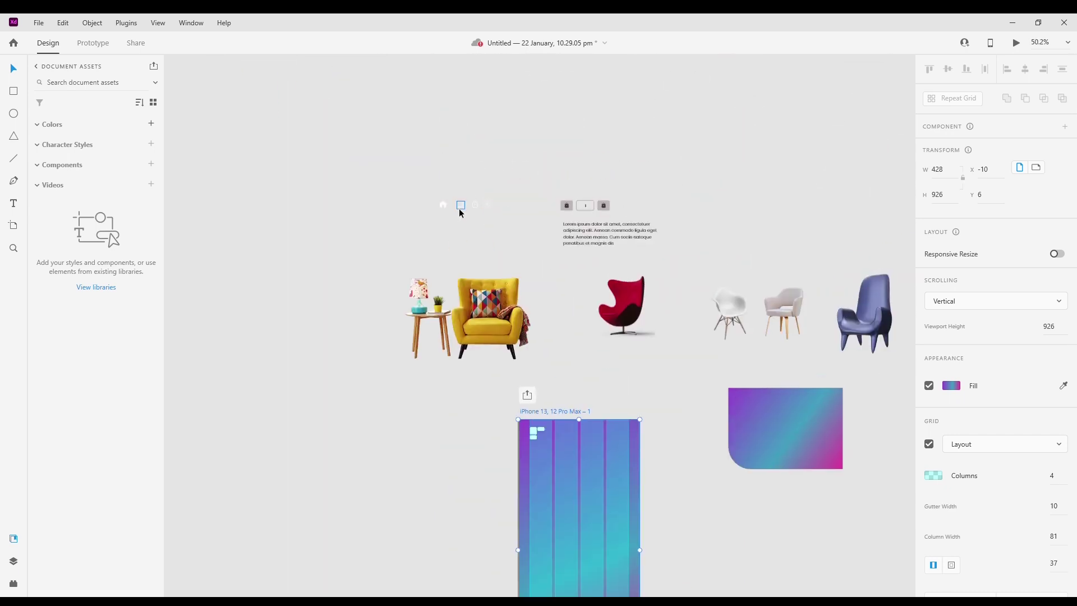
{"action": "left_click", "coordinate": [461, 206]}
{"action": "left_click_drag", "start_coordinate": [461, 206], "coordinate": [623, 431]}
{"action": "scroll", "coordinate": [666, 486], "scroll_direction": "up", "scroll_amount": 5}
{"action": "left_click", "coordinate": [434, 333], "text": "shift"}
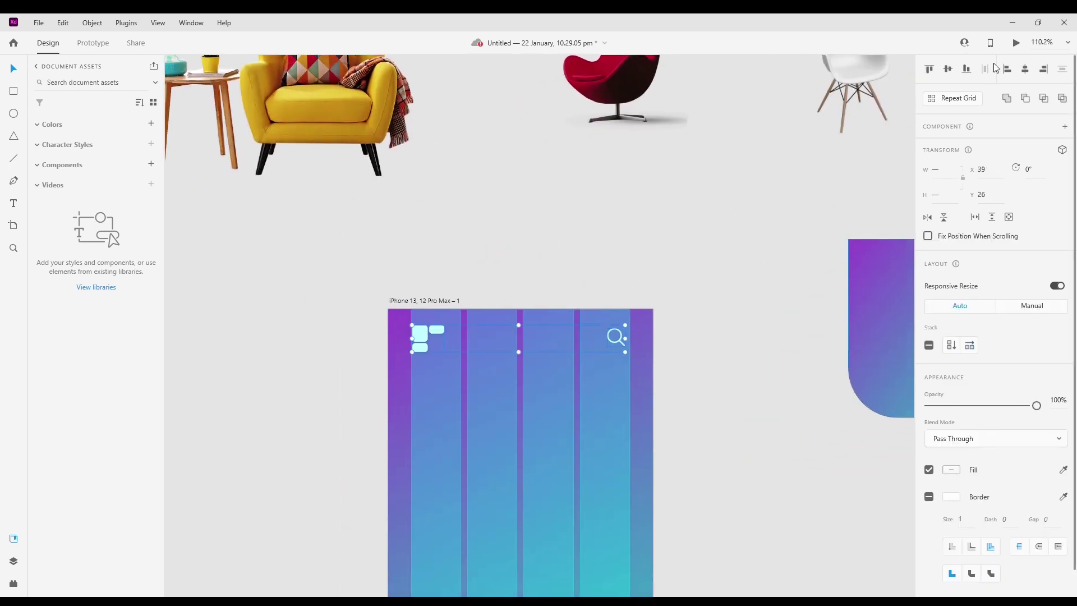
{"action": "left_click", "coordinate": [732, 446]}
Turn off the layout grid on the iPhone artboard.
{"action": "scroll", "coordinate": [733, 446], "scroll_direction": "down", "scroll_amount": 1}
{"action": "left_click", "coordinate": [438, 253]}
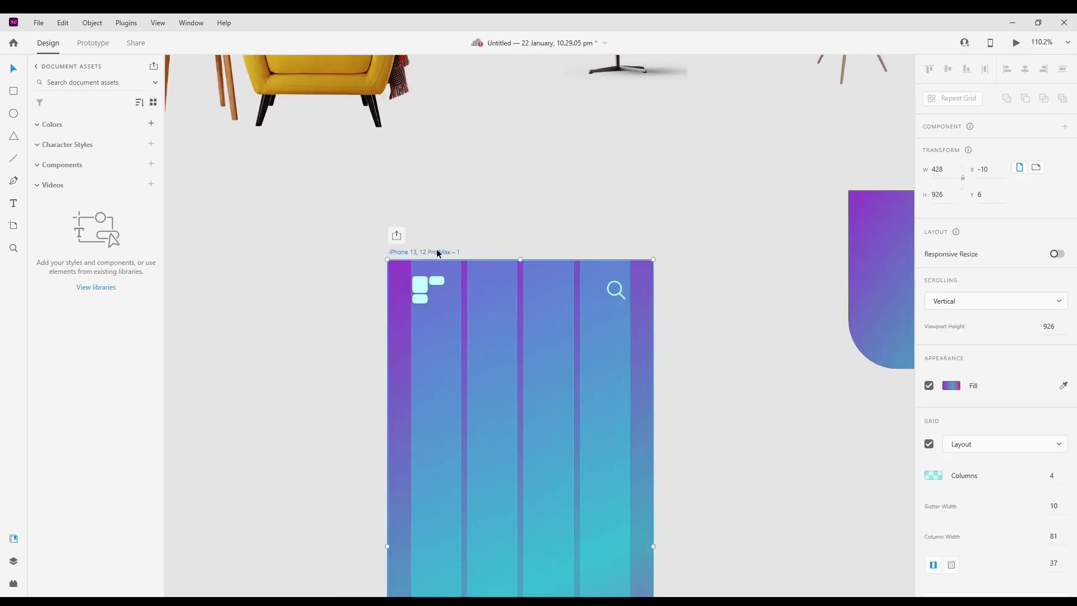
{"action": "left_click", "coordinate": [929, 444]}
{"action": "left_click", "coordinate": [817, 456]}
{"action": "scroll", "coordinate": [745, 452], "scroll_direction": "down", "scroll_amount": 4}
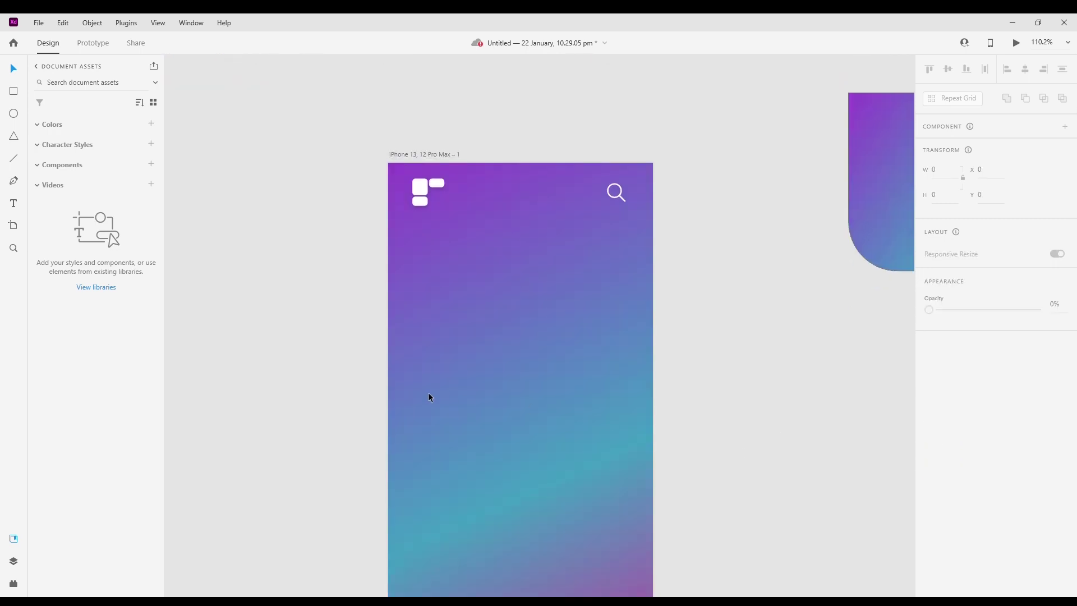
Add the text "ALL" on the empty canvas beside the artboard.
{"action": "left_click_drag", "start_coordinate": [281, 388], "coordinate": [393, 419]}
{"action": "key", "text": "t"}
{"action": "left_click", "coordinate": [261, 337]}
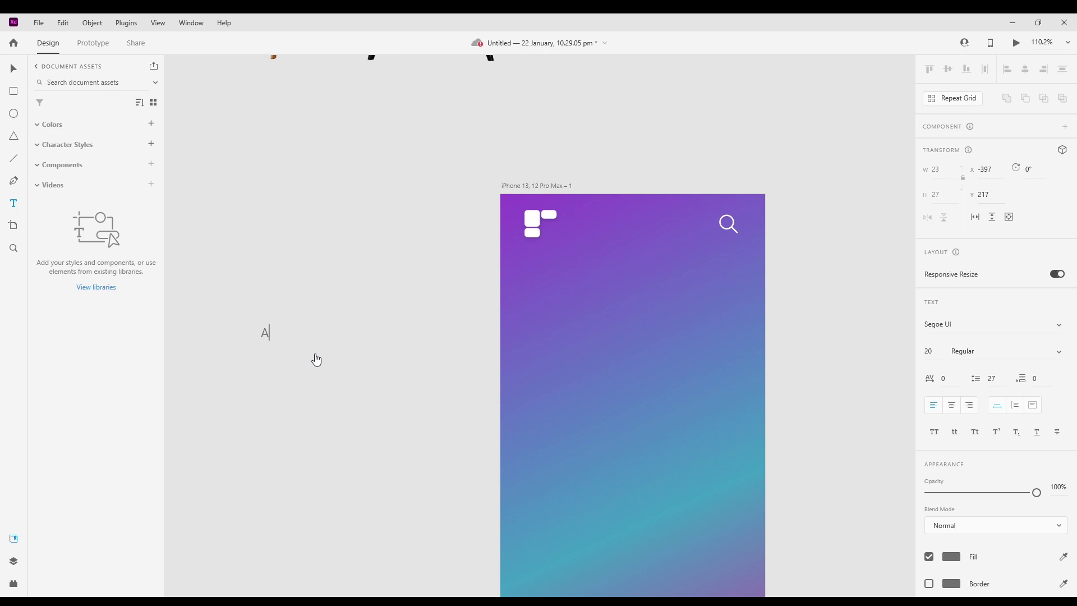
{"action": "key", "text": "Escape"}
Set the "ALL" text to the Poppins font at size 15.
{"action": "double_click", "coordinate": [280, 337]}
{"action": "left_click", "coordinate": [996, 324]}
{"action": "type", "text": "Popp"}
{"action": "left_click", "coordinate": [1012, 353]}
{"action": "left_click", "coordinate": [1059, 353]}
{"action": "left_click", "coordinate": [950, 330]}
{"action": "left_click", "coordinate": [950, 327]}
{"action": "type", "text": "Poppins"}
{"action": "key", "text": "Return"}
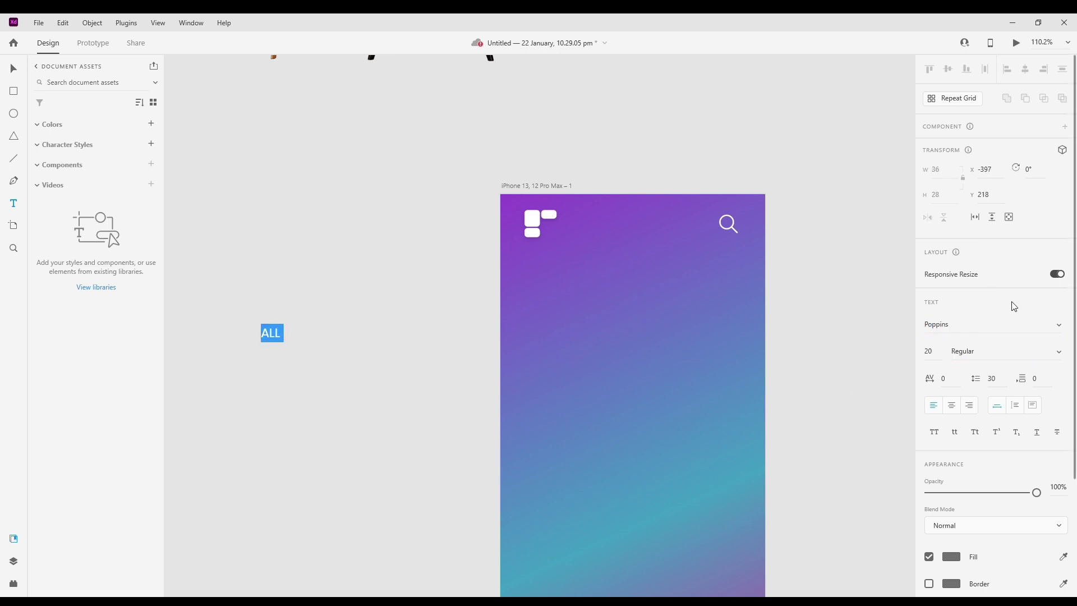
{"action": "left_click", "coordinate": [993, 397]}
{"action": "type", "text": "15"}
{"action": "key", "text": "Return"}
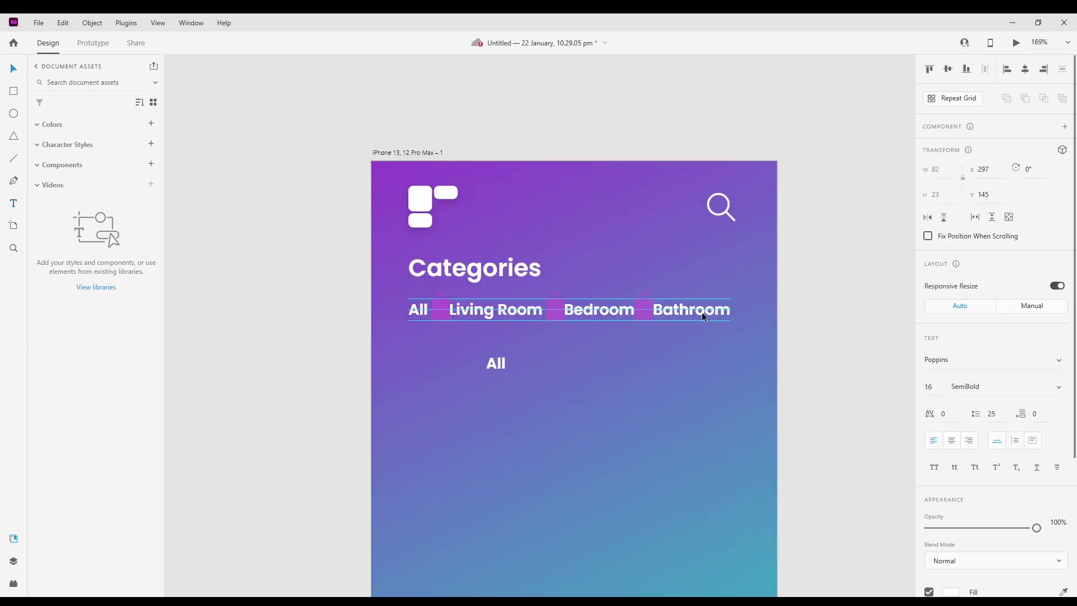
Make the white fill of the "Living Room" and "Bedroom" labels semi-transparent.
{"action": "double_click", "coordinate": [539, 312]}
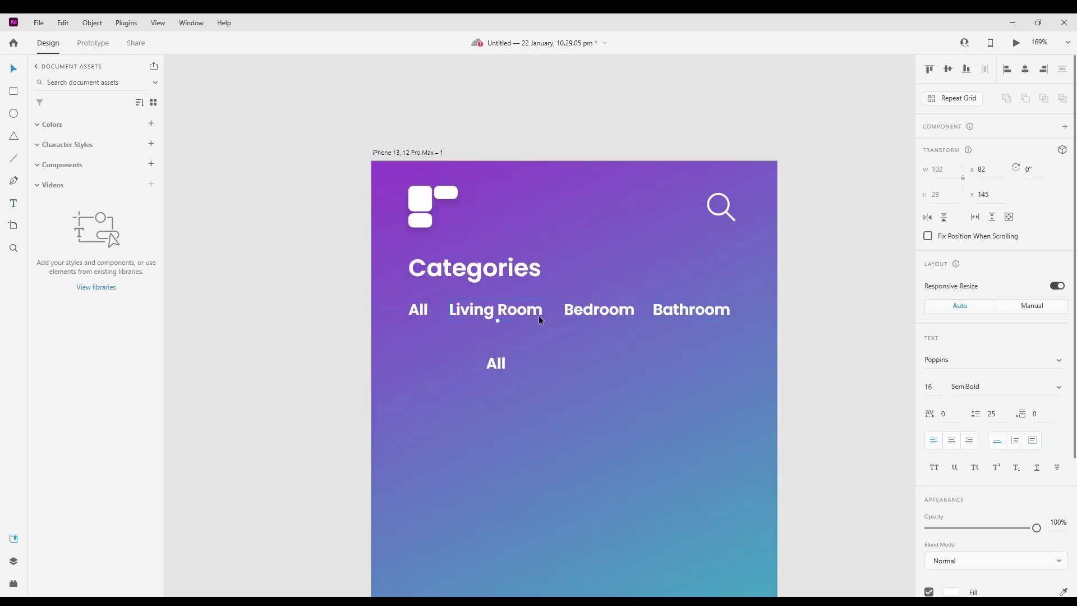
{"action": "key", "text": "ctrl+a"}
{"action": "scroll", "coordinate": [1017, 535], "scroll_direction": "down", "scroll_amount": 3}
{"action": "left_click", "coordinate": [952, 429]}
{"action": "left_click", "coordinate": [913, 406]}
{"action": "left_click", "coordinate": [644, 385]}
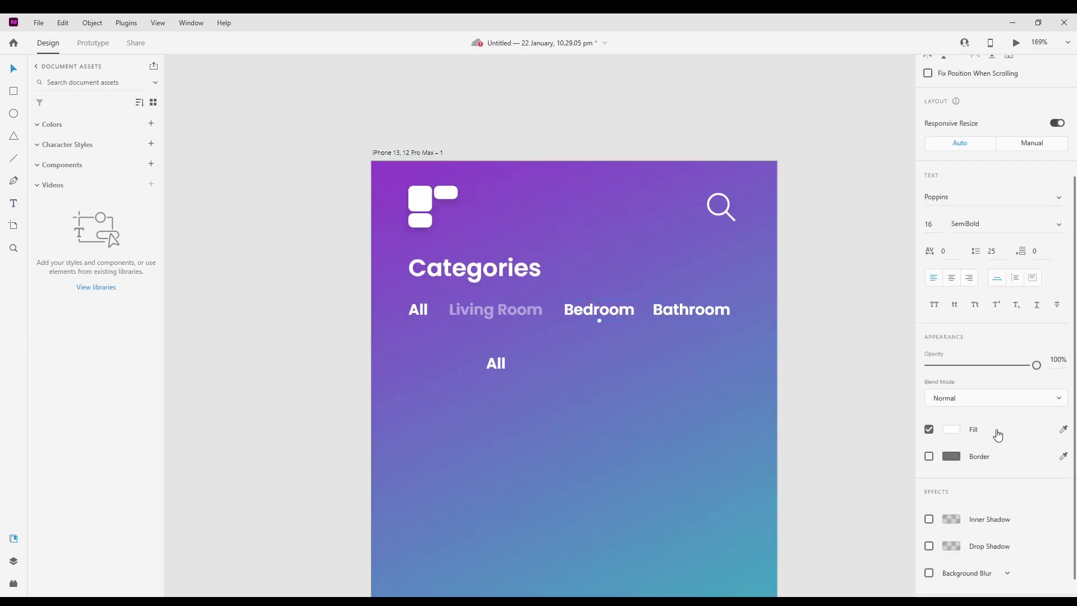
{"action": "left_click", "coordinate": [952, 429]}
{"action": "left_click", "coordinate": [912, 402]}
Make the white fill of the "Bathroom" label semi-transparent like the other inactive categories.
{"action": "left_click", "coordinate": [691, 311]}
{"action": "scroll", "coordinate": [935, 449], "scroll_direction": "down", "scroll_amount": 3}
{"action": "left_click", "coordinate": [952, 429]}
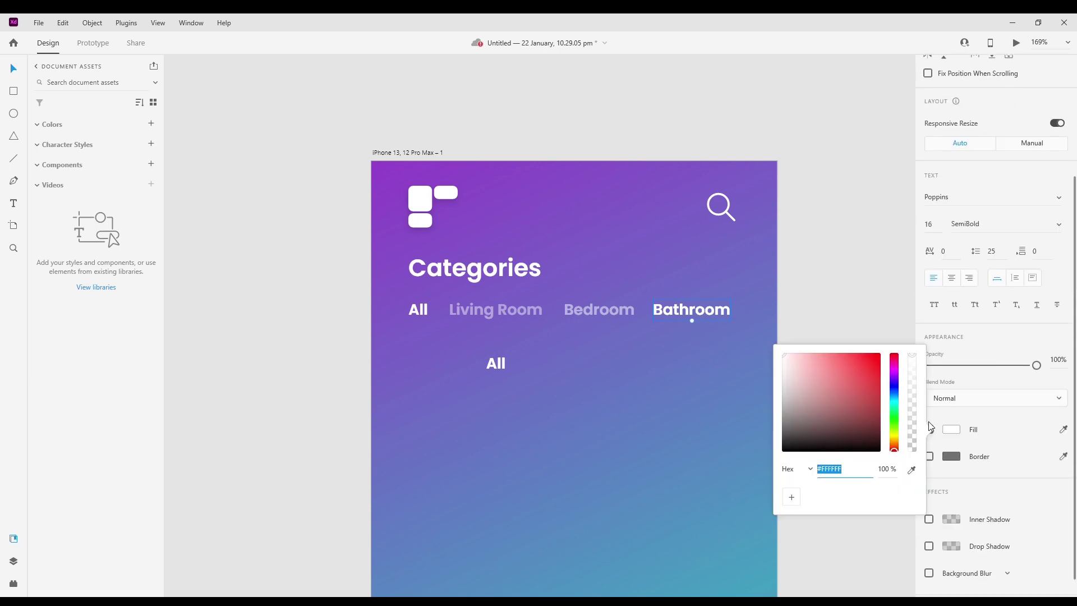
{"action": "left_click", "coordinate": [913, 412]}
{"action": "left_click", "coordinate": [871, 535]}
Change the spare "All" label below the category row to "Others" and set its white fill to 50% opacity.
{"action": "double_click", "coordinate": [499, 364]}
{"action": "type", "text": "Others"}
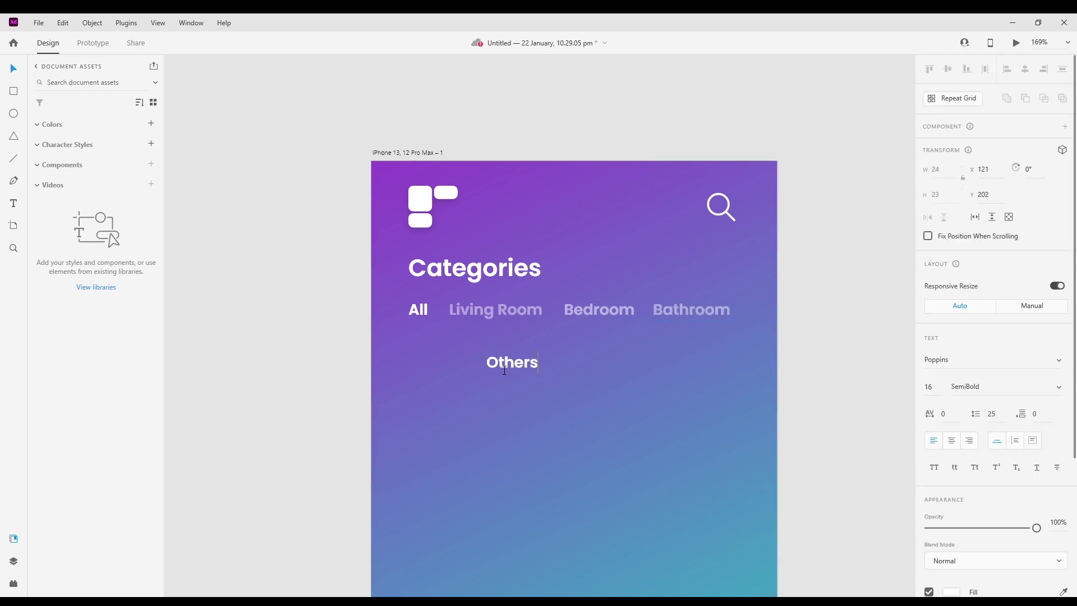
{"action": "double_click", "coordinate": [512, 369]}
{"action": "scroll", "coordinate": [955, 482], "scroll_direction": "down", "scroll_amount": 3}
{"action": "left_click", "coordinate": [951, 429]}
{"action": "left_click", "coordinate": [894, 472]}
{"action": "type", "text": "50"}
{"action": "key", "text": "Return"}
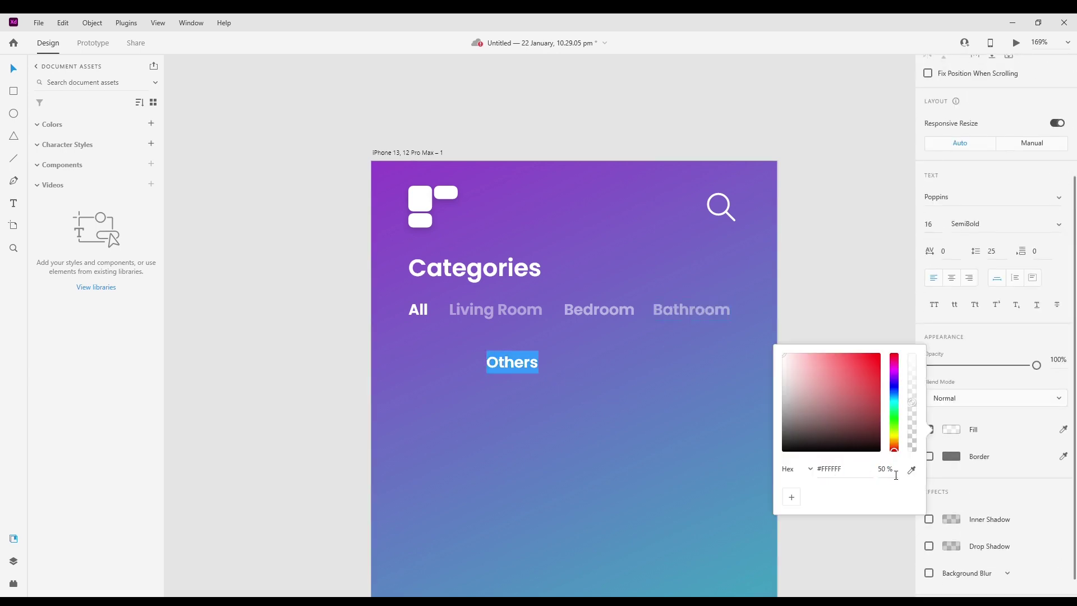
{"action": "left_click", "coordinate": [864, 533]}
Move the "Others" label to the end of the category row after "Bathroom", overlapping the artboard edge.
{"action": "left_click_drag", "start_coordinate": [515, 359], "coordinate": [777, 305]}
{"action": "left_click", "coordinate": [467, 295]}
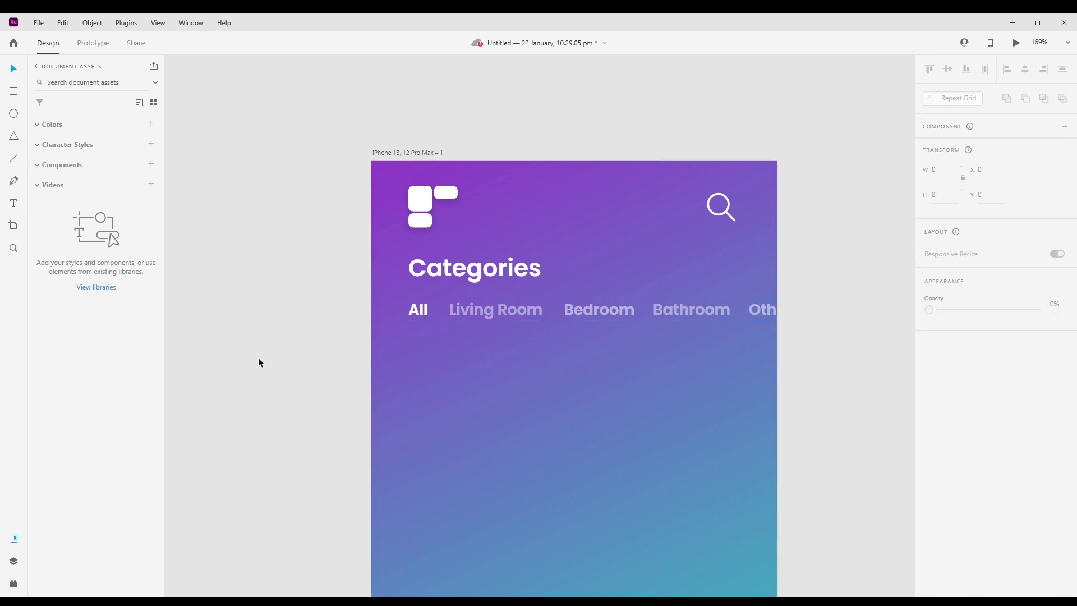
Draw a thin rectangle about 24 by 3 beneath the "All" label as its underline.
{"action": "left_click_drag", "start_coordinate": [410, 329], "coordinate": [424, 331]}
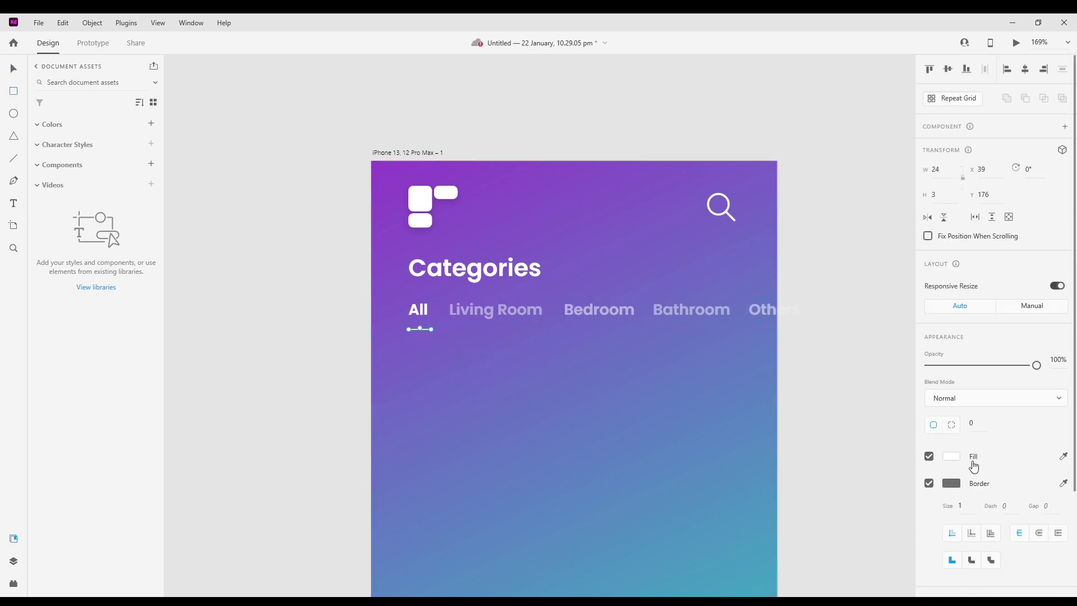
{"action": "scroll", "coordinate": [960, 461], "scroll_direction": "down", "scroll_amount": 2}
{"action": "left_click", "coordinate": [653, 419]}
{"action": "scroll", "coordinate": [352, 352], "scroll_direction": "up", "scroll_amount": 6}
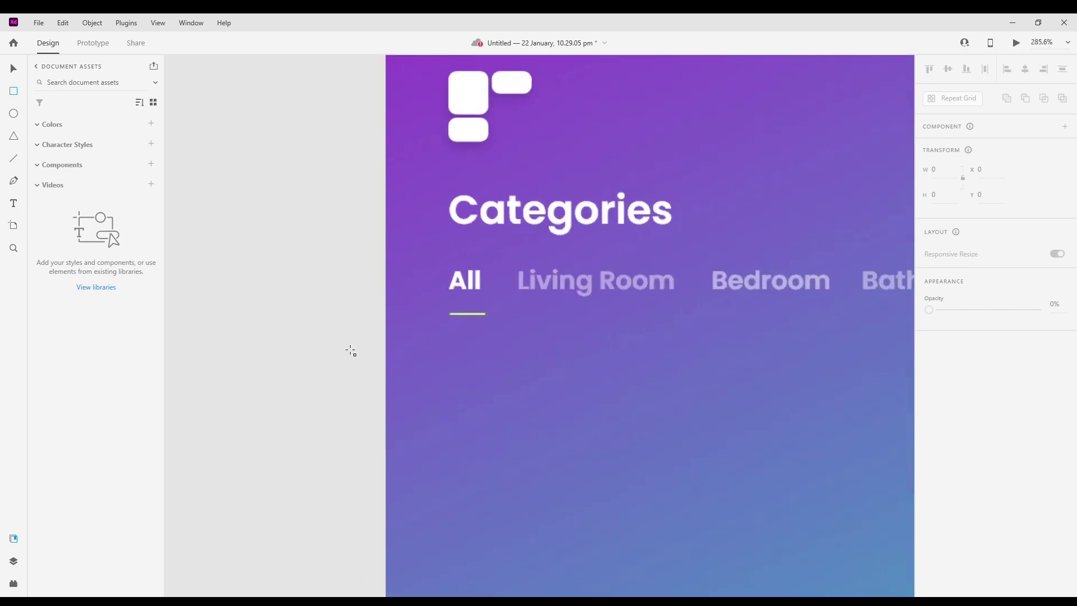
Set the underline's border to white and fit the bar closely beneath the "All" label, matching the word's width.
{"action": "key", "text": "v"}
{"action": "left_click", "coordinate": [603, 280]}
{"action": "left_click", "coordinate": [950, 483]}
{"action": "left_click_drag", "start_coordinate": [819, 438], "coordinate": [668, 337]}
{"action": "left_click_drag", "start_coordinate": [624, 278], "coordinate": [643, 250]}
Group the underline with the "All" label.
{"action": "left_click", "coordinate": [627, 219], "text": "shift"}
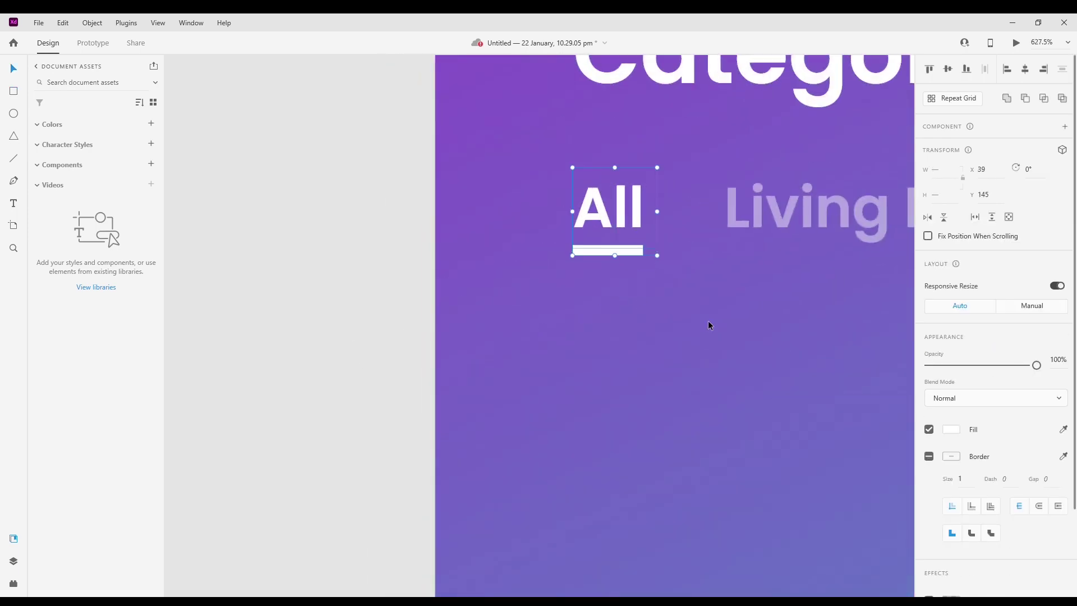
{"action": "key", "text": "ctrl+g"}
{"action": "scroll", "coordinate": [988, 539], "scroll_direction": "down", "scroll_amount": 2}
{"action": "left_click", "coordinate": [611, 382]}
{"action": "scroll", "coordinate": [611, 381], "scroll_direction": "down", "scroll_amount": 7}
{"action": "left_click_drag", "start_coordinate": [646, 395], "coordinate": [571, 354]}
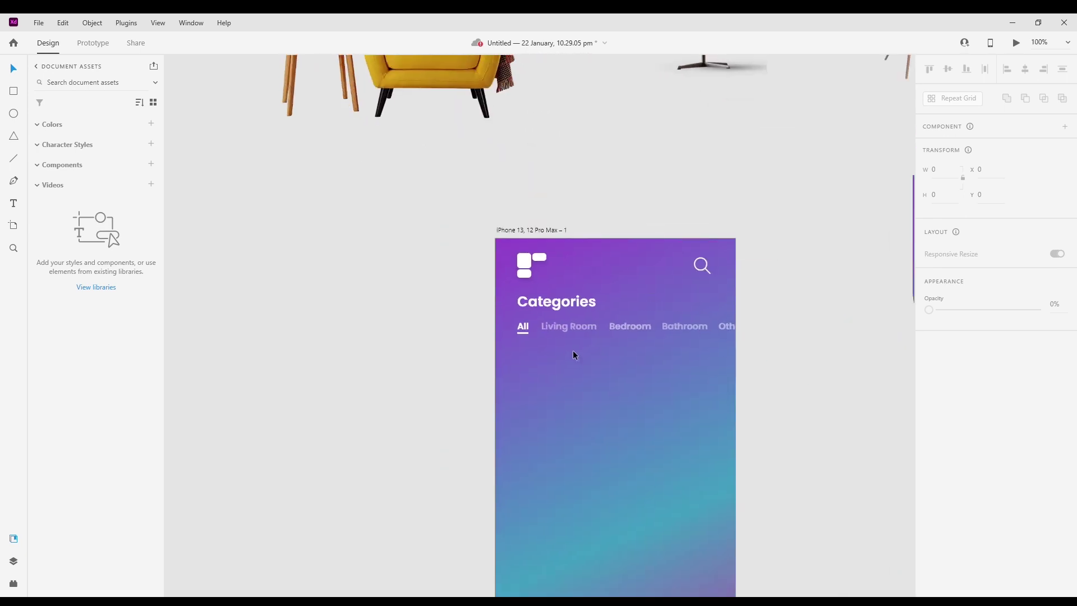
Group all the category labels into a horizontal stack with a spacing of 20.
{"action": "left_click", "coordinate": [561, 329]}
{"action": "left_click", "coordinate": [528, 329], "text": "shift"}
{"action": "left_click", "coordinate": [631, 328], "text": "shift"}
{"action": "left_click", "coordinate": [694, 330], "text": "shift"}
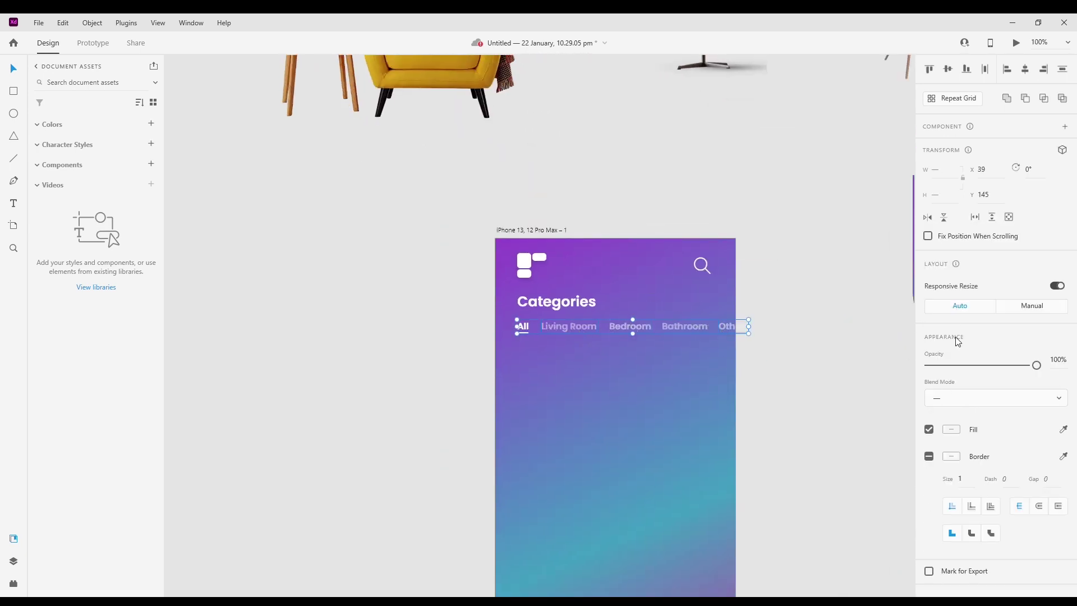
{"action": "key", "text": "ctrl+g"}
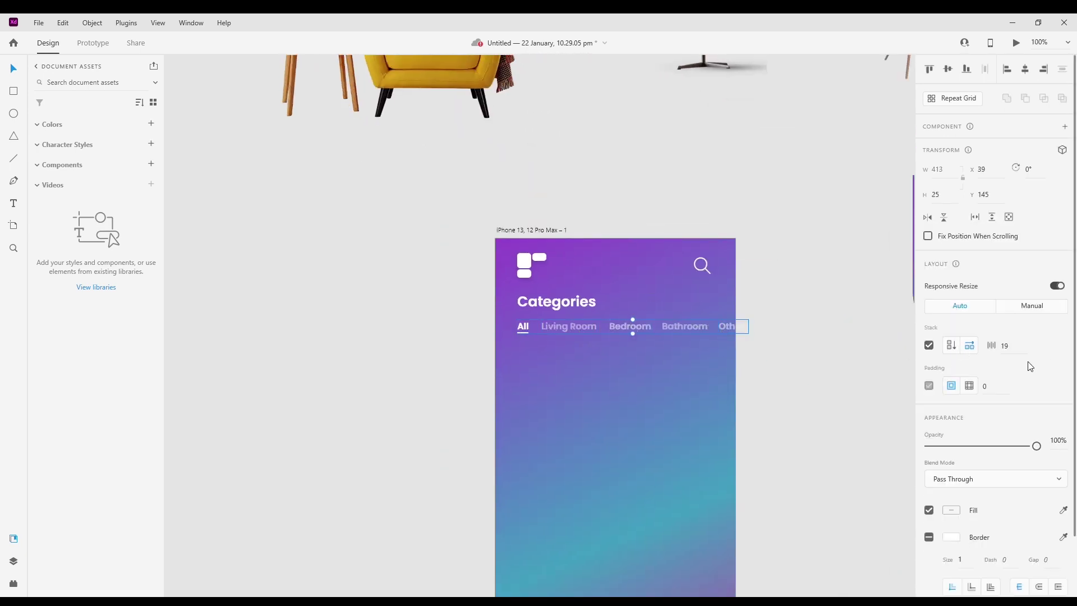
{"action": "type", "text": "20"}
{"action": "key", "text": "Return"}
{"action": "left_click", "coordinate": [763, 413]}
{"action": "scroll", "coordinate": [763, 413], "scroll_direction": "down", "scroll_amount": 2}
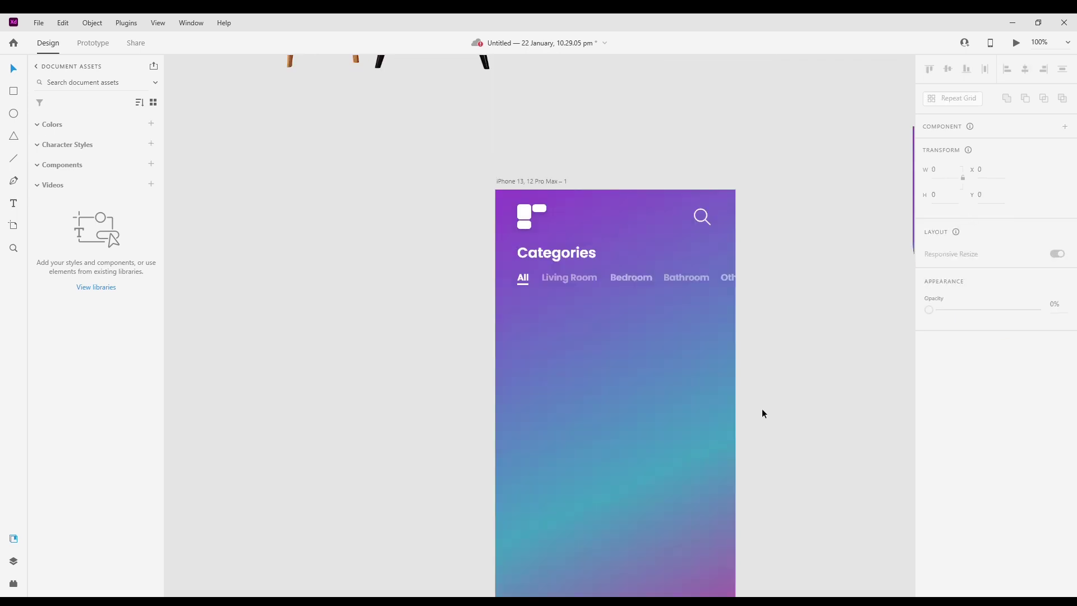
{"action": "scroll", "coordinate": [763, 414], "scroll_direction": "down", "scroll_amount": 3}
{"action": "scroll", "coordinate": [758, 431], "scroll_direction": "up", "scroll_amount": 1}
{"action": "left_click_drag", "start_coordinate": [800, 448], "coordinate": [606, 426]}
{"action": "key", "text": "r"}
{"action": "mouse_move", "coordinate": [665, 352]}
{"action": "left_mouse_down"}
{"action": "mouse_move", "coordinate": [748, 432]}
{"action": "mouse_move", "coordinate": [800, 531]}
{"action": "left_mouse_up"}
{"action": "key", "text": "Delete"}
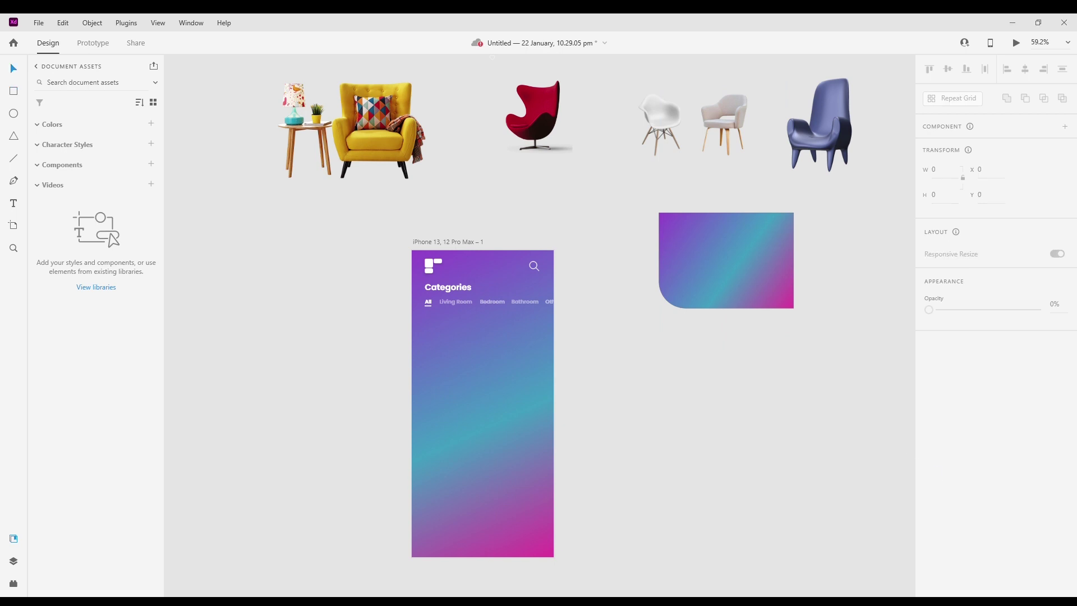
Paste the dark gradient rounded card and place it beside the artboard, below the purple-blue gradient shape.
{"action": "key", "text": "ctrl+v"}
{"action": "left_click_drag", "start_coordinate": [561, 343], "coordinate": [651, 419]}
{"action": "left_click", "coordinate": [704, 420]}
{"action": "scroll", "coordinate": [746, 461], "scroll_direction": "up", "scroll_amount": 1}
{"action": "left_click_drag", "start_coordinate": [709, 496], "coordinate": [835, 499]}
{"action": "mouse_move", "coordinate": [707, 370]}
{"action": "left_mouse_down"}
{"action": "mouse_move", "coordinate": [552, 393]}
{"action": "mouse_move", "coordinate": [708, 387]}
{"action": "left_mouse_up"}
{"action": "left_click", "coordinate": [811, 449]}
{"action": "scroll", "coordinate": [824, 437], "scroll_direction": "up", "scroll_amount": 3}
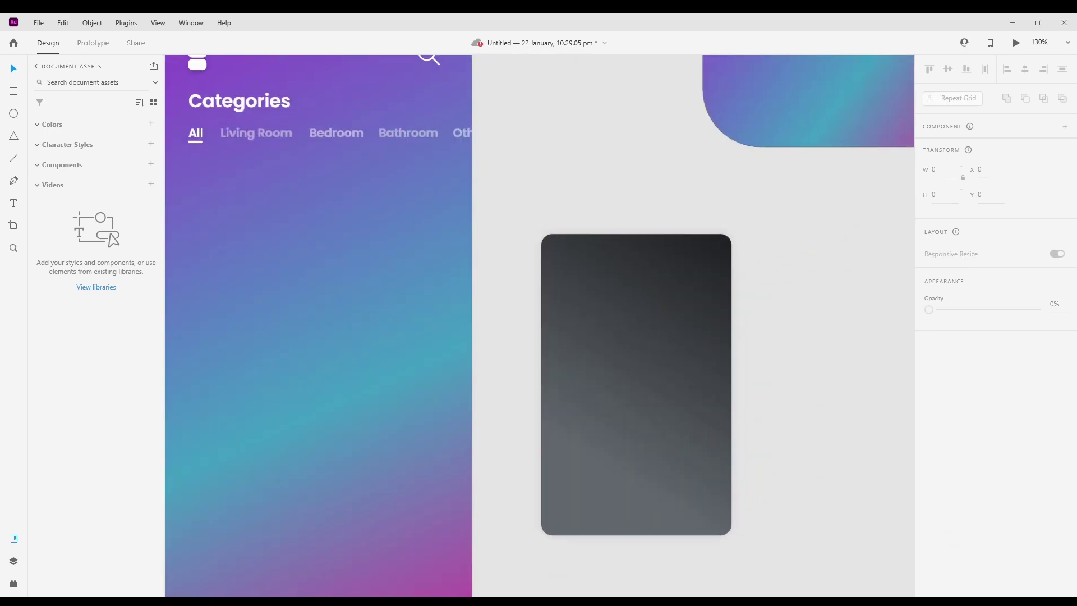
Add the text "Category name" near the top of the dark card and set its size to 10.
{"action": "left_click", "coordinate": [632, 301]}
{"action": "key", "text": "t"}
{"action": "left_click", "coordinate": [563, 267]}
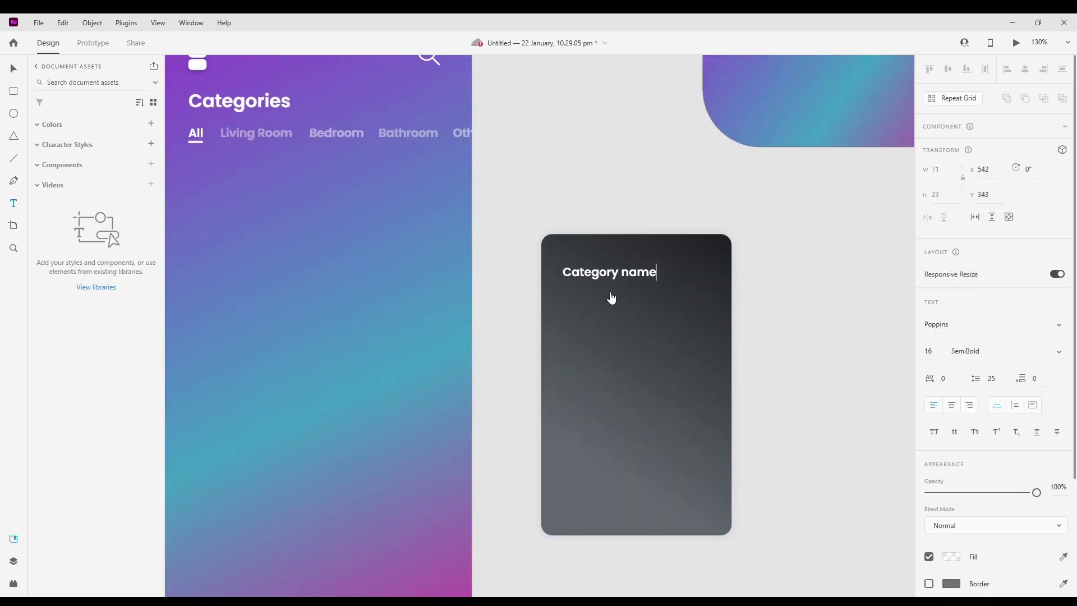
{"action": "key", "text": "ctrl+a"}
{"action": "left_click", "coordinate": [938, 354]}
{"action": "type", "text": "10"}
{"action": "key", "text": "Return"}
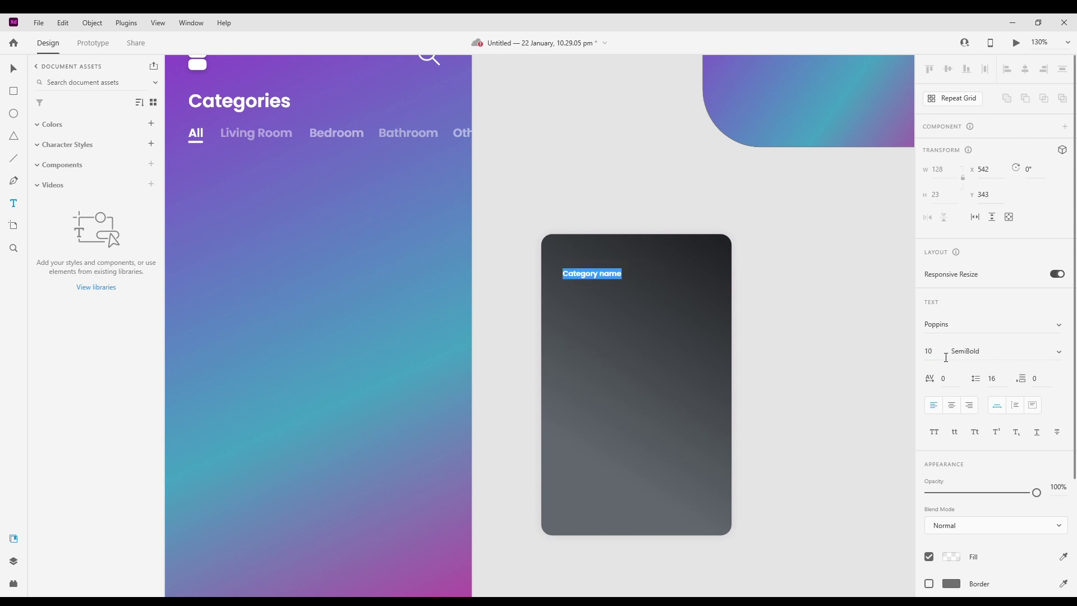
Make the "Category name" text's white fill fully opaque and move the label closer to the card's top edge.
{"action": "left_click", "coordinate": [775, 356]}
{"action": "triple_click", "coordinate": [619, 276]}
{"action": "left_click", "coordinate": [957, 559]}
{"action": "left_click_drag", "start_coordinate": [913, 495], "coordinate": [913, 437]}
{"action": "left_click", "coordinate": [851, 347]}
{"action": "left_click_drag", "start_coordinate": [591, 279], "coordinate": [593, 265]}
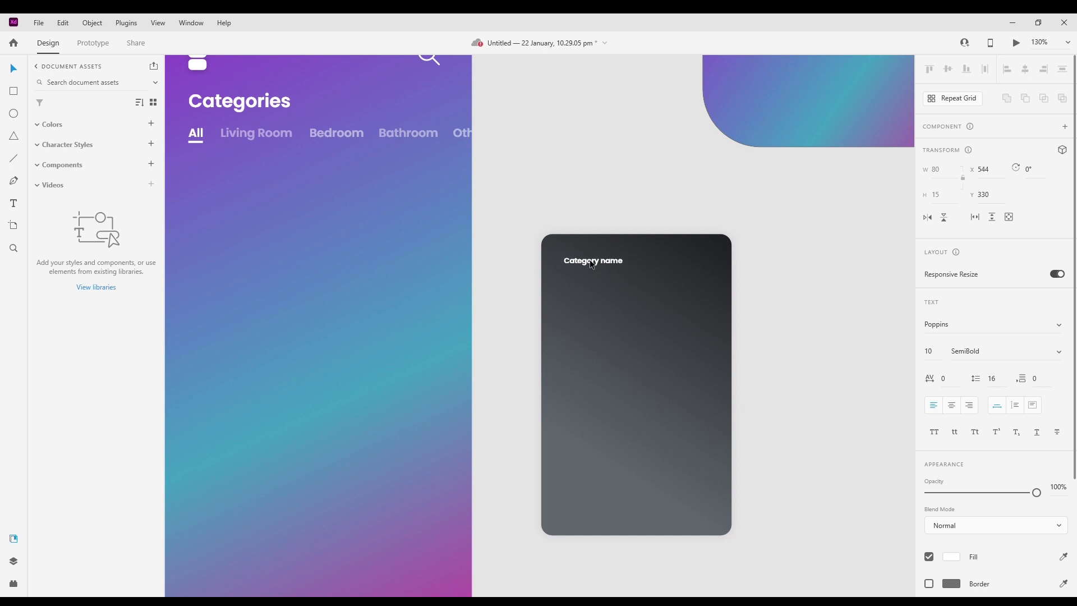
Change the "Category name" label's font weight to Medium.
{"action": "double_click", "coordinate": [588, 262]}
{"action": "left_click", "coordinate": [1013, 352]}
{"action": "left_click", "coordinate": [1017, 314]}
{"action": "left_click", "coordinate": [871, 377]}
Duplicate the "Category name" label beneath the original and turn the copy into a bold "Red Chair" title.
{"action": "left_click_drag", "start_coordinate": [599, 264], "coordinate": [603, 283]}
{"action": "triple_click", "coordinate": [603, 283]}
{"action": "type", "text": "Red Chair"}
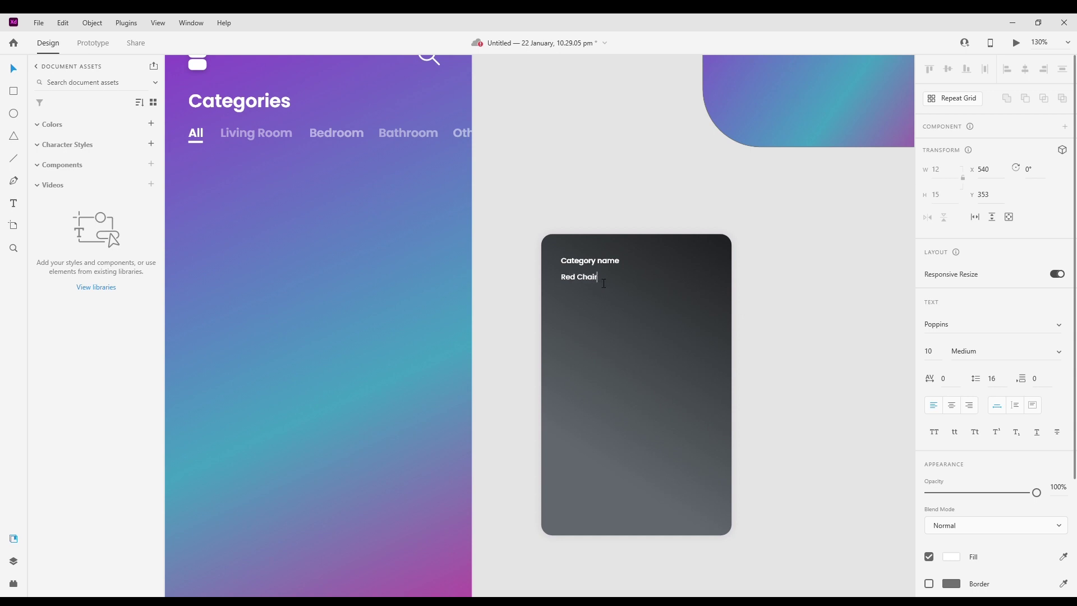
{"action": "key", "text": "ctrl+a"}
{"action": "scroll", "coordinate": [912, 449], "scroll_direction": "down", "scroll_amount": 3}
{"action": "left_click", "coordinate": [965, 201]}
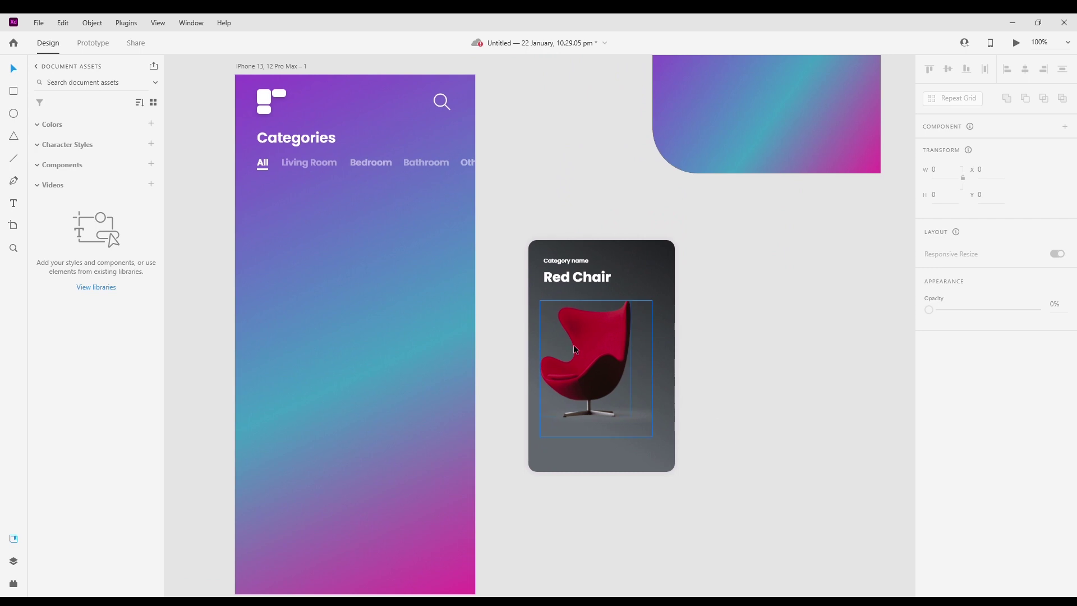
Shift the red chair image toward the horizontal centre of the dark card.
{"action": "left_click", "coordinate": [589, 349]}
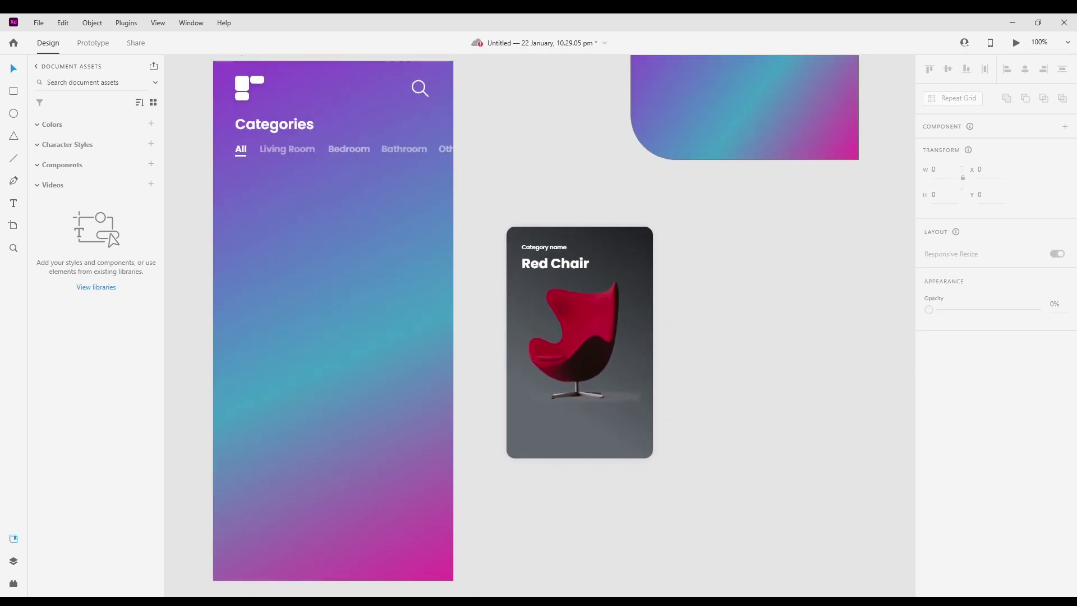
Draw a white square about 22 by 22 beside the card, remove its border and set its corner radius to 6.
{"action": "left_click_drag", "start_coordinate": [684, 332], "coordinate": [697, 344]}
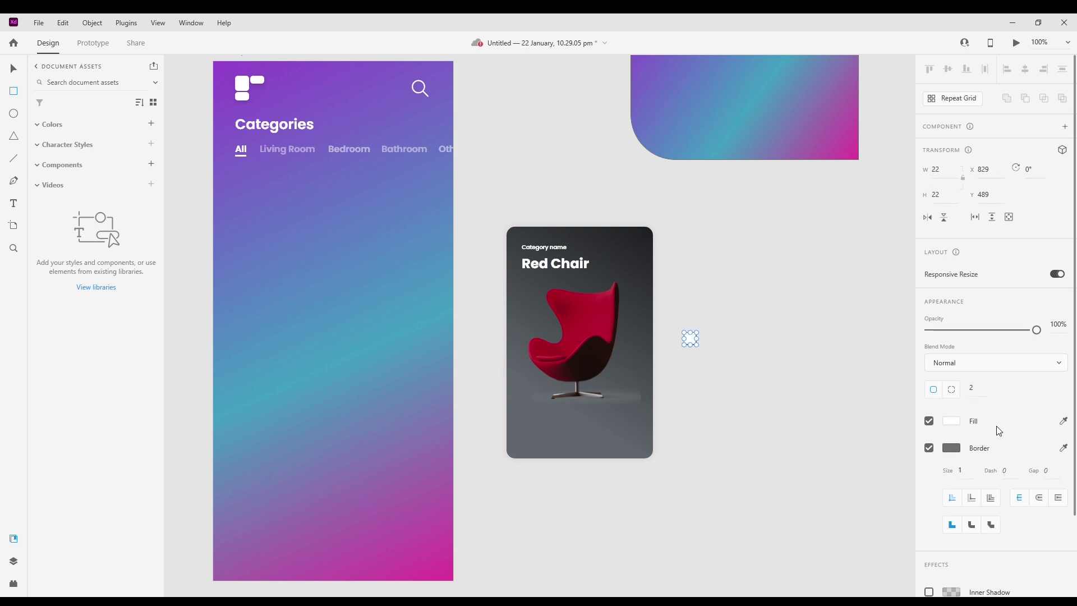
{"action": "left_click", "coordinate": [929, 448]}
{"action": "key", "text": "Up"}
{"action": "key", "text": "Up"}
{"action": "key", "text": "Up"}
{"action": "key", "text": "Up"}
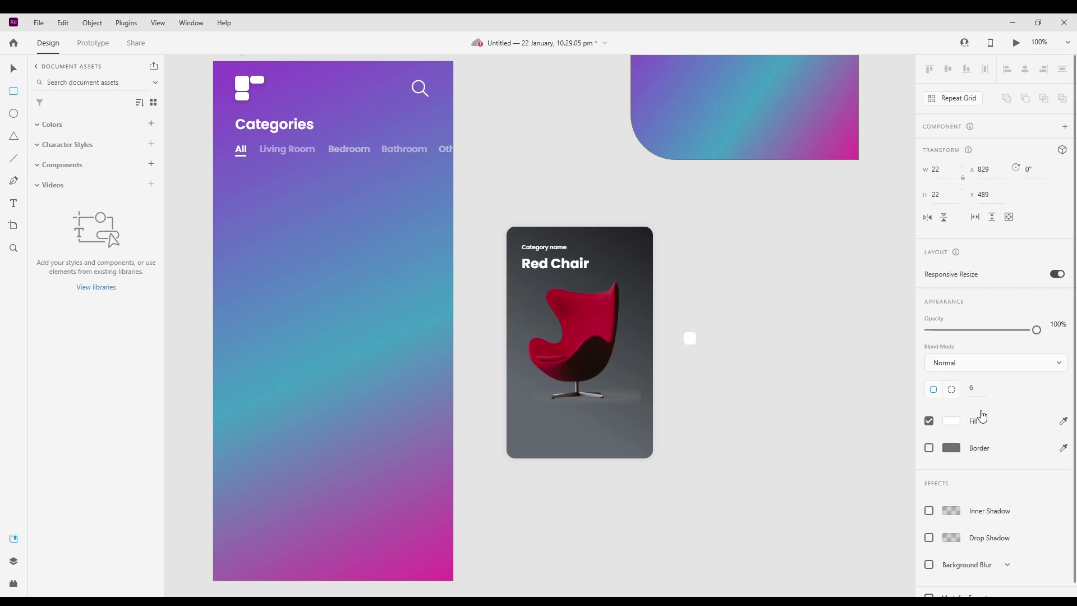
Build red, off-white and black colour swatches from the rounded square and place them in a column at the card's lower left.
{"action": "left_click", "coordinate": [956, 423]}
{"action": "left_click_drag", "start_coordinate": [875, 362], "coordinate": [887, 351]}
{"action": "left_click", "coordinate": [708, 379]}
{"action": "left_click", "coordinate": [772, 389]}
{"action": "left_click_drag", "start_coordinate": [693, 340], "coordinate": [693, 356]}
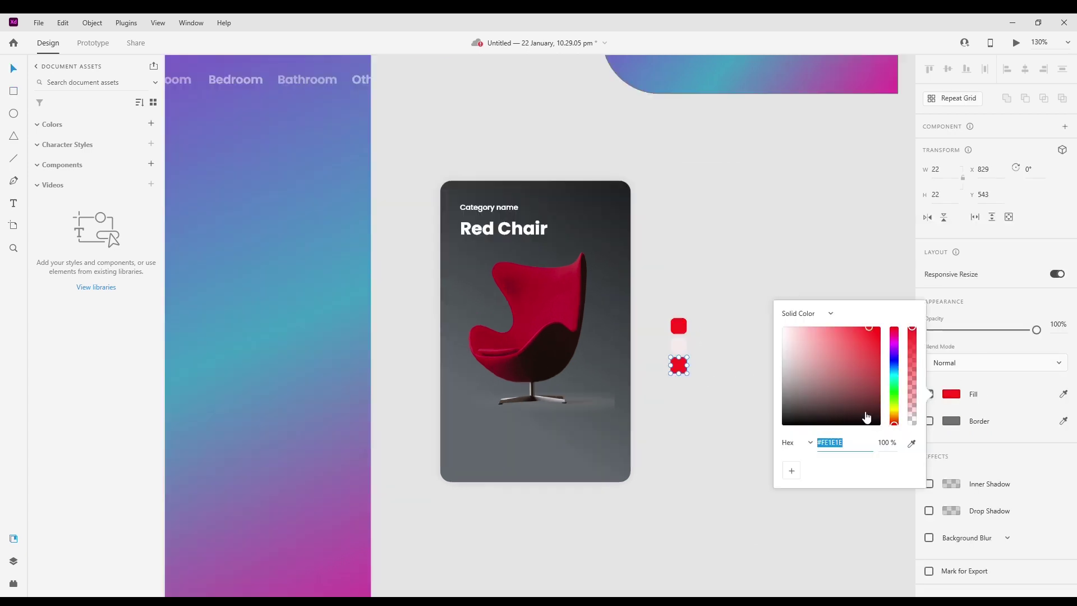
{"action": "left_click", "coordinate": [866, 422]}
{"action": "left_click_drag", "start_coordinate": [709, 390], "coordinate": [467, 438]}
{"action": "left_click", "coordinate": [782, 510]}
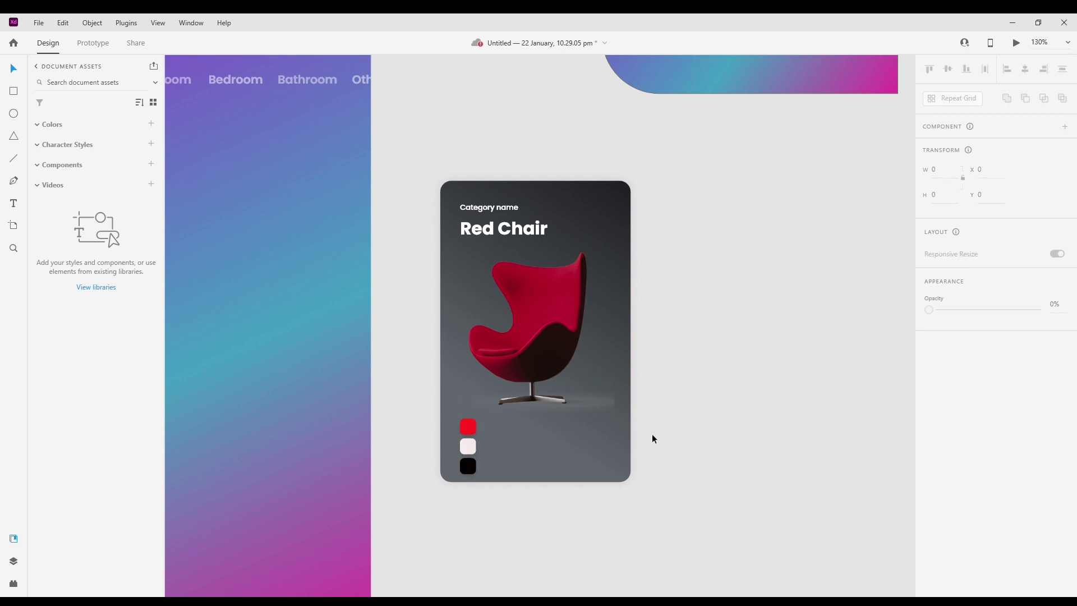
Add a white "350 $" price text at the lower right of the red chair card.
{"action": "left_click", "coordinate": [578, 433]}
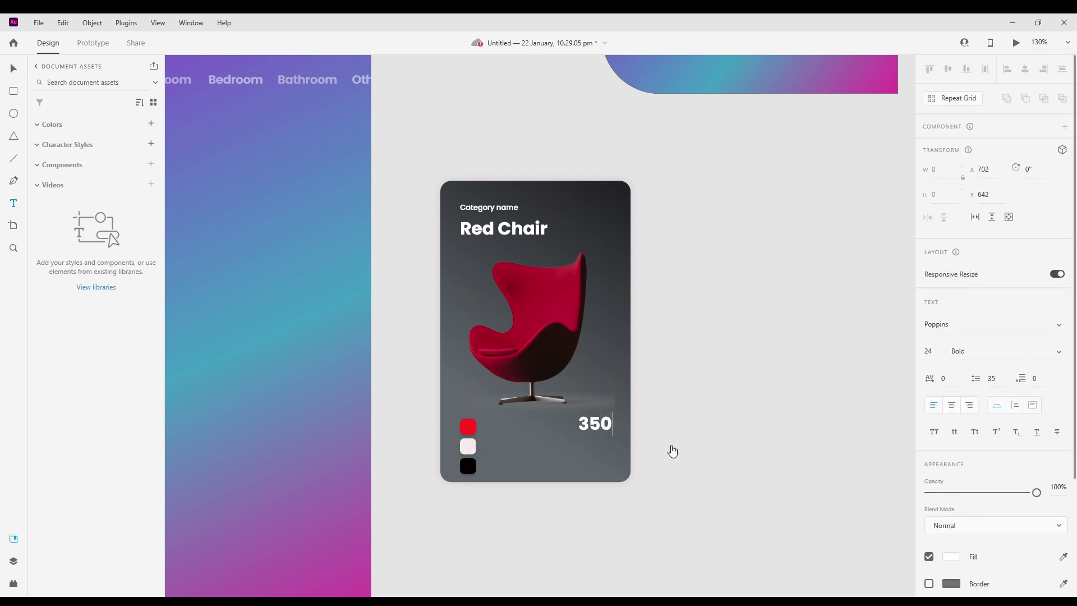
{"action": "key", "text": "Escape"}
{"action": "left_click_drag", "start_coordinate": [607, 422], "coordinate": [593, 431]}
Set the price text's size to 13 and give it a lighter font weight.
{"action": "double_click", "coordinate": [592, 431]}
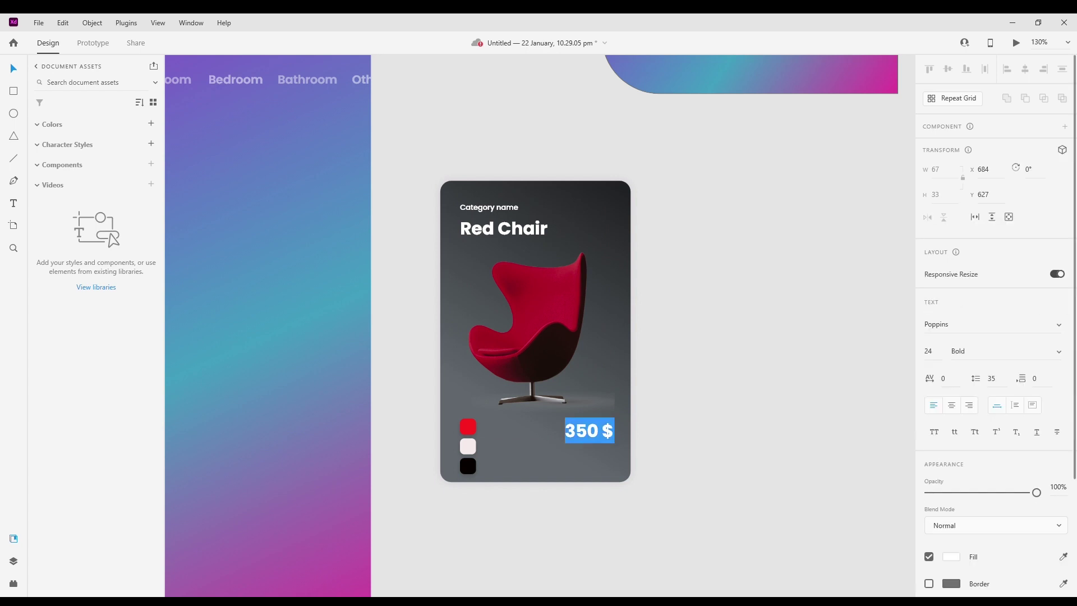
{"action": "left_click", "coordinate": [932, 353]}
{"action": "type", "text": "26"}
{"action": "key", "text": "Return"}
{"action": "left_click", "coordinate": [933, 354]}
{"action": "type", "text": "13"}
{"action": "key", "text": "Return"}
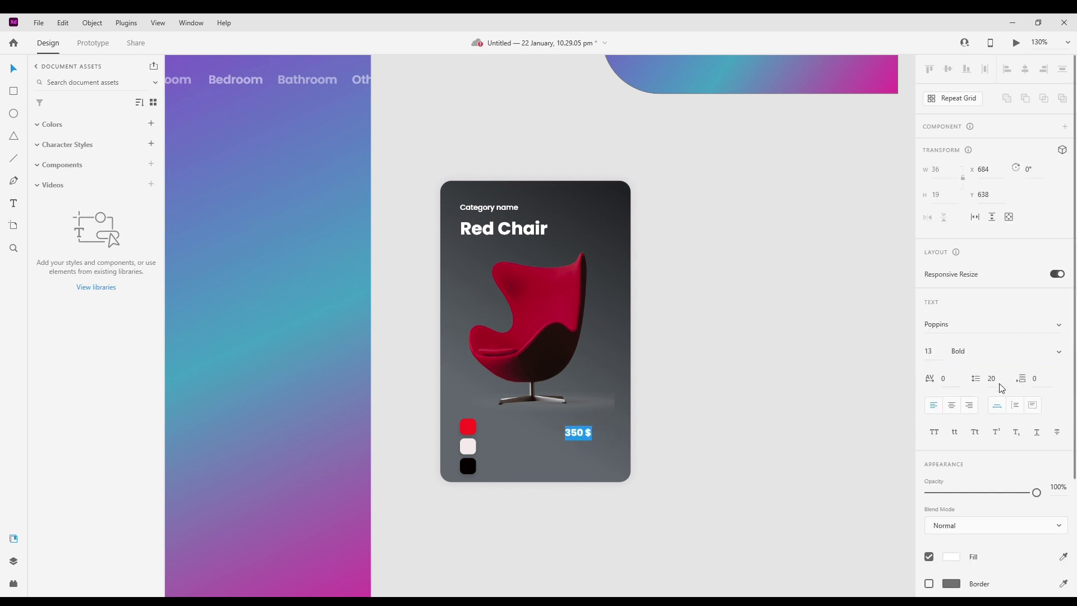
{"action": "left_click", "coordinate": [1001, 296]}
{"action": "key", "text": "Escape"}
Move the price closer to the card's right edge and scale the red chair image down slightly.
{"action": "mouse_move", "coordinate": [586, 437]}
{"action": "left_mouse_down"}
{"action": "mouse_move", "coordinate": [595, 449]}
{"action": "mouse_move", "coordinate": [600, 433]}
{"action": "left_mouse_up"}
{"action": "left_click", "coordinate": [671, 464]}
{"action": "left_click", "coordinate": [601, 432]}
{"action": "left_click", "coordinate": [700, 494]}
{"action": "left_click", "coordinate": [570, 378]}
{"action": "left_click_drag", "start_coordinate": [615, 431], "coordinate": [600, 410]}
{"action": "left_click_drag", "start_coordinate": [514, 342], "coordinate": [530, 360]}
Shift the column of three colour swatches slightly inward and up on the card.
{"action": "left_click", "coordinate": [475, 440]}
{"action": "left_click", "coordinate": [474, 439]}
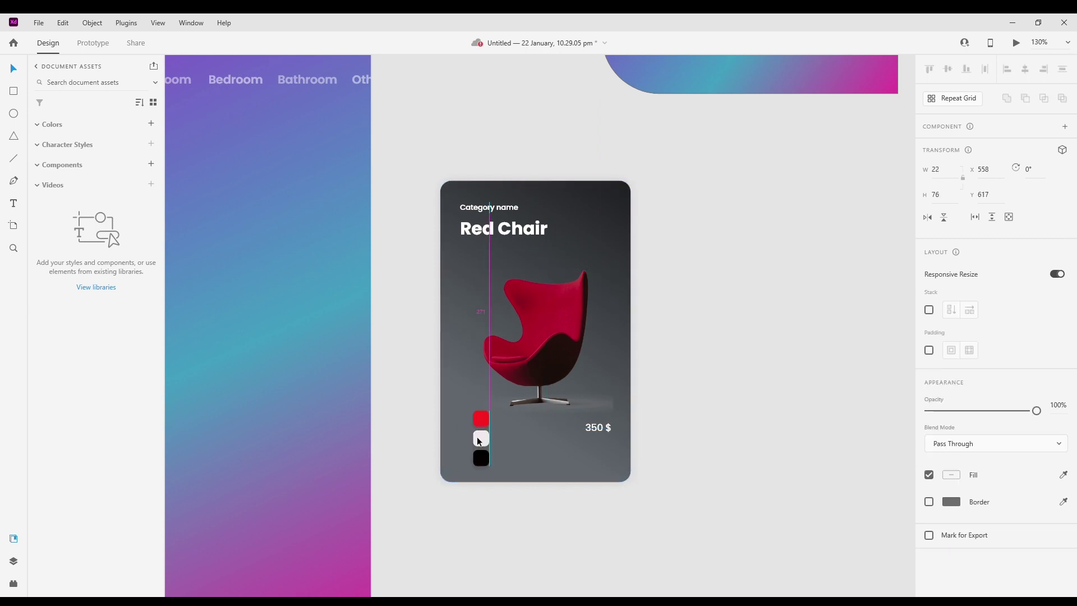
{"action": "left_click_drag", "start_coordinate": [471, 421], "coordinate": [471, 421]}
{"action": "left_click", "coordinate": [601, 428]}
{"action": "left_click", "coordinate": [730, 487]}
Move the product card onto the artboard below the category labels and place a smaller copy beside it, overlapping the artboard's right edge.
{"action": "scroll", "coordinate": [731, 487], "scroll_direction": "down", "scroll_amount": 3}
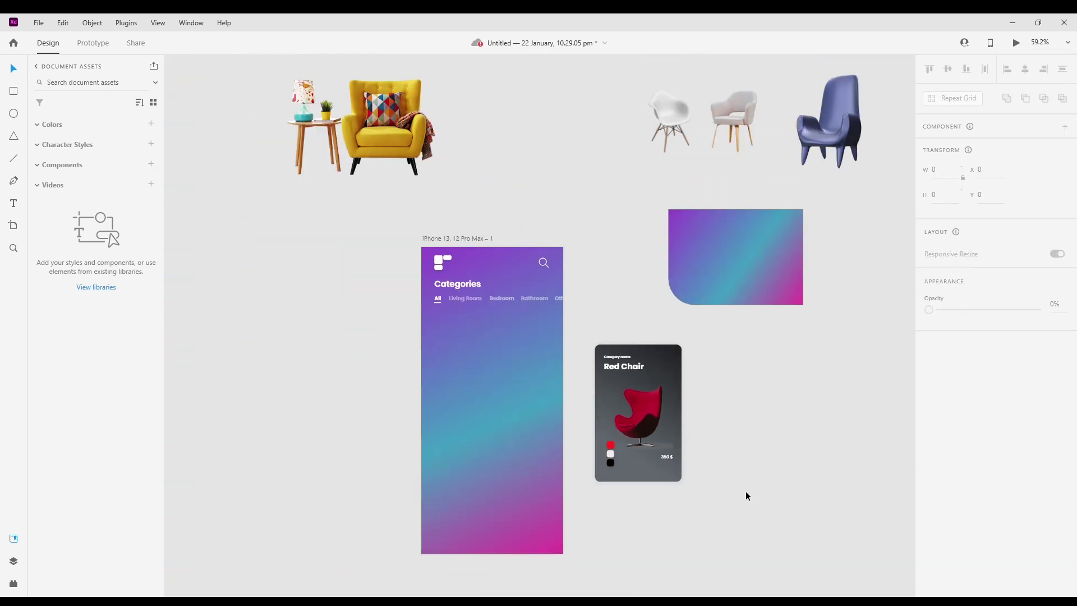
{"action": "scroll", "coordinate": [736, 490], "scroll_direction": "up", "scroll_amount": 2}
{"action": "left_click_drag", "start_coordinate": [621, 281], "coordinate": [504, 264]}
{"action": "left_click_drag", "start_coordinate": [546, 446], "coordinate": [505, 380]}
{"action": "mouse_move", "coordinate": [473, 240]}
{"action": "left_mouse_down"}
{"action": "mouse_move", "coordinate": [463, 255]}
{"action": "mouse_move", "coordinate": [461, 244]}
{"action": "mouse_move", "coordinate": [475, 248]}
{"action": "mouse_move", "coordinate": [473, 262]}
{"action": "left_mouse_up"}
{"action": "left_click", "coordinate": [575, 465]}
{"action": "left_click_drag", "start_coordinate": [504, 455], "coordinate": [690, 416]}
Draw a rectangle about 352 by 140 beside the artboard and give it the appearance of the red chair card's background.
{"action": "left_click", "coordinate": [526, 403]}
{"action": "double_click", "coordinate": [512, 391]}
{"action": "scroll", "coordinate": [512, 391], "scroll_direction": "down", "scroll_amount": 1}
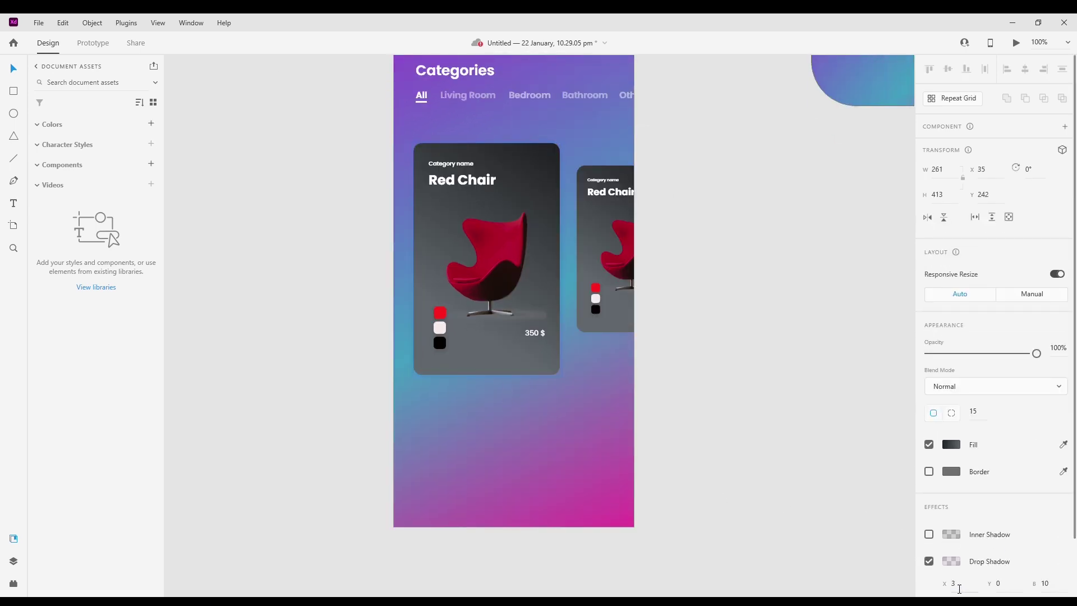
{"action": "left_click", "coordinate": [754, 459]}
{"action": "scroll", "coordinate": [754, 459], "scroll_direction": "down", "scroll_amount": 3}
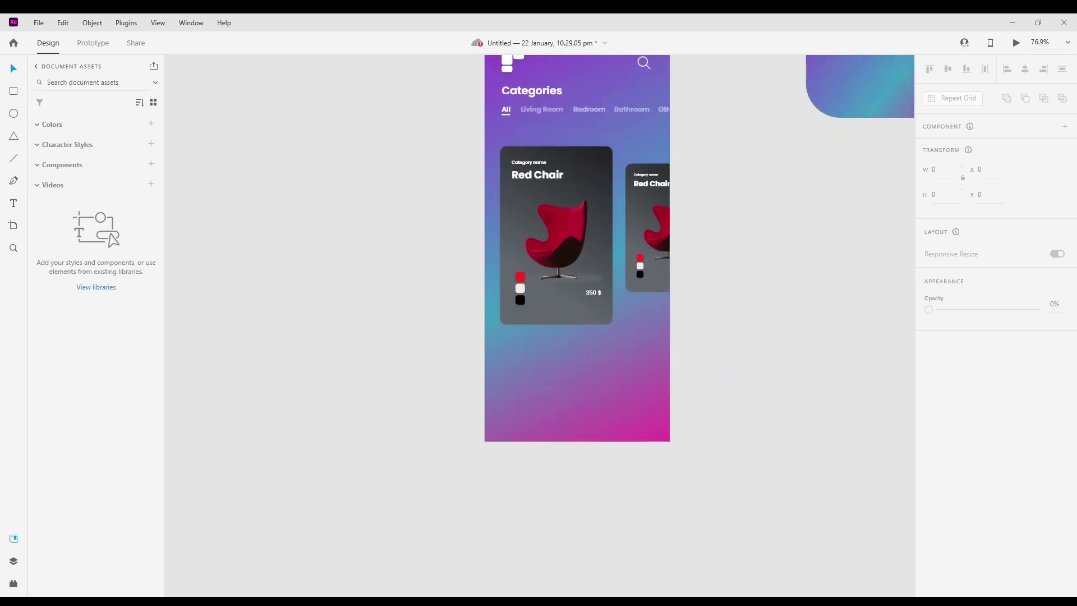
{"action": "mouse_move", "coordinate": [686, 362]}
{"action": "left_mouse_down"}
{"action": "mouse_move", "coordinate": [745, 422]}
{"action": "mouse_move", "coordinate": [794, 406]}
{"action": "mouse_move", "coordinate": [845, 420]}
{"action": "left_mouse_up"}
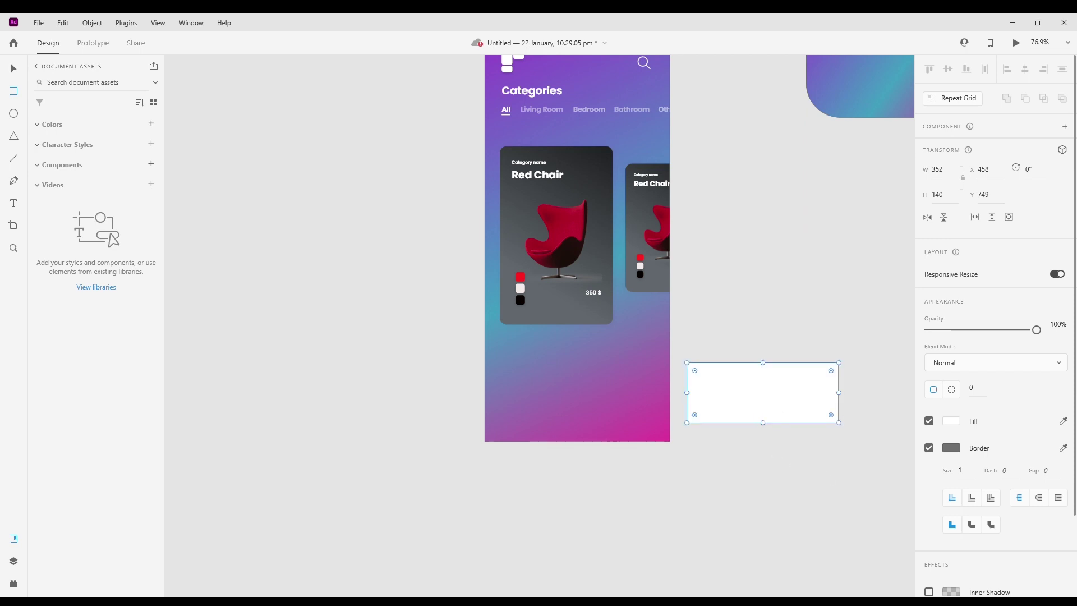
{"action": "key", "text": "ctrl+shift+v"}
Move the wide rectangle beneath the red chair card and centre it horizontally on the artboard.
{"action": "left_click_drag", "start_coordinate": [782, 403], "coordinate": [662, 376]}
{"action": "left_click", "coordinate": [726, 433]}
{"action": "scroll", "coordinate": [702, 418], "scroll_direction": "up", "scroll_amount": 1}
{"action": "left_click", "coordinate": [639, 390]}
{"action": "left_click", "coordinate": [1025, 69]}
Copy the teal armchair image onto the left part of the wide card.
{"action": "scroll", "coordinate": [806, 376], "scroll_direction": "up", "scroll_amount": 8}
{"action": "scroll", "coordinate": [743, 402], "scroll_direction": "down", "scroll_amount": 2}
{"action": "scroll", "coordinate": [743, 401], "scroll_direction": "up", "scroll_amount": 6}
{"action": "scroll", "coordinate": [741, 400], "scroll_direction": "down", "scroll_amount": 6}
{"action": "scroll", "coordinate": [742, 399], "scroll_direction": "up", "scroll_amount": 2}
{"action": "left_click_drag", "start_coordinate": [784, 533], "coordinate": [711, 391]}
{"action": "scroll", "coordinate": [711, 391], "scroll_direction": "up", "scroll_amount": 2}
{"action": "left_click", "coordinate": [711, 391]}
{"action": "left_click", "coordinate": [480, 445]}
{"action": "key", "text": "ctrl+v"}
{"action": "left_click_drag", "start_coordinate": [480, 445], "coordinate": [502, 444]}
{"action": "left_click", "coordinate": [618, 541]}
{"action": "scroll", "coordinate": [627, 505], "scroll_direction": "up", "scroll_amount": 1}
{"action": "left_click_drag", "start_coordinate": [627, 505], "coordinate": [635, 496]}
Copy the "Red Chair" title onto the wide card at a smaller size, with a grey "Category Name" label beneath it.
{"action": "left_click", "coordinate": [508, 244]}
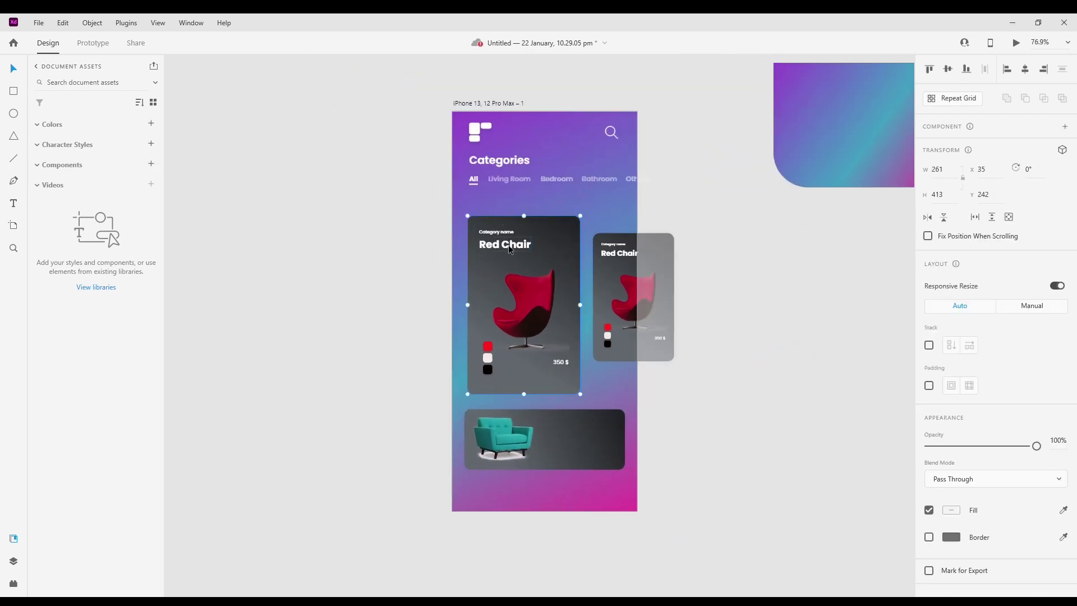
{"action": "scroll", "coordinate": [722, 408], "scroll_direction": "up", "scroll_amount": 3}
{"action": "scroll", "coordinate": [722, 522], "scroll_direction": "down", "scroll_amount": 2}
{"action": "left_click_drag", "start_coordinate": [753, 537], "coordinate": [653, 424]}
{"action": "scroll", "coordinate": [653, 493], "scroll_direction": "up", "scroll_amount": 1}
{"action": "left_click", "coordinate": [653, 510]}
{"action": "scroll", "coordinate": [561, 466], "scroll_direction": "up", "scroll_amount": 1}
{"action": "scroll", "coordinate": [494, 458], "scroll_direction": "up", "scroll_amount": 2}
{"action": "double_click", "coordinate": [448, 344]}
{"action": "double_click", "coordinate": [447, 344]}
{"action": "key", "text": "ctrl+c"}
{"action": "left_click", "coordinate": [766, 511]}
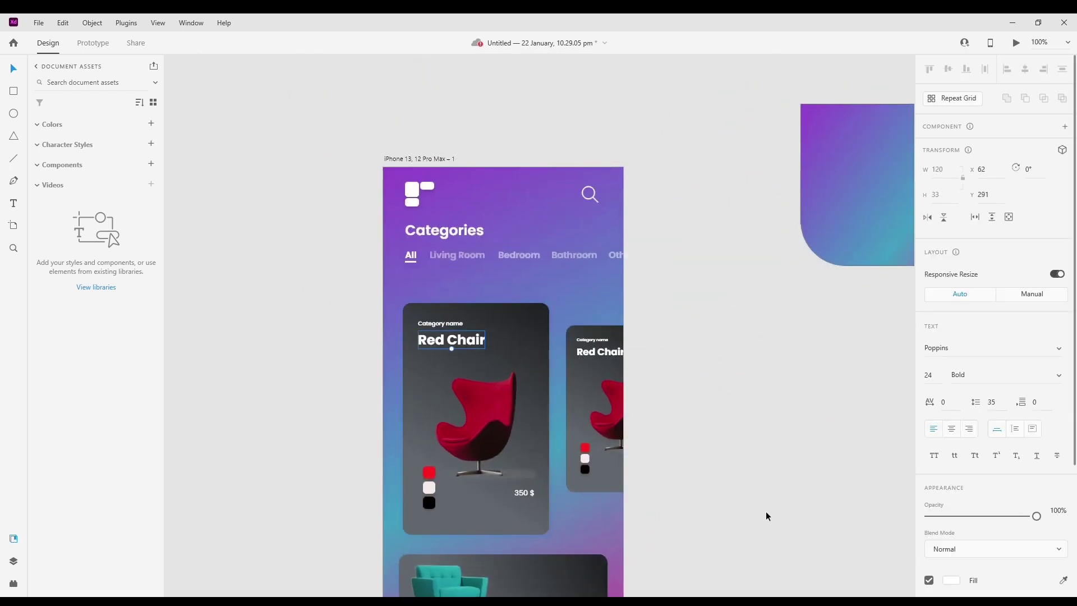
{"action": "scroll", "coordinate": [766, 510], "scroll_direction": "down", "scroll_amount": 2}
{"action": "left_click", "coordinate": [552, 508]}
{"action": "key", "text": "ctrl+v"}
{"action": "double_click", "coordinate": [456, 270]}
{"action": "left_click", "coordinate": [784, 352]}
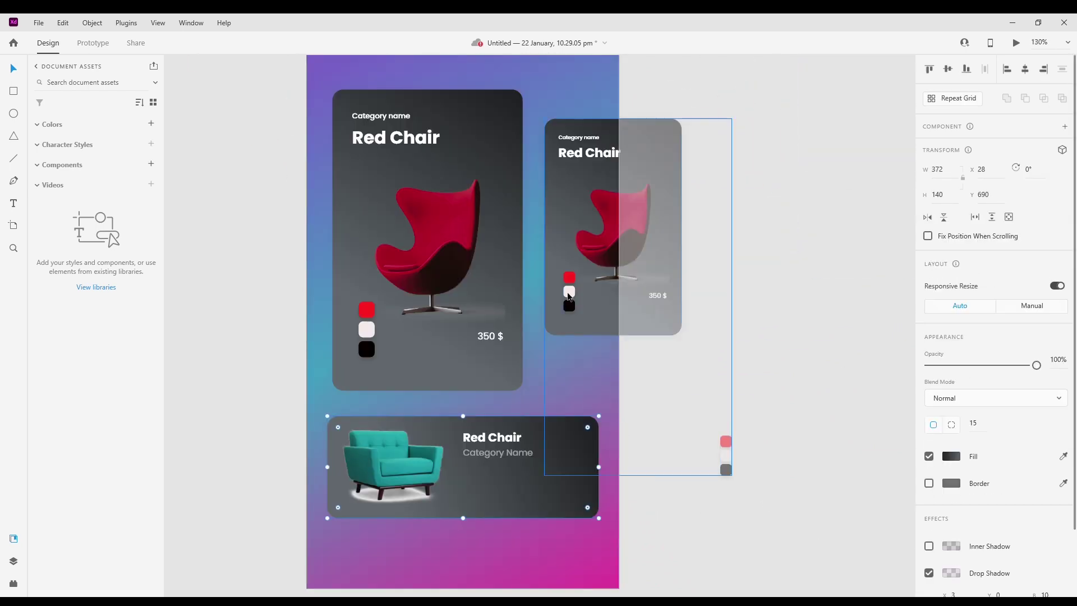
Copy the swatch group of the smaller red chair card and move the copy beside the artboard.
{"action": "left_click", "coordinate": [731, 450]}
{"action": "scroll", "coordinate": [674, 460], "scroll_direction": "down", "scroll_amount": 3}
{"action": "scroll", "coordinate": [673, 460], "scroll_direction": "up", "scroll_amount": 2}
{"action": "left_click", "coordinate": [609, 341]}
{"action": "double_click", "coordinate": [595, 340]}
{"action": "key", "text": "ctrl+c"}
{"action": "left_click", "coordinate": [578, 459]}
{"action": "key", "text": "ctrl+v"}
{"action": "left_click_drag", "start_coordinate": [593, 337], "coordinate": [692, 487]}
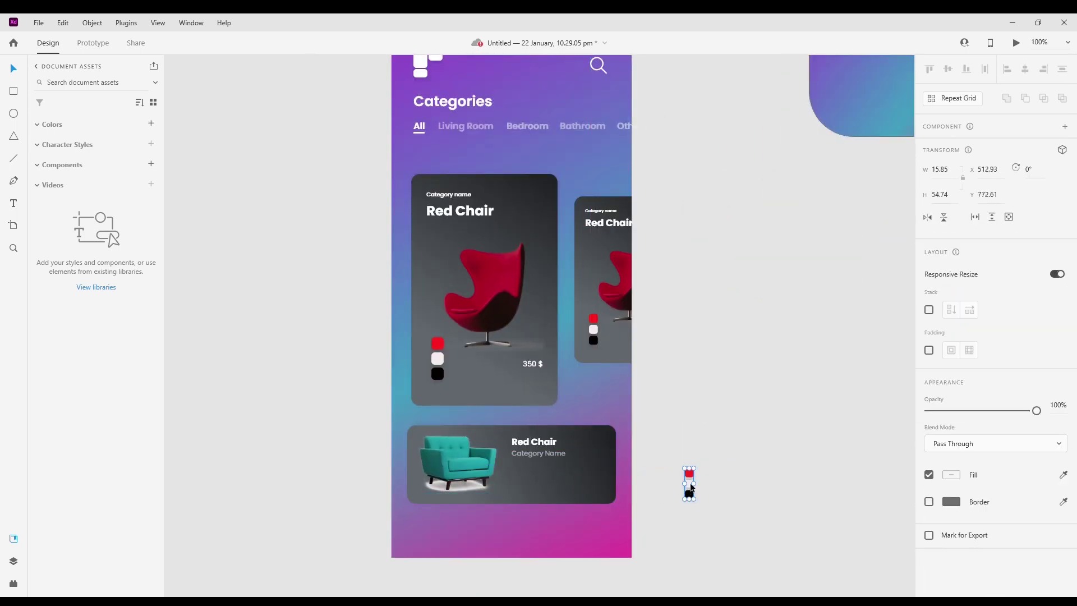
Rearrange the copied swatches into a horizontal row, regroup them and place them beneath "Category Name" on the wide card.
{"action": "scroll", "coordinate": [756, 535], "scroll_direction": "up", "scroll_amount": 4}
{"action": "key", "text": "ctrl+shift+g"}
{"action": "left_click_drag", "start_coordinate": [530, 379], "coordinate": [584, 430]}
{"action": "left_click_drag", "start_coordinate": [567, 392], "coordinate": [599, 362]}
{"action": "left_click", "coordinate": [605, 398]}
{"action": "left_click_drag", "start_coordinate": [605, 398], "coordinate": [637, 368]}
{"action": "left_click_drag", "start_coordinate": [667, 396], "coordinate": [533, 318]}
{"action": "key", "text": "ctrl+g"}
{"action": "left_click_drag", "start_coordinate": [603, 359], "coordinate": [477, 338]}
{"action": "left_click", "coordinate": [583, 503]}
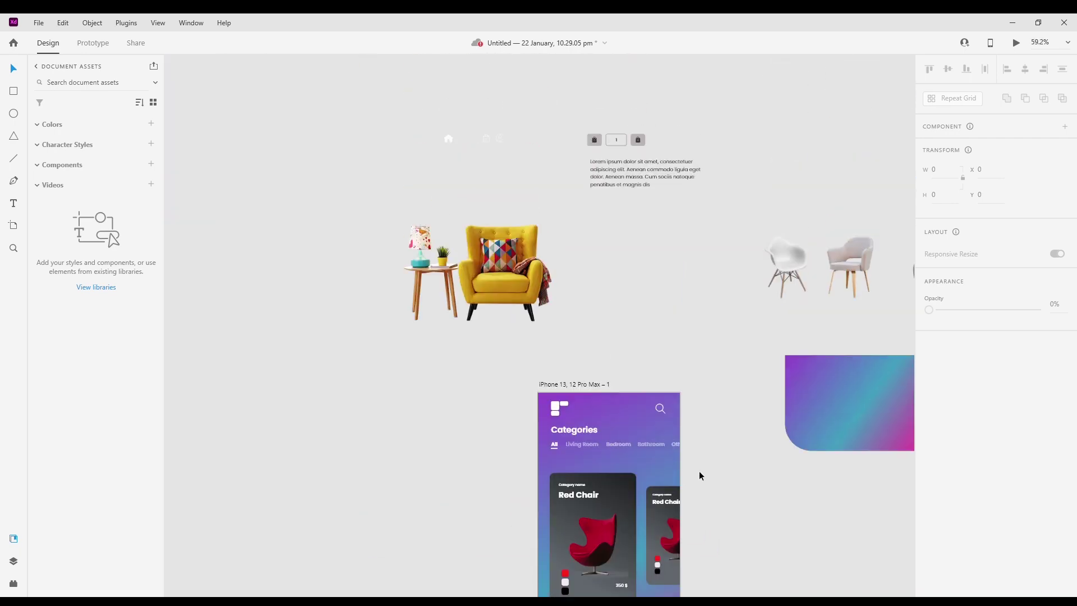
Paste the outlined heart icon into the wide card's upper right corner and enlarge it to about 22 by 20.
{"action": "scroll", "coordinate": [480, 281], "scroll_direction": "up", "scroll_amount": 6}
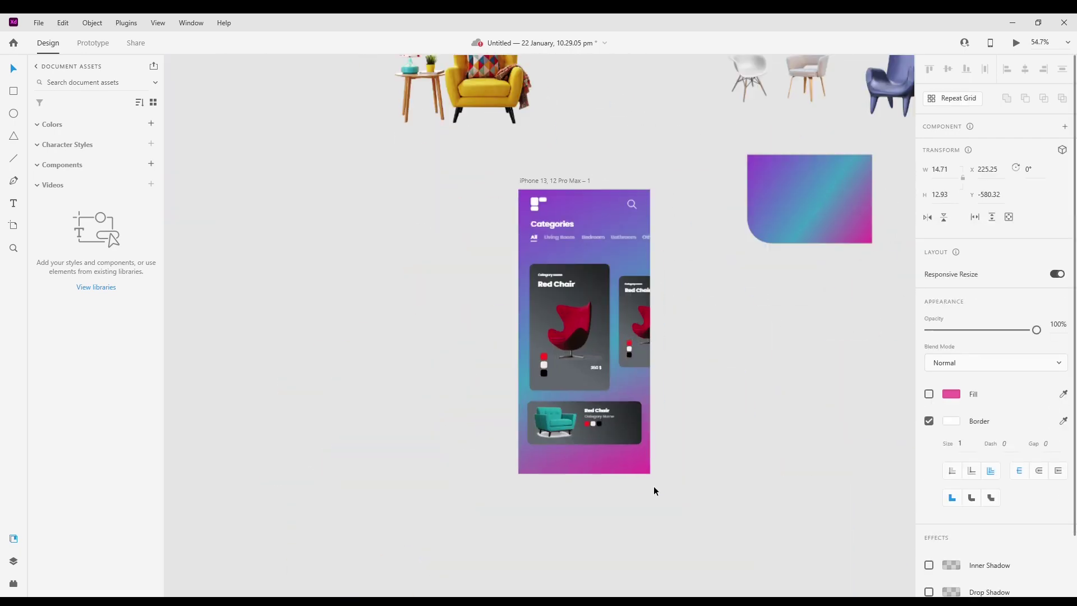
{"action": "scroll", "coordinate": [654, 488], "scroll_direction": "up", "scroll_amount": 4}
{"action": "left_click", "coordinate": [600, 318]}
{"action": "key", "text": "ctrl+v"}
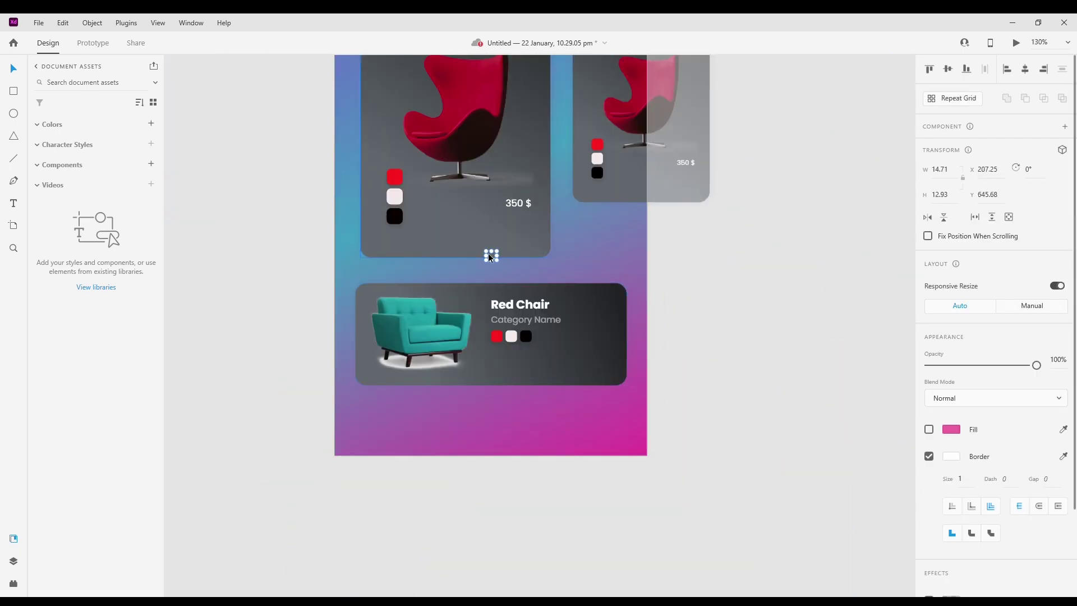
{"action": "scroll", "coordinate": [485, 282], "scroll_direction": "up", "scroll_amount": 8}
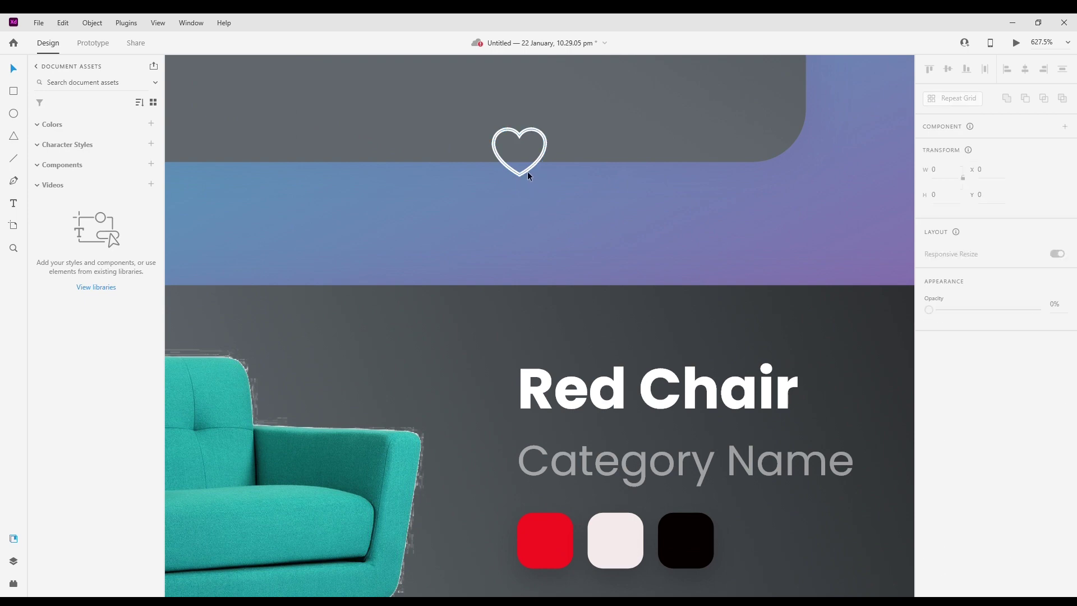
{"action": "left_click", "coordinate": [527, 171]}
{"action": "left_click_drag", "start_coordinate": [546, 175], "coordinate": [649, 214]}
Enable an inner shadow and a drop shadow on the heart icon, with the drop shadow's X offset at 3.
{"action": "scroll", "coordinate": [945, 492], "scroll_direction": "down", "scroll_amount": 2}
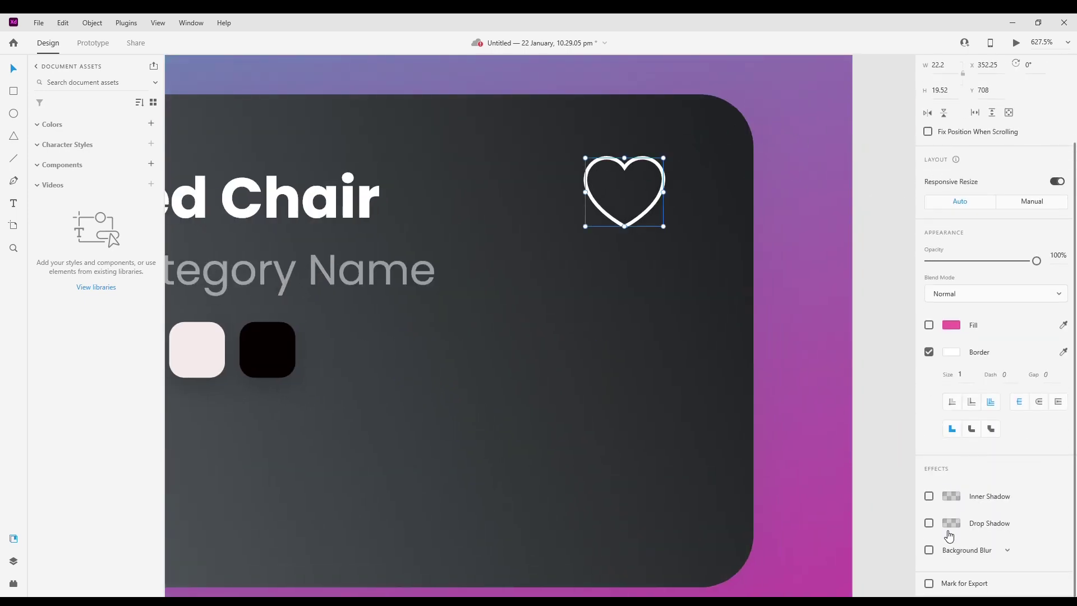
{"action": "left_click", "coordinate": [930, 524]}
{"action": "left_click", "coordinate": [929, 496]}
{"action": "left_click", "coordinate": [970, 577]}
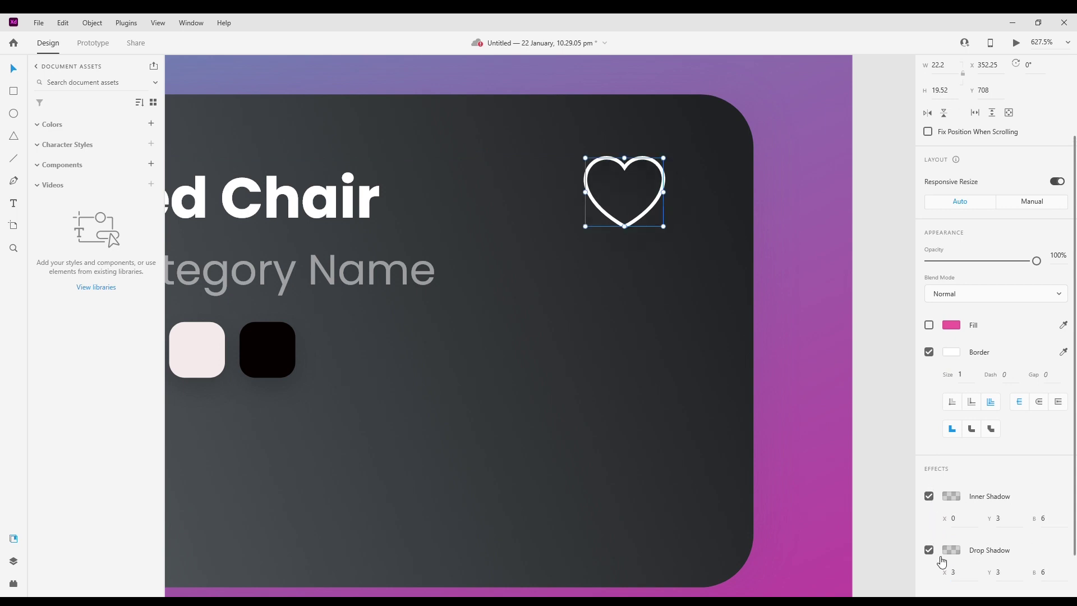
{"action": "left_click", "coordinate": [653, 402]}
Place the "300 $" price and the quantity control with its two bag buttons along the bottom of the wide card.
{"action": "scroll", "coordinate": [652, 399], "scroll_direction": "down", "scroll_amount": 5}
{"action": "left_click", "coordinate": [646, 349]}
{"action": "left_click", "coordinate": [954, 430]}
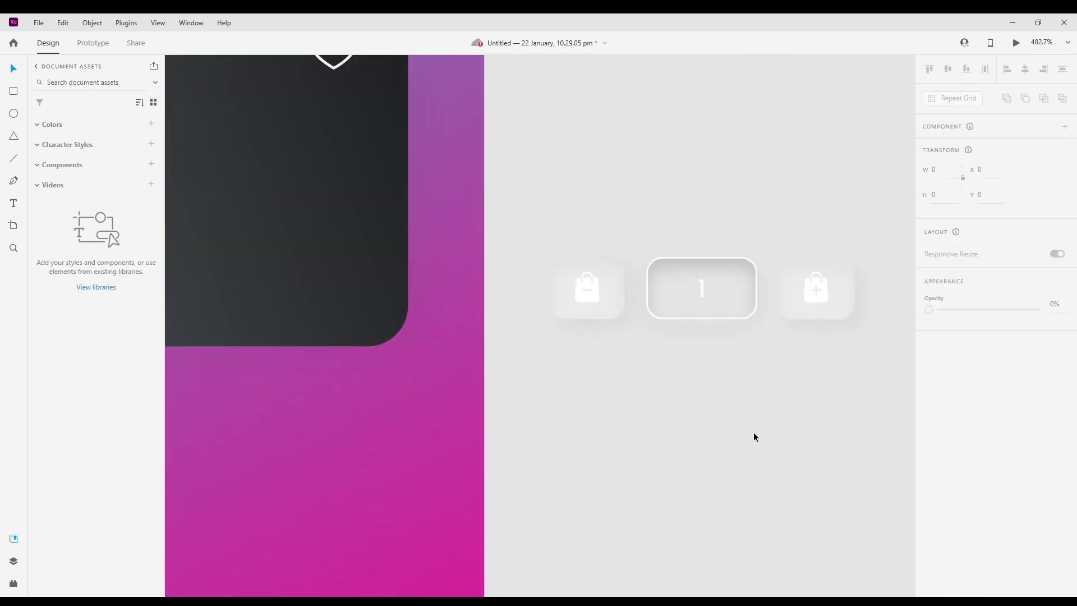
{"action": "left_click", "coordinate": [816, 292]}
{"action": "left_click_drag", "start_coordinate": [815, 291], "coordinate": [375, 243]}
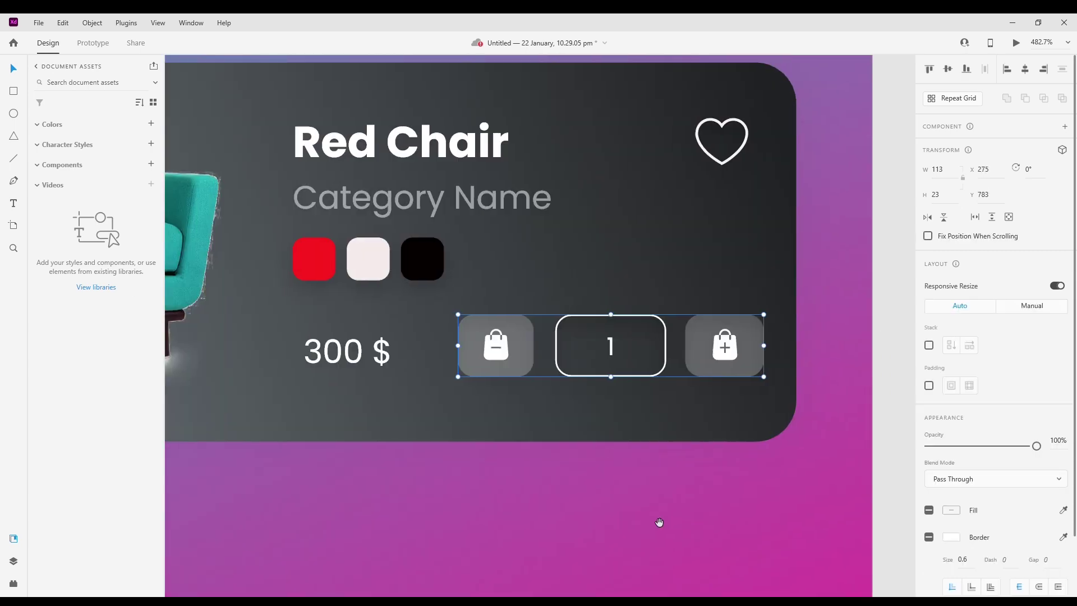
{"action": "key", "text": "Escape"}
{"action": "left_click", "coordinate": [745, 350]}
Select all elements of the wide armchair card and group them.
{"action": "scroll", "coordinate": [740, 527], "scroll_direction": "down", "scroll_amount": 10}
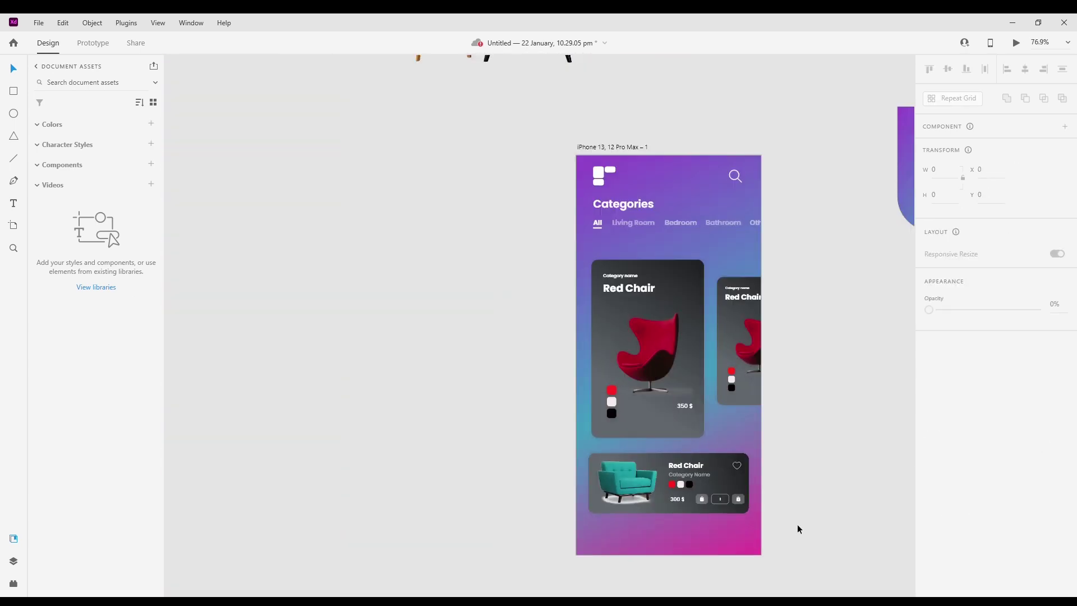
{"action": "scroll", "coordinate": [751, 530], "scroll_direction": "up", "scroll_amount": 3}
{"action": "left_click_drag", "start_coordinate": [360, 399], "coordinate": [718, 503]}
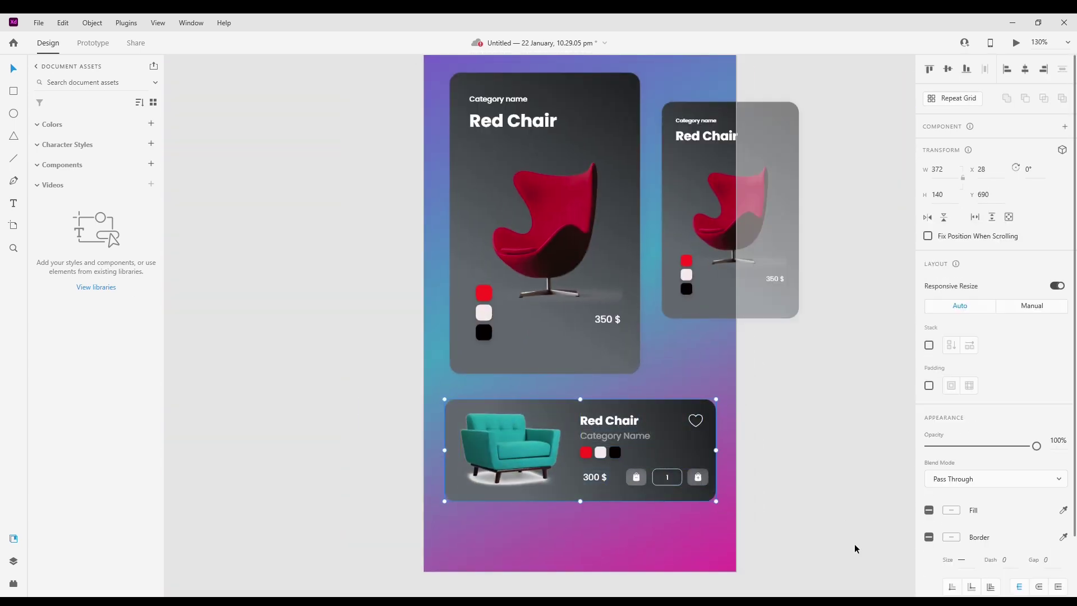
{"action": "left_click", "coordinate": [824, 335]}
Place a translucent rounded navigation bar, 349 by 56, beneath the wide card and centre it horizontally.
{"action": "scroll", "coordinate": [808, 438], "scroll_direction": "down", "scroll_amount": 3}
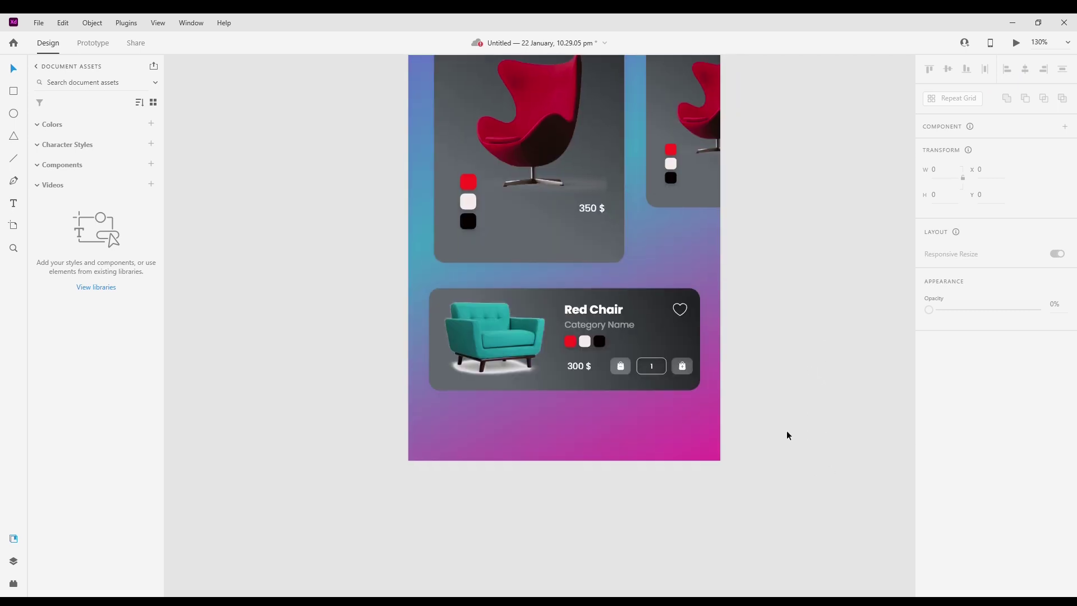
{"action": "left_click_drag", "start_coordinate": [615, 425], "coordinate": [604, 425]}
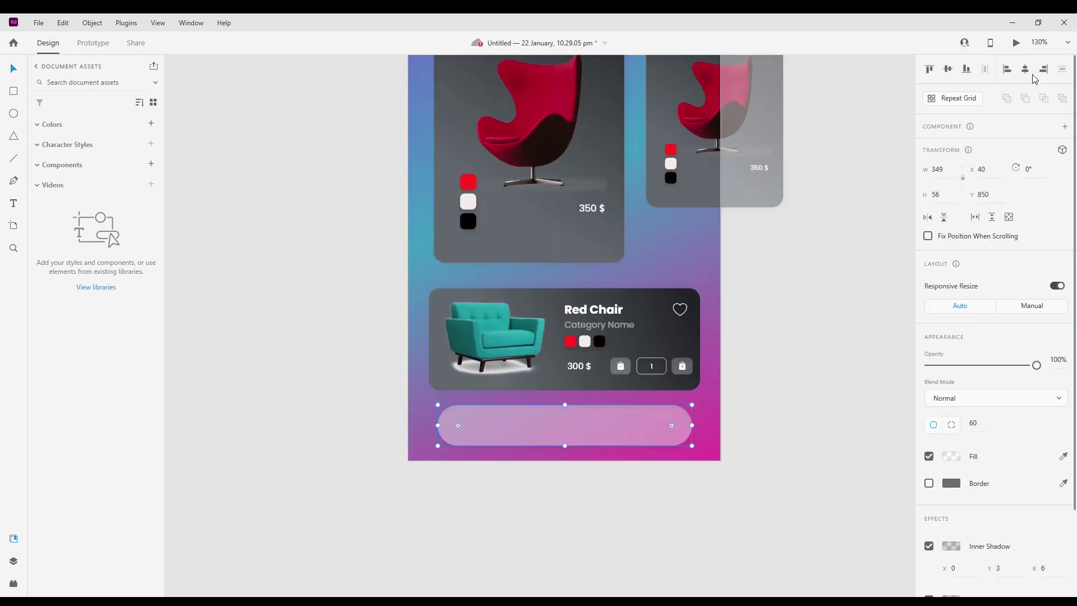
Copy the header's search icon onto the navigation bar.
{"action": "scroll", "coordinate": [768, 430], "scroll_direction": "up", "scroll_amount": 7}
{"action": "left_click", "coordinate": [677, 97]}
{"action": "key", "text": "ctrl+c"}
{"action": "scroll", "coordinate": [776, 286], "scroll_direction": "down", "scroll_amount": 9}
{"action": "left_click", "coordinate": [591, 384]}
{"action": "key", "text": "ctrl+v"}
{"action": "left_click_drag", "start_coordinate": [607, 371], "coordinate": [523, 379]}
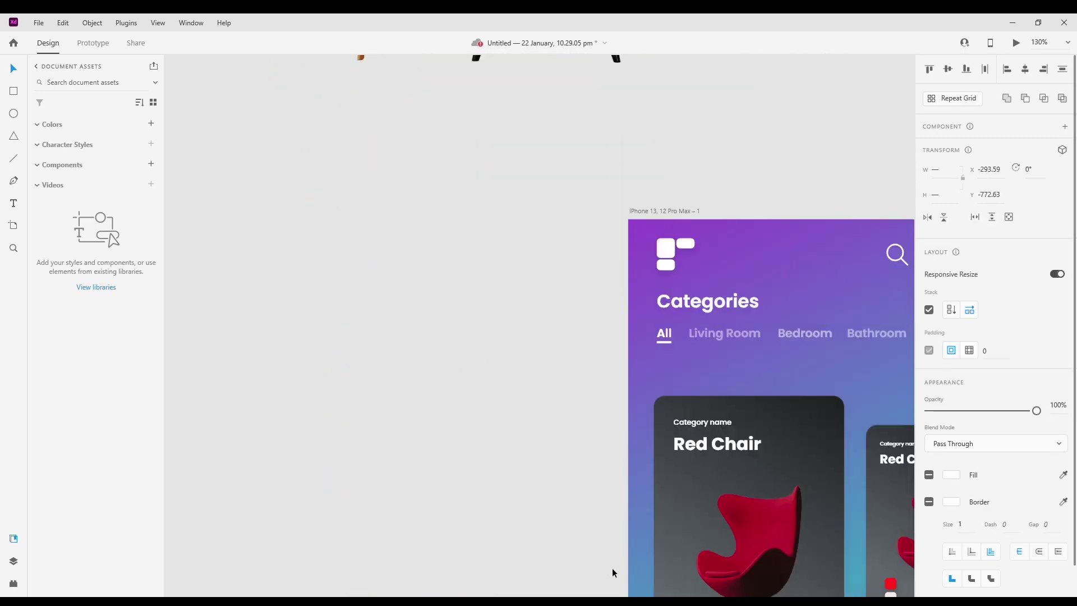
Paste the home, shopping bag and profile icons and position them on the navigation bar.
{"action": "scroll", "coordinate": [611, 568], "scroll_direction": "down", "scroll_amount": 10}
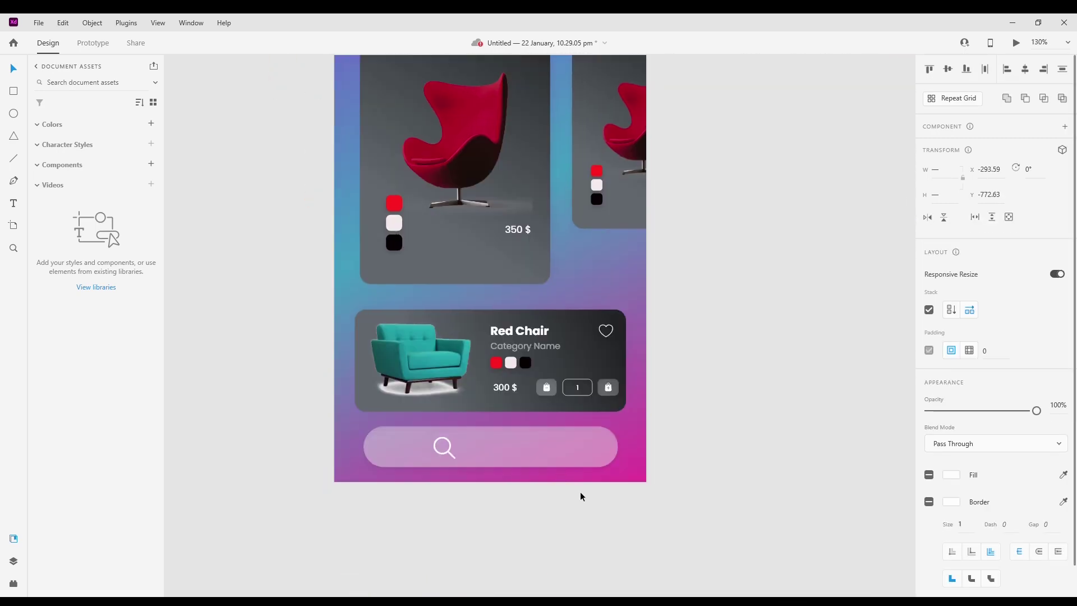
{"action": "key", "text": "ctrl+v"}
{"action": "left_click_drag", "start_coordinate": [467, 438], "coordinate": [487, 330]}
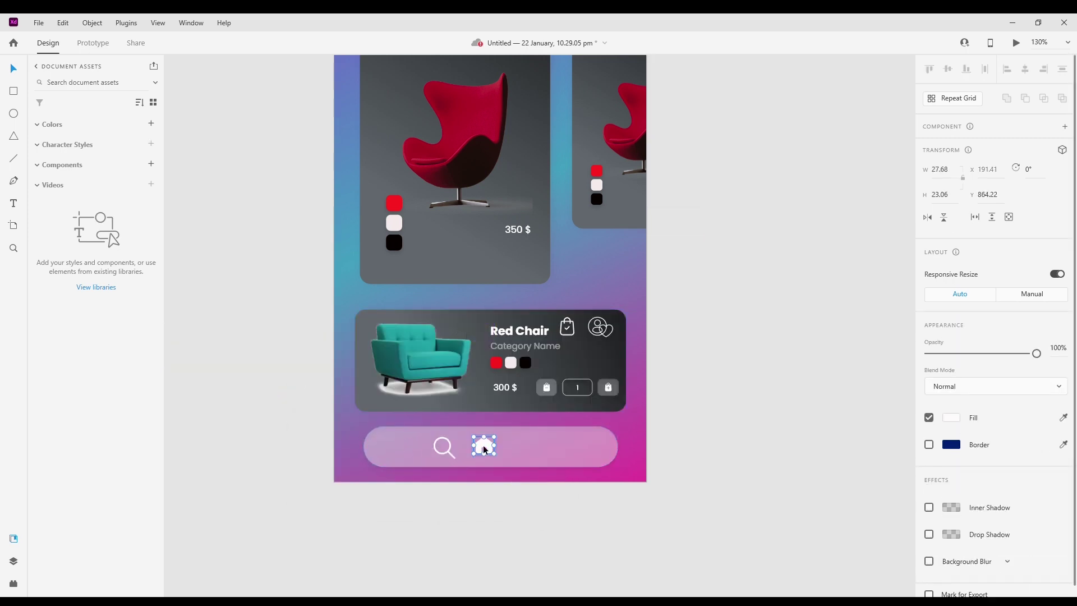
{"action": "left_click_drag", "start_coordinate": [495, 286], "coordinate": [559, 285]}
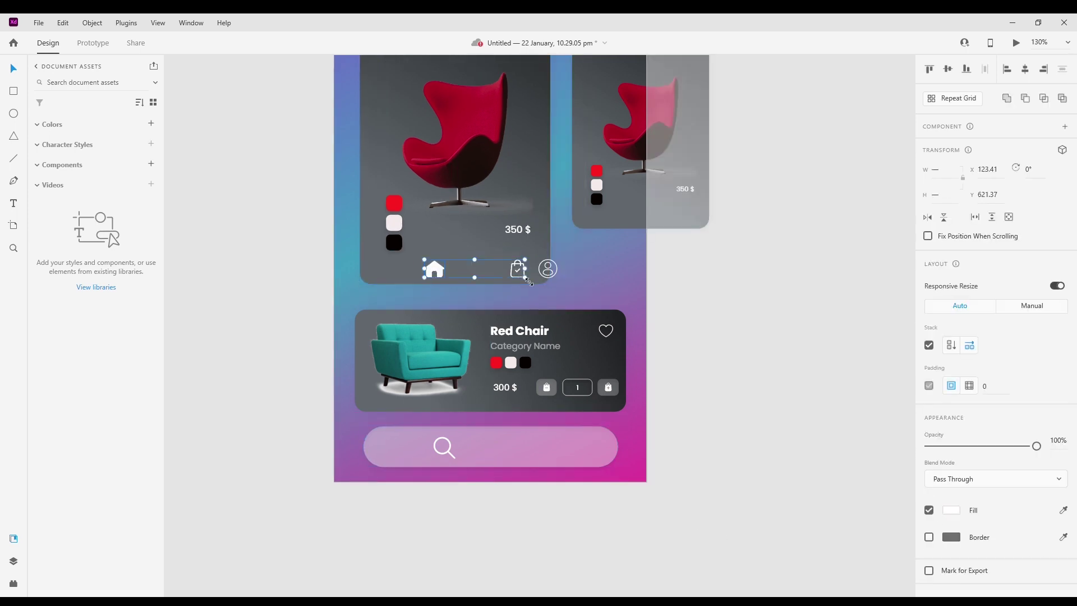
{"action": "left_click", "coordinate": [521, 451]}
Spread the search, shopping bag and profile icons out along the navigation bar.
{"action": "scroll", "coordinate": [451, 506], "scroll_direction": "up", "scroll_amount": 2}
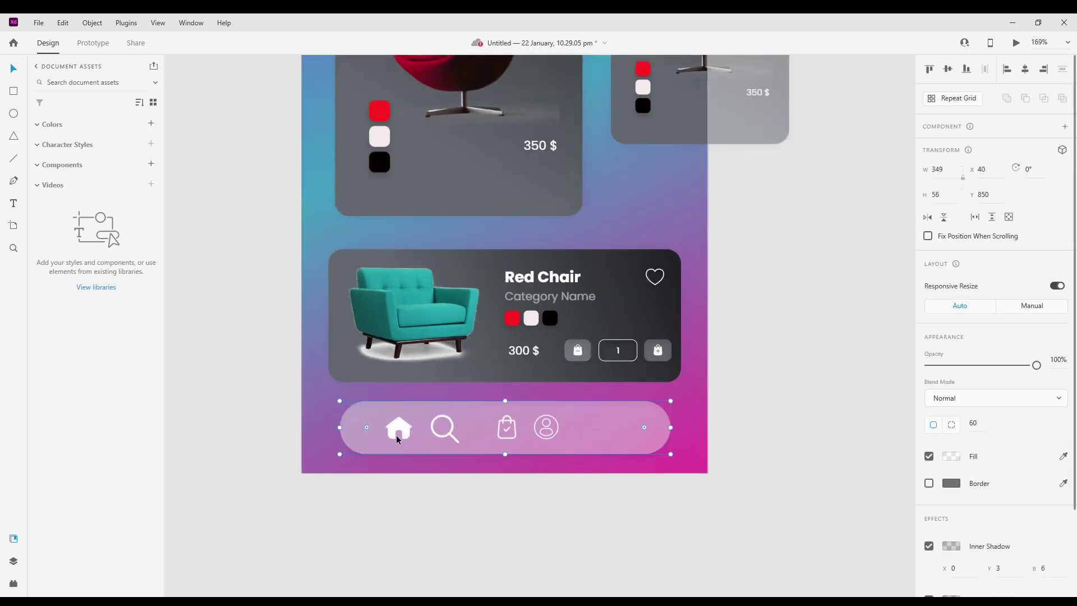
{"action": "double_click", "coordinate": [456, 436]}
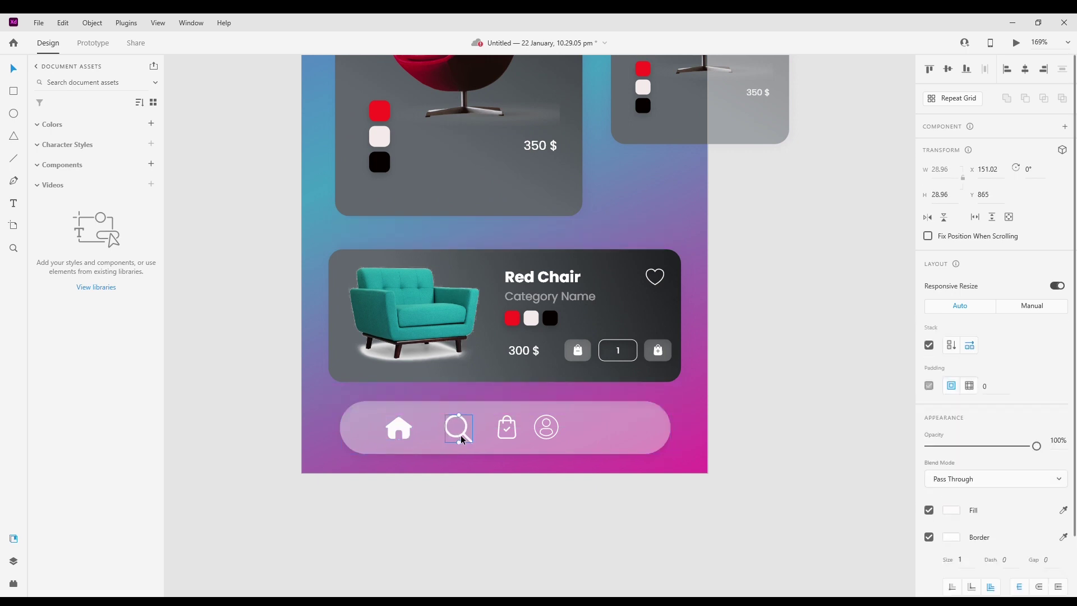
{"action": "left_click", "coordinate": [551, 429]}
{"action": "double_click", "coordinate": [550, 433]}
{"action": "left_click_drag", "start_coordinate": [550, 433], "coordinate": [622, 437]}
{"action": "left_click", "coordinate": [504, 437]}
{"action": "left_click_drag", "start_coordinate": [507, 431], "coordinate": [549, 431]}
Select all four navigation icons and align them to a common vertical middle.
{"action": "left_click", "coordinate": [466, 437], "text": "shift"}
{"action": "left_click", "coordinate": [466, 437], "text": "shift"}
{"action": "left_click", "coordinate": [404, 436], "text": "shift"}
{"action": "left_click", "coordinate": [612, 432], "text": "shift"}
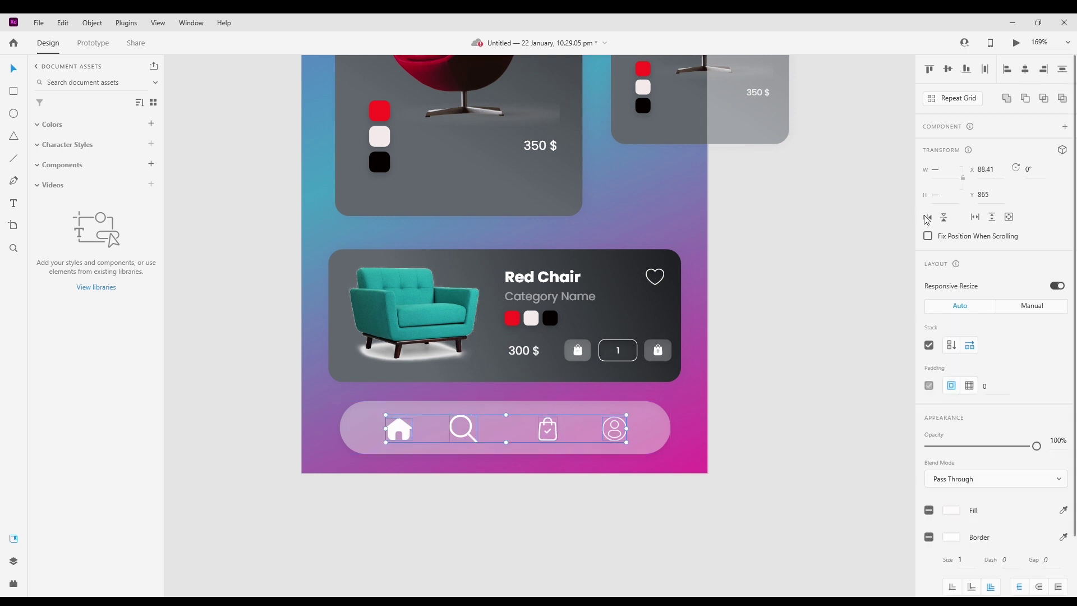
{"action": "key", "text": "Escape"}
Enable an inner shadow and a drop shadow on the home icon and set a shadow X offset of 3.
{"action": "double_click", "coordinate": [402, 429]}
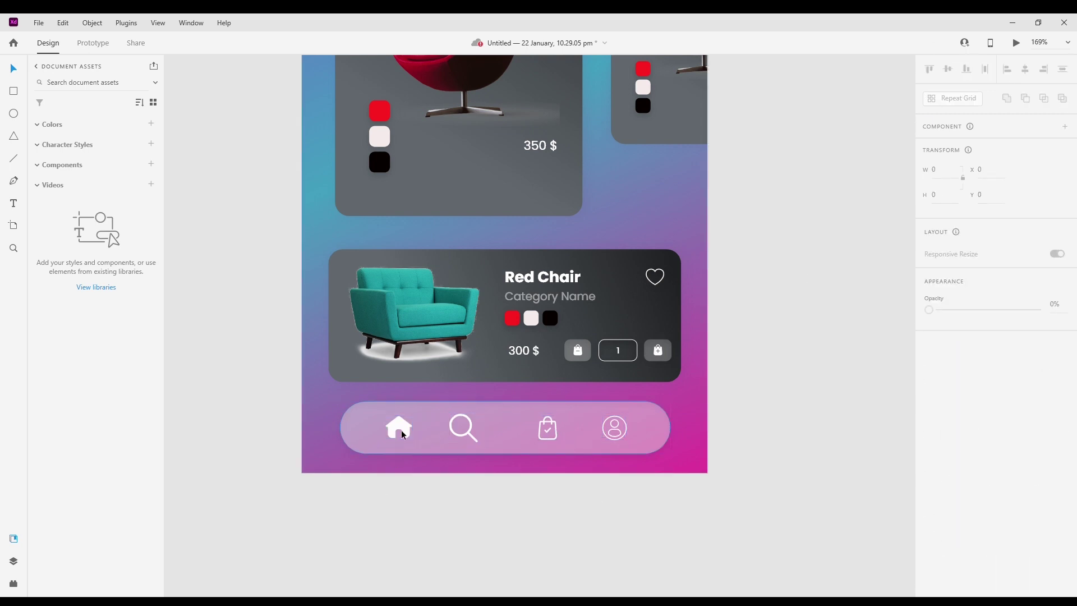
{"action": "double_click", "coordinate": [410, 431]}
{"action": "scroll", "coordinate": [938, 528], "scroll_direction": "down", "scroll_amount": 1}
{"action": "left_click", "coordinate": [929, 522]}
{"action": "left_click", "coordinate": [930, 498]}
{"action": "left_click", "coordinate": [966, 525]}
{"action": "type", "text": "3"}
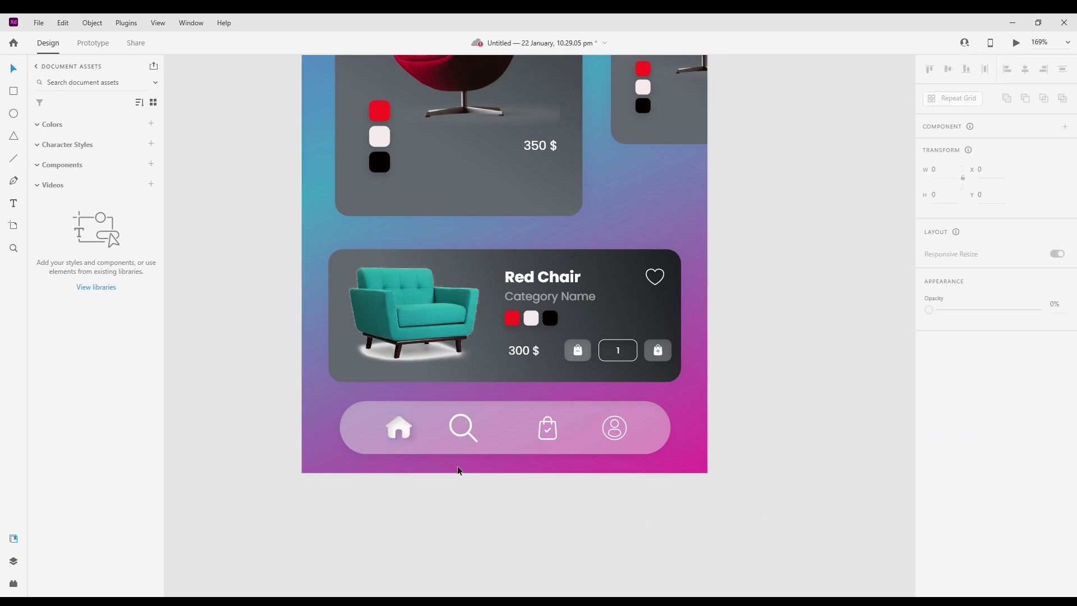
Fade the search, shopping bag and profile icons on the navigation bar, setting the profile icon's opacity to about 58%.
{"action": "left_click", "coordinate": [464, 428]}
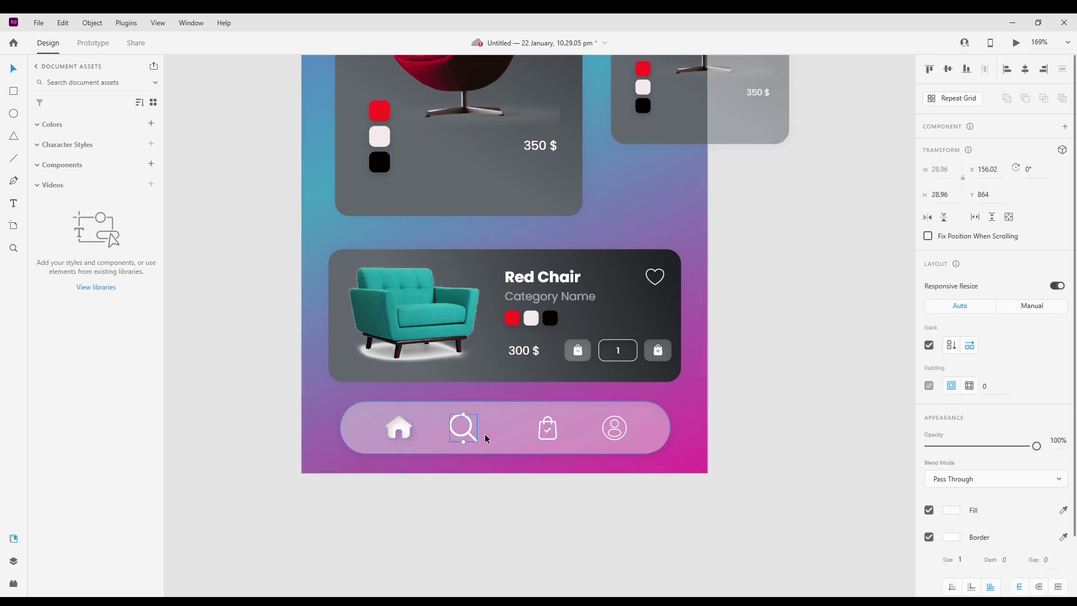
{"action": "double_click", "coordinate": [465, 436]}
{"action": "left_click", "coordinate": [1016, 378]}
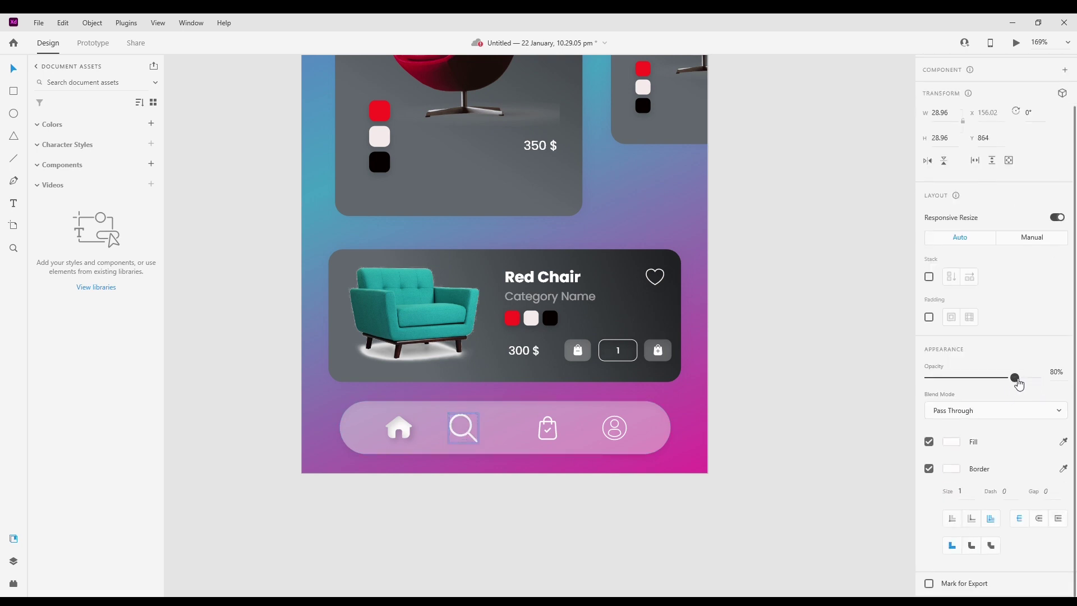
{"action": "left_click", "coordinate": [550, 442]}
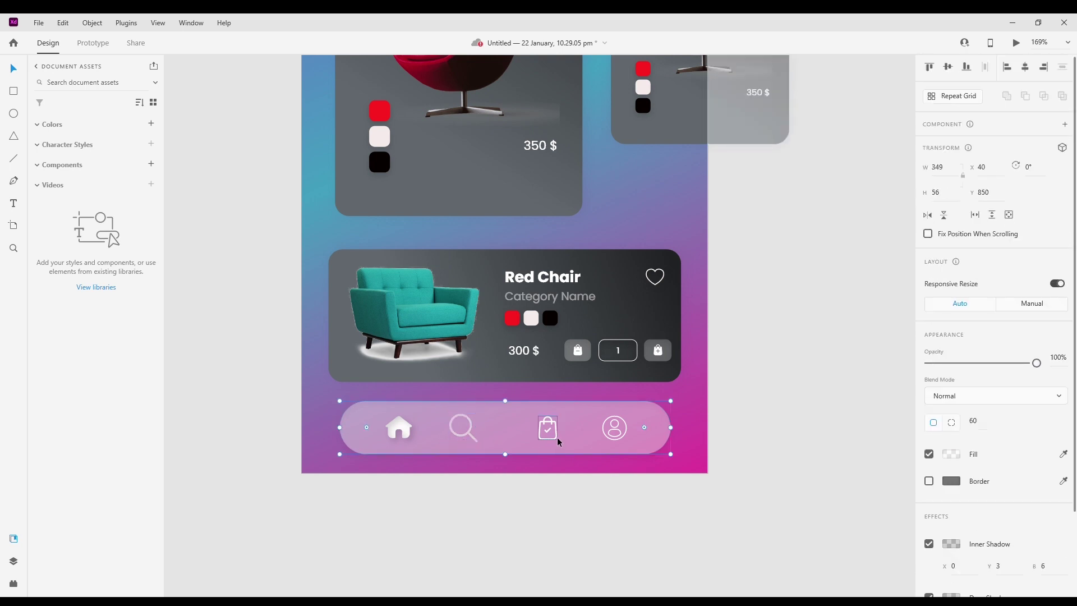
{"action": "left_click", "coordinate": [553, 438]}
{"action": "left_click", "coordinate": [976, 448]}
{"action": "left_click", "coordinate": [612, 437]}
{"action": "left_click", "coordinate": [993, 448]}
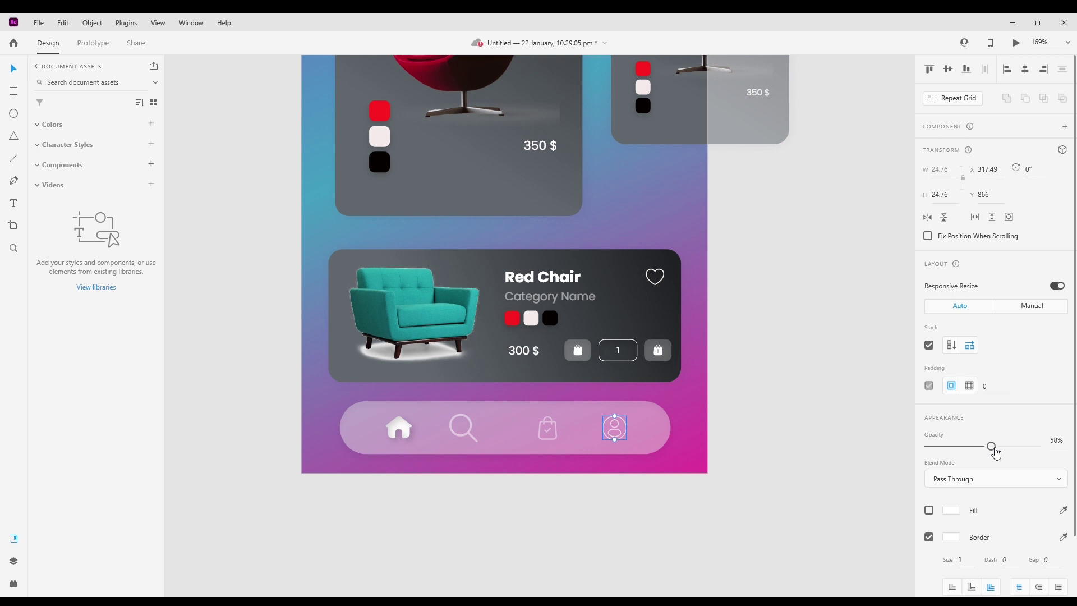
{"action": "left_click", "coordinate": [784, 463]}
Resize the gradient header with the rounded lower-left corner so it spans the full width of the second artboard's upper part.
{"action": "scroll", "coordinate": [620, 418], "scroll_direction": "down", "scroll_amount": 3}
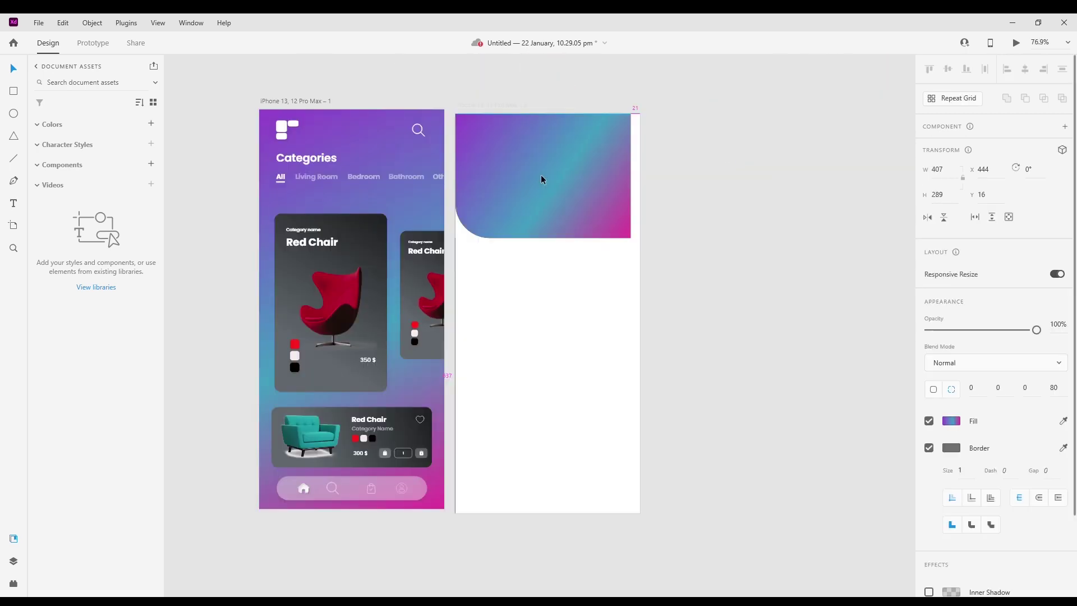
{"action": "left_click_drag", "start_coordinate": [633, 235], "coordinate": [652, 255]}
{"action": "left_click", "coordinate": [729, 301]}
{"action": "left_click_drag", "start_coordinate": [718, 327], "coordinate": [799, 402]}
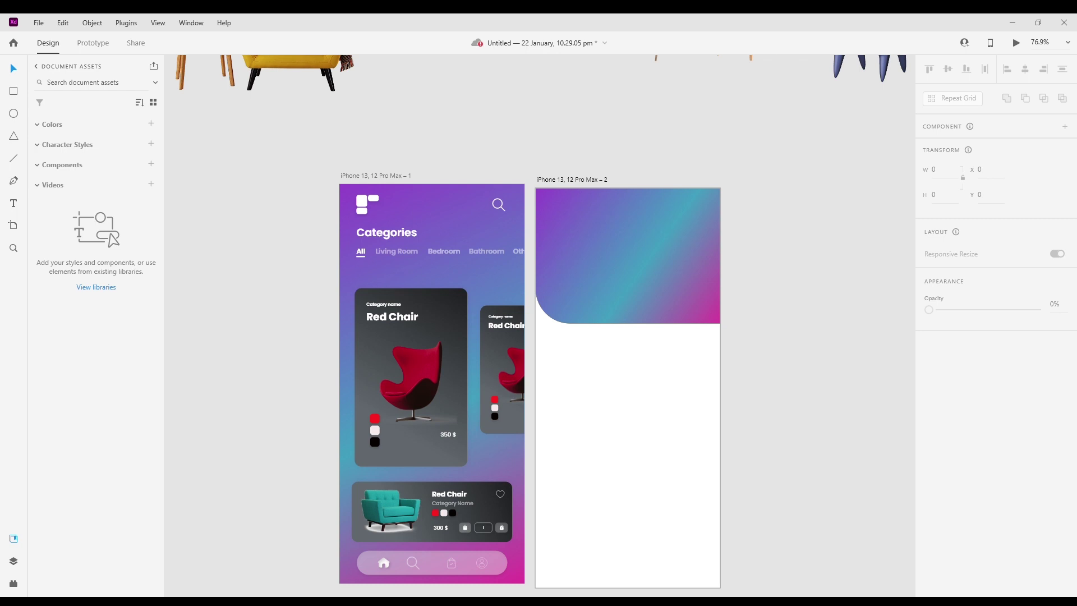
{"action": "double_click", "coordinate": [620, 230]}
{"action": "left_click", "coordinate": [673, 314]}
{"action": "left_click", "coordinate": [672, 313]}
{"action": "left_click_drag", "start_coordinate": [638, 327], "coordinate": [638, 318]}
{"action": "left_click", "coordinate": [818, 335]}
Copy the red chair picture from the smaller card onto the second artboard and enlarge it to about 211 by 271 over the header's lower edge.
{"action": "double_click", "coordinate": [511, 392]}
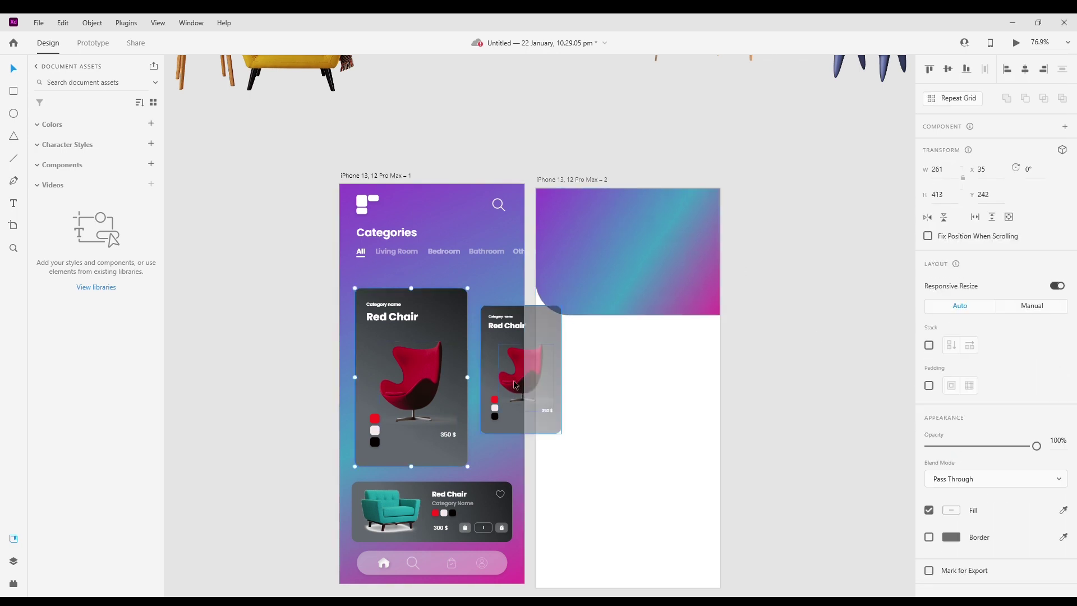
{"action": "left_click_drag", "start_coordinate": [510, 388], "coordinate": [668, 285]}
{"action": "key", "text": "ctrl+z"}
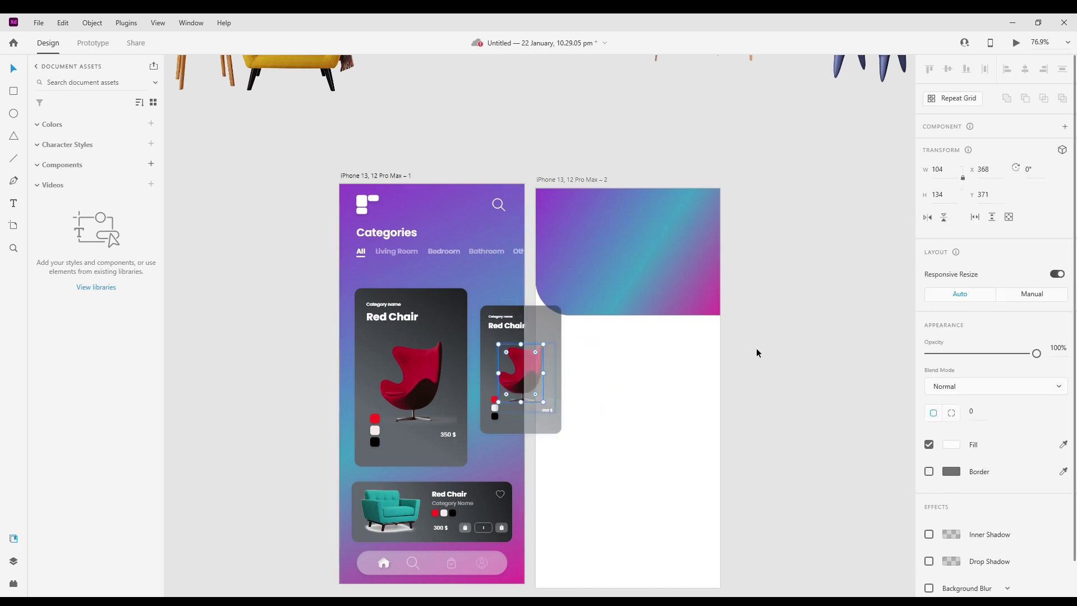
{"action": "key", "text": "ctrl+c"}
{"action": "left_click", "coordinate": [590, 290]}
{"action": "key", "text": "ctrl+v"}
{"action": "left_click_drag", "start_coordinate": [716, 375], "coordinate": [679, 359]}
{"action": "scroll", "coordinate": [666, 392], "scroll_direction": "up", "scroll_amount": 3}
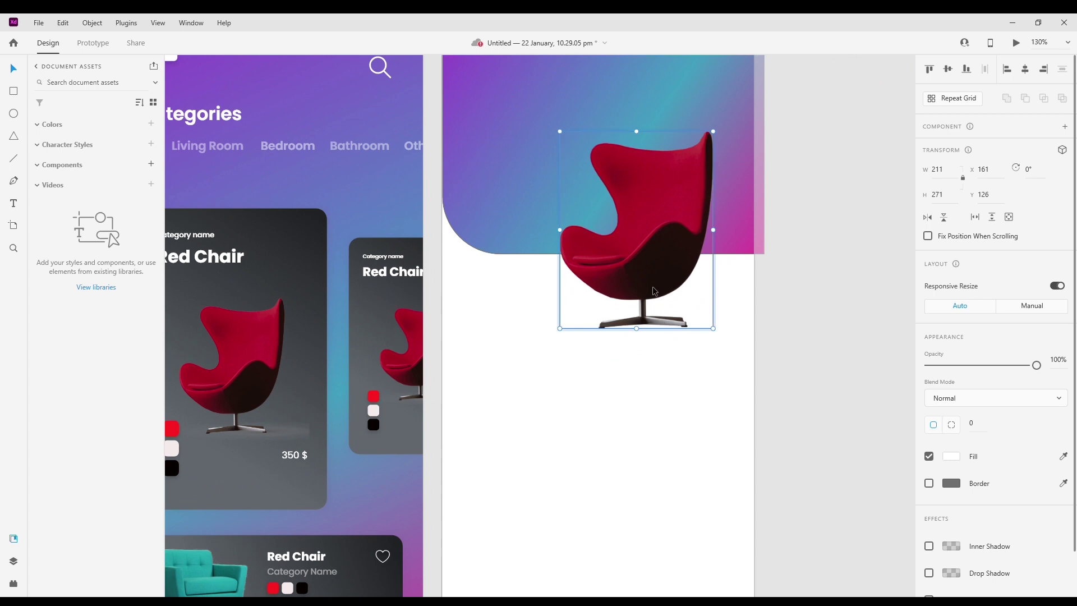
Enable a drop shadow on the large red chair with an X offset of 3.
{"action": "left_click", "coordinate": [929, 573]}
{"action": "scroll", "coordinate": [949, 539], "scroll_direction": "down", "scroll_amount": 2}
{"action": "left_click", "coordinate": [934, 476]}
{"action": "left_click", "coordinate": [818, 453]}
{"action": "left_click", "coordinate": [648, 265]}
{"action": "left_click", "coordinate": [627, 411]}
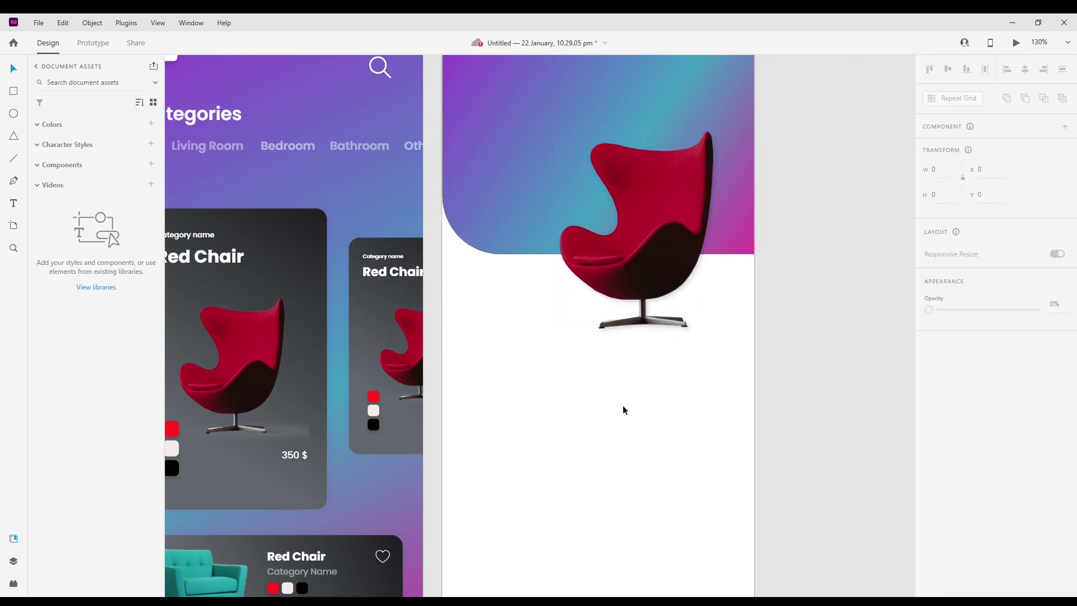
Draw a pill shape about 39 by 14 below the chair with corner radius 10, black fill and black border.
{"action": "left_click_drag", "start_coordinate": [645, 337], "coordinate": [671, 347]}
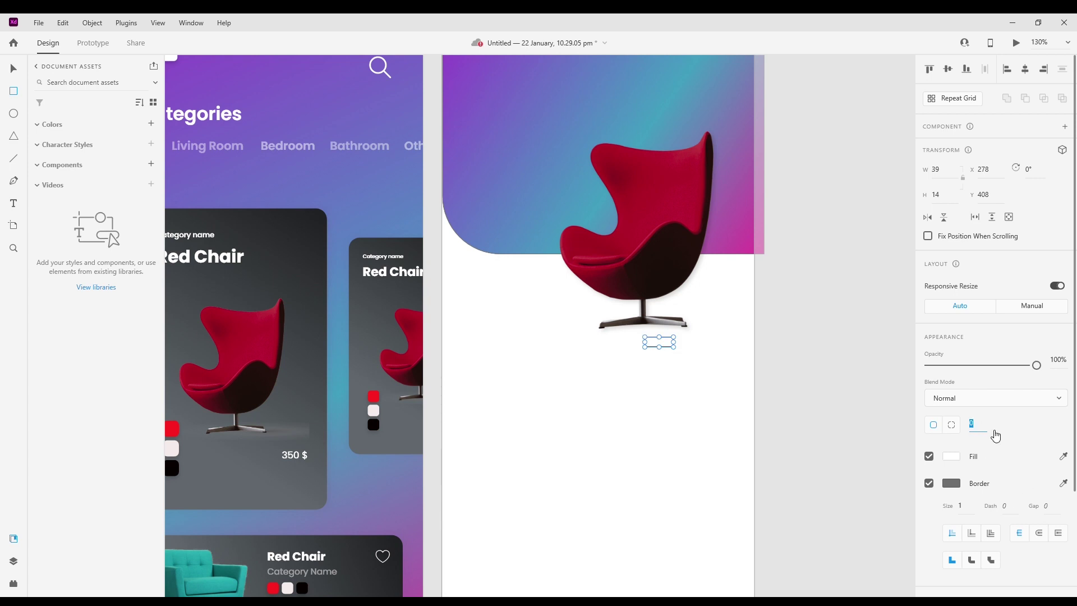
{"action": "left_click", "coordinate": [954, 459]}
{"action": "left_click_drag", "start_coordinate": [831, 477], "coordinate": [738, 511]}
{"action": "left_click", "coordinate": [950, 484]}
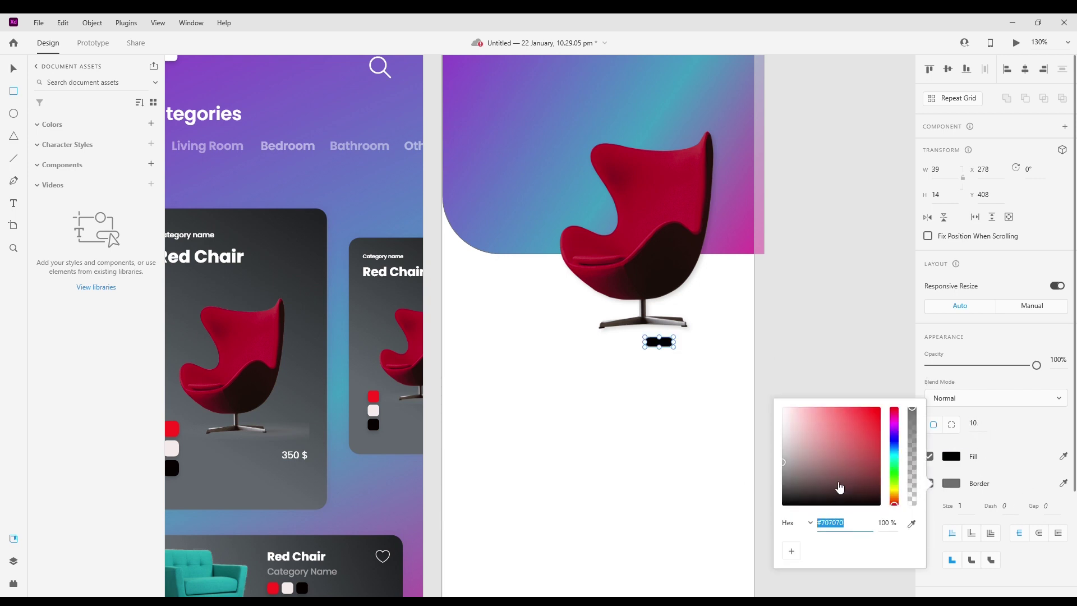
{"action": "left_click_drag", "start_coordinate": [865, 484], "coordinate": [774, 514]}
Duplicate the black pill beside itself, reduce both to 10 high and make the copy a shorter, outline-only page indicator.
{"action": "key", "text": "v"}
{"action": "left_click_drag", "start_coordinate": [659, 341], "coordinate": [691, 342]}
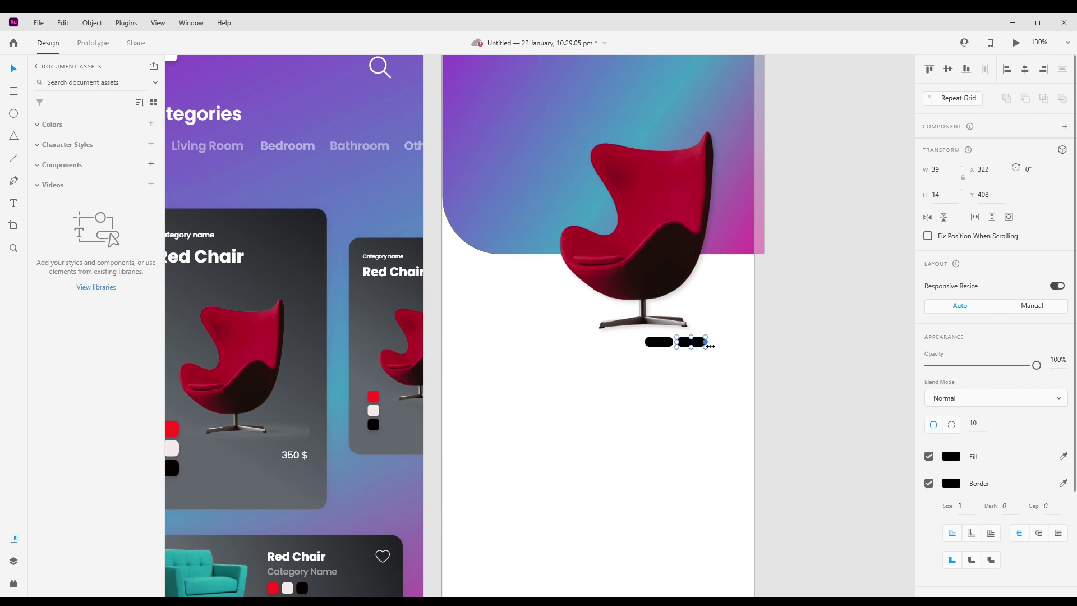
{"action": "scroll", "coordinate": [680, 394], "scroll_direction": "up", "scroll_amount": 3}
{"action": "left_click", "coordinate": [644, 274]}
{"action": "left_click_drag", "start_coordinate": [655, 290], "coordinate": [666, 285]}
{"action": "left_click_drag", "start_coordinate": [655, 277], "coordinate": [554, 283]}
Enable an inner shadow and a drop shadow with an X offset of 3 on both page indicators.
{"action": "scroll", "coordinate": [979, 476], "scroll_direction": "down", "scroll_amount": 3}
{"action": "left_click", "coordinate": [929, 523]}
{"action": "left_click", "coordinate": [929, 497]}
{"action": "left_click", "coordinate": [968, 572]}
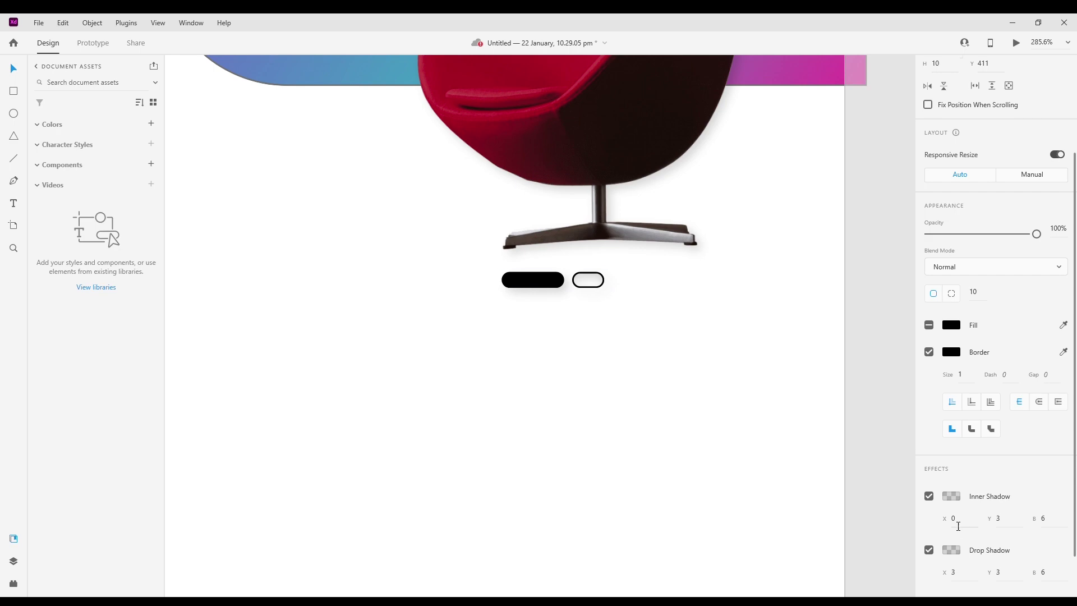
{"action": "left_click", "coordinate": [629, 477]}
Bring the lorem ipsum paragraph onto the second artboard and position it below the chair.
{"action": "scroll", "coordinate": [664, 480], "scroll_direction": "down", "scroll_amount": 8}
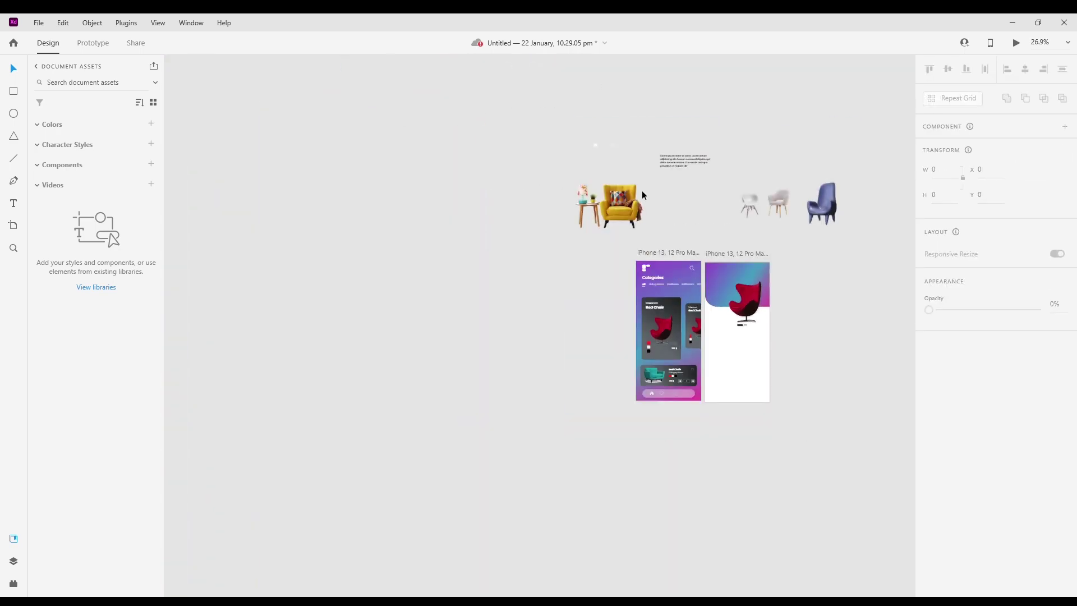
{"action": "left_click_drag", "start_coordinate": [689, 166], "coordinate": [744, 372]}
{"action": "scroll", "coordinate": [759, 470], "scroll_direction": "up", "scroll_amount": 4}
{"action": "scroll", "coordinate": [701, 415], "scroll_direction": "up", "scroll_amount": 3}
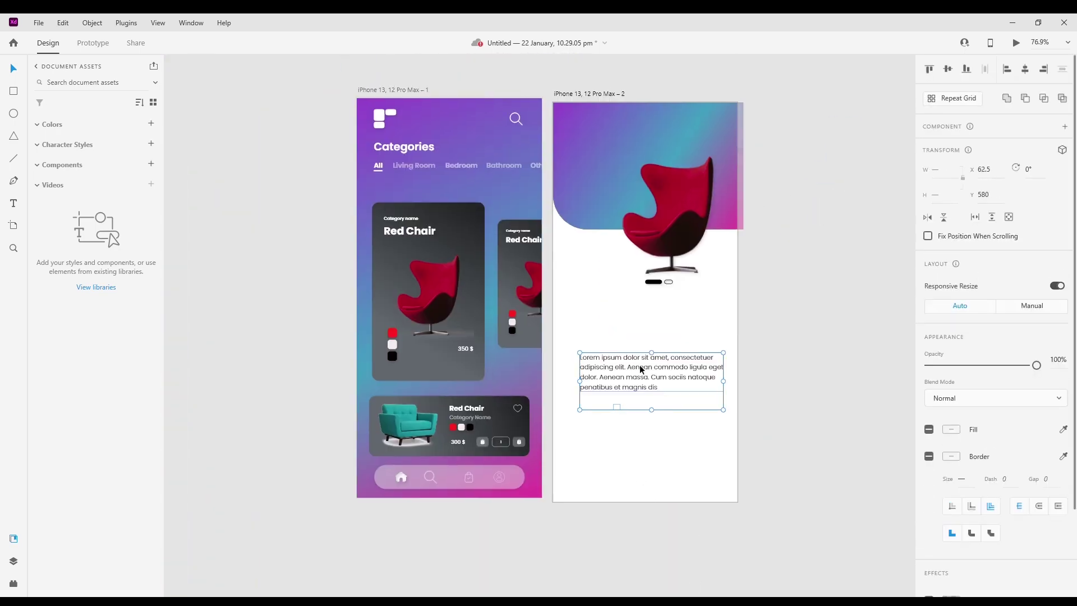
{"action": "double_click", "coordinate": [640, 366]}
{"action": "left_click_drag", "start_coordinate": [648, 373], "coordinate": [642, 378]}
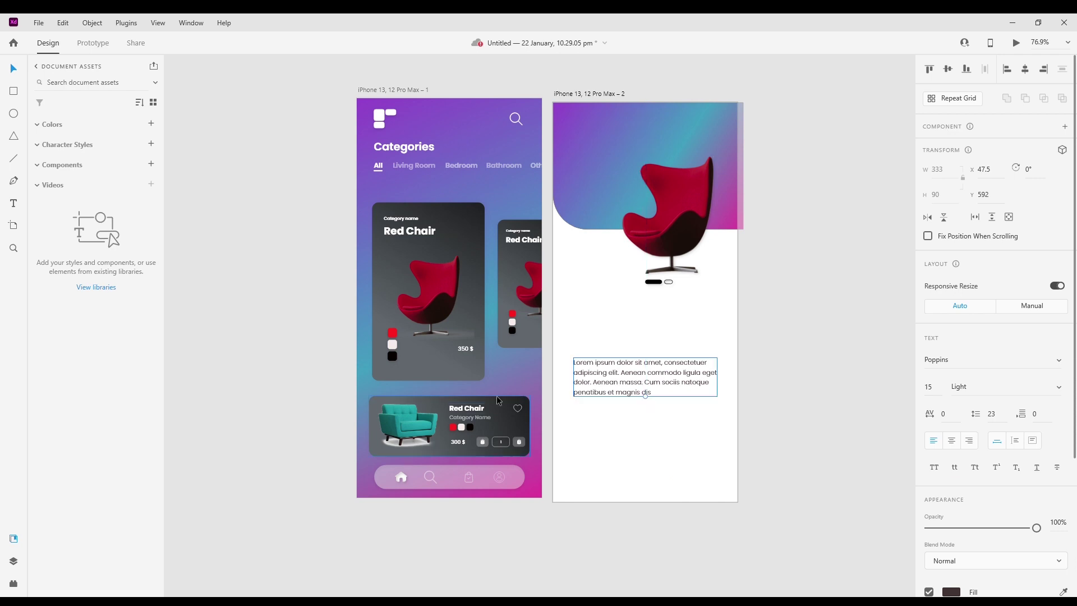
Add a black "Red Chair" title above the lorem ipsum paragraph.
{"action": "key", "text": "t"}
{"action": "left_click", "coordinate": [579, 339]}
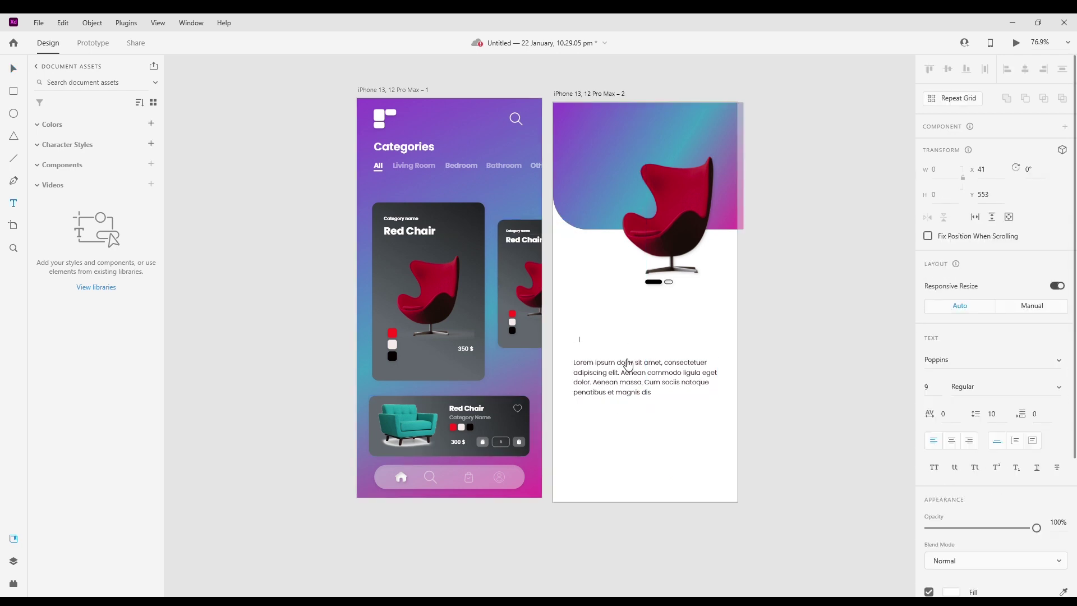
{"action": "scroll", "coordinate": [950, 507], "scroll_direction": "down", "scroll_amount": 3}
{"action": "left_click", "coordinate": [953, 432]}
{"action": "left_click", "coordinate": [776, 456]}
Place the "Choose Color" label directly above the color swatches on the second artboard.
{"action": "left_click", "coordinate": [956, 448]}
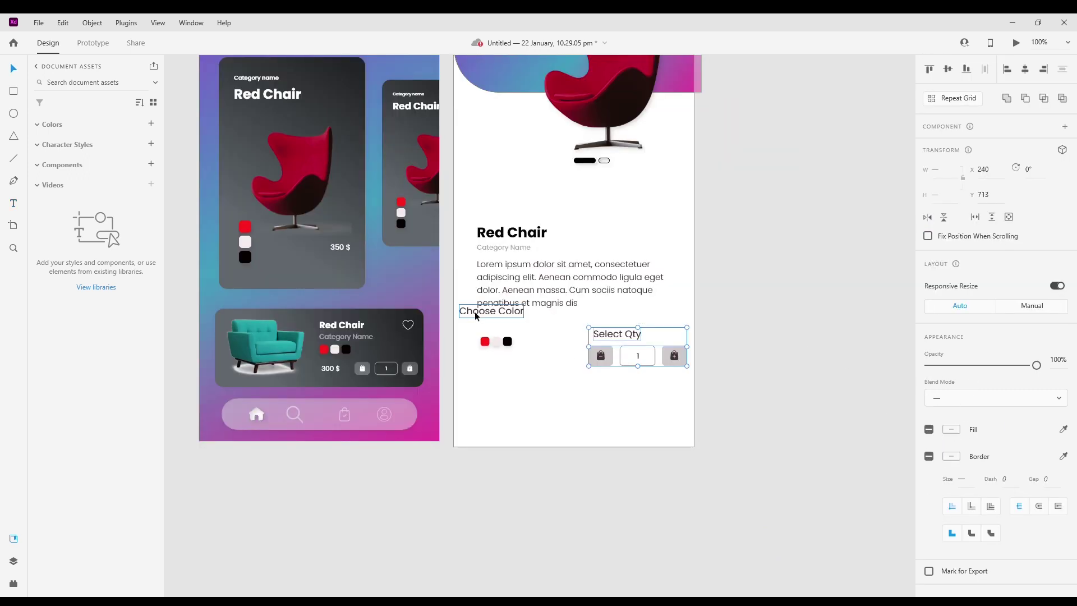
{"action": "left_click_drag", "start_coordinate": [475, 311], "coordinate": [504, 331]}
{"action": "left_click", "coordinate": [524, 391]}
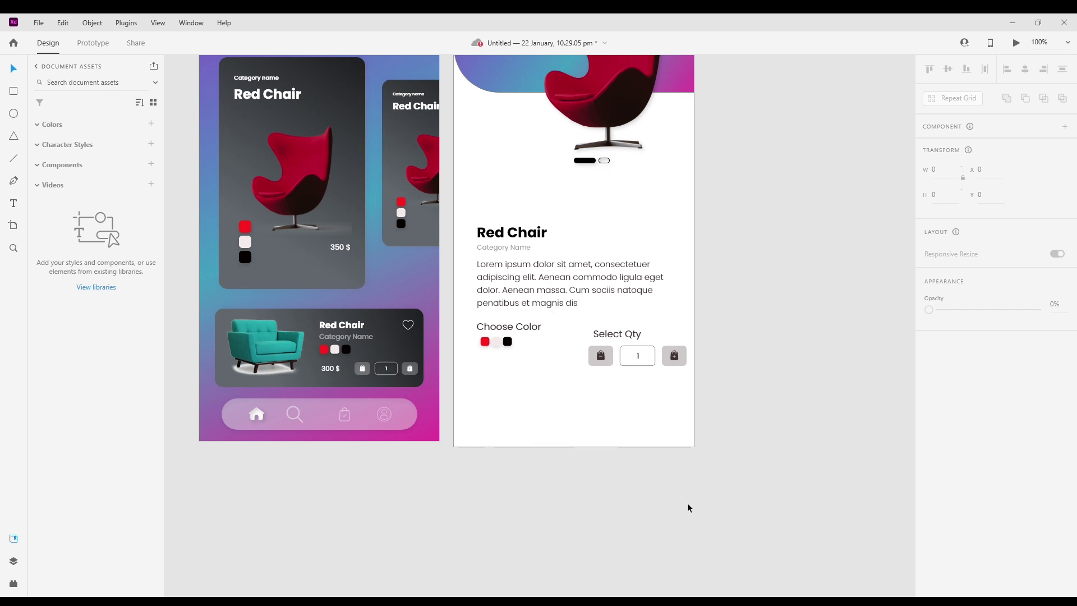
Draw a borderless 240 by 50 rectangle below the second artboard for a button.
{"action": "key", "text": "r"}
{"action": "mouse_move", "coordinate": [516, 472]}
{"action": "left_mouse_down"}
{"action": "mouse_move", "coordinate": [600, 495]}
{"action": "mouse_move", "coordinate": [590, 506]}
{"action": "left_mouse_up"}
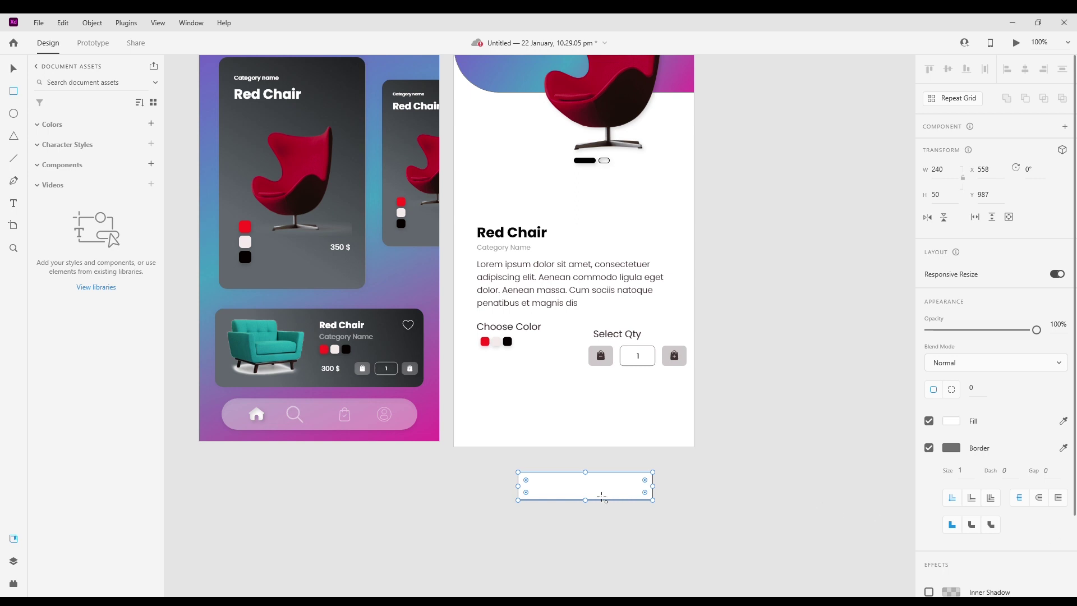
{"action": "left_click", "coordinate": [930, 447]}
{"action": "left_click", "coordinate": [738, 525]}
Style the rectangle as a purple-teal-pink gradient "GO TO CART" button with corner radius 20 and place it near the second artboard's lower edge.
{"action": "left_click", "coordinate": [613, 486]}
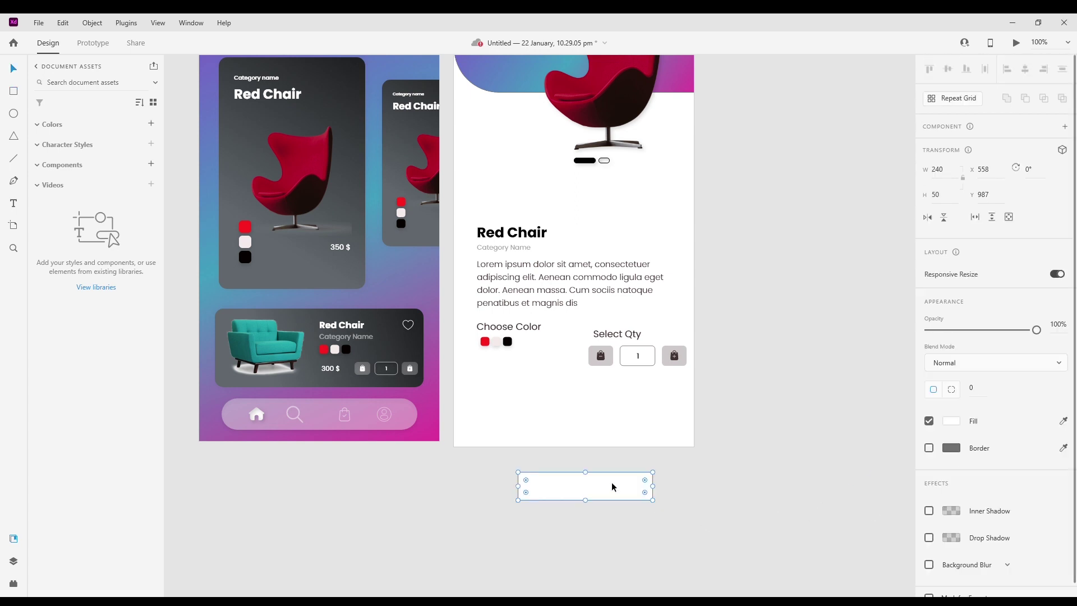
{"action": "scroll", "coordinate": [978, 473], "scroll_direction": "down", "scroll_amount": 1}
{"action": "double_click", "coordinate": [617, 486]}
{"action": "left_click", "coordinate": [710, 516]}
{"action": "left_click_drag", "start_coordinate": [602, 480], "coordinate": [580, 510]}
{"action": "left_click", "coordinate": [984, 424]}
{"action": "type", "text": "20"}
{"action": "left_click", "coordinate": [419, 426]}
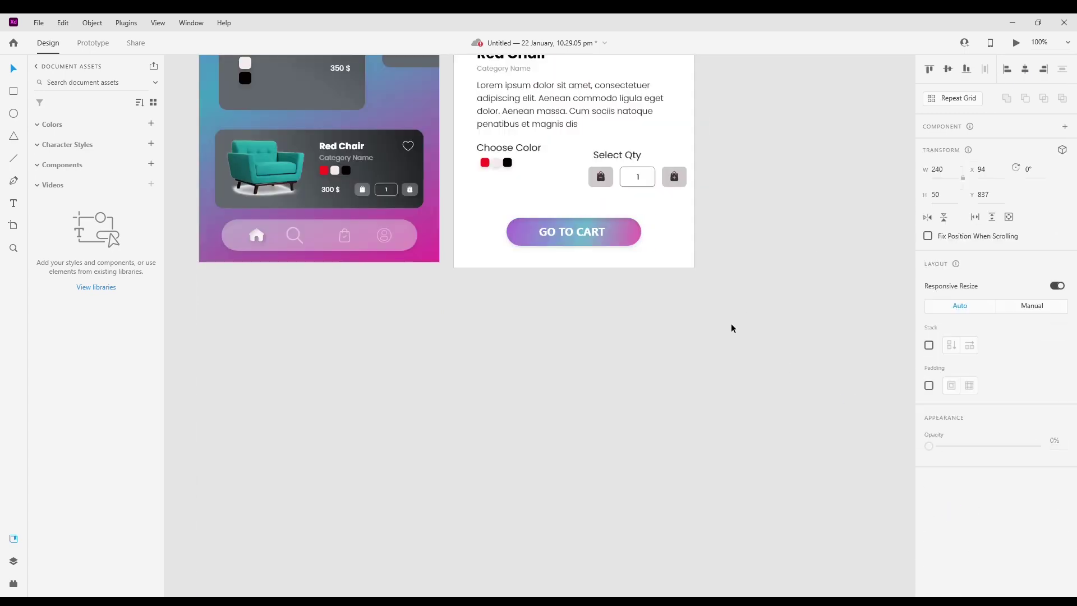
Group the Choose Color label with its swatches and move that group and the Select Qty controls lower.
{"action": "left_click", "coordinate": [732, 324]}
{"action": "scroll", "coordinate": [645, 457], "scroll_direction": "up", "scroll_amount": 2}
{"action": "left_click", "coordinate": [502, 229]}
{"action": "left_click", "coordinate": [487, 244], "text": "shift"}
{"action": "key", "text": "ctrl+g"}
{"action": "left_click_drag", "start_coordinate": [507, 231], "coordinate": [508, 256]}
{"action": "left_click_drag", "start_coordinate": [607, 257], "coordinate": [608, 269]}
Move the product details up slightly and place the 1.5 K, 212 and 120 statistics row beneath the page indicators.
{"action": "scroll", "coordinate": [713, 324], "scroll_direction": "up", "scroll_amount": 8}
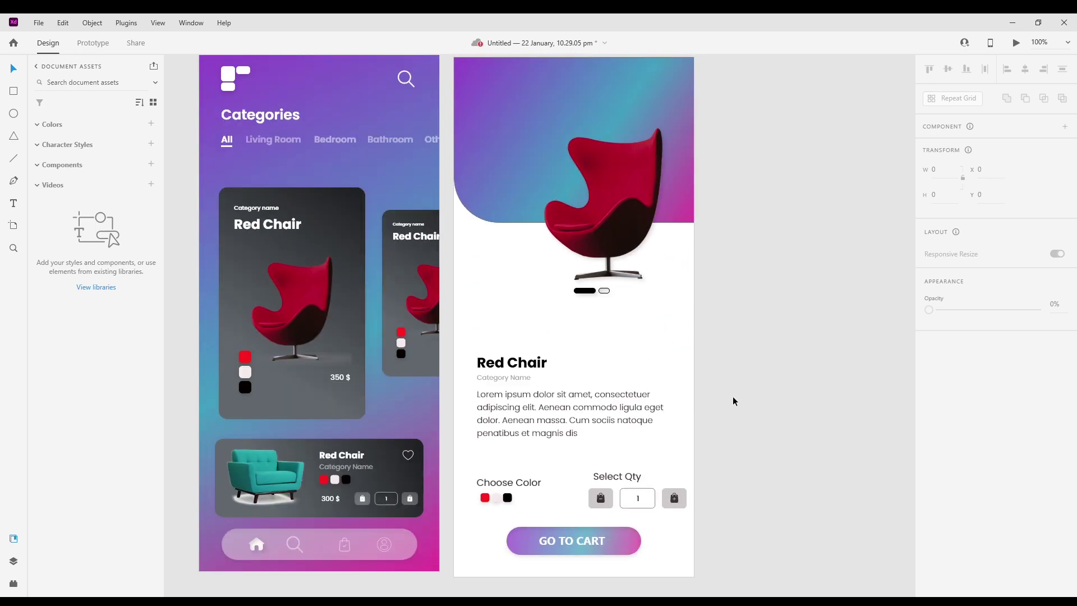
{"action": "left_click_drag", "start_coordinate": [470, 366], "coordinate": [654, 517]}
{"action": "left_click_drag", "start_coordinate": [565, 414], "coordinate": [565, 402]}
{"action": "left_click", "coordinate": [846, 408]}
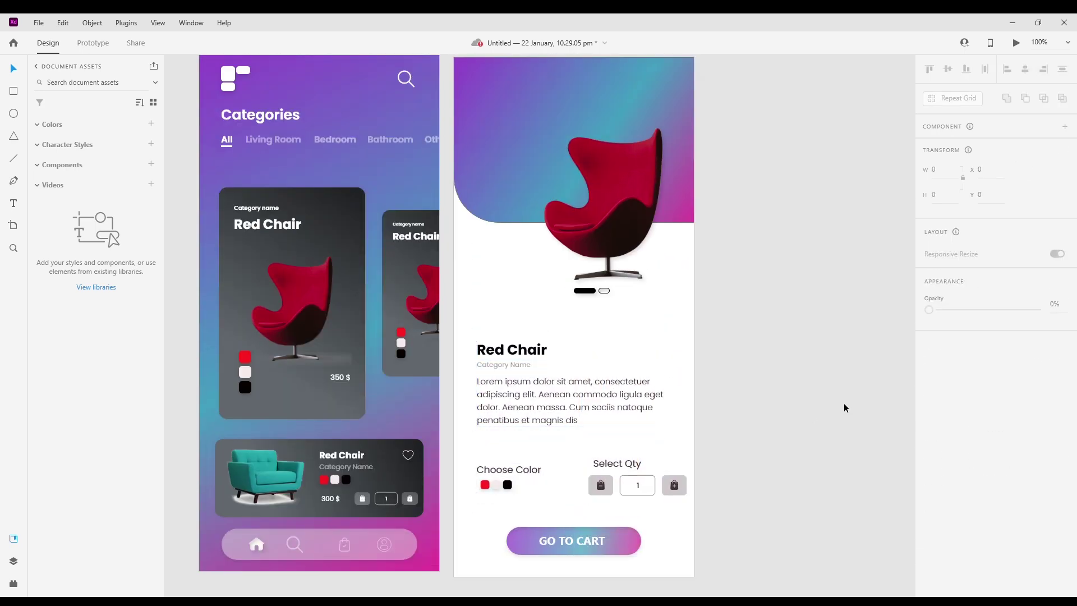
{"action": "left_click_drag", "start_coordinate": [570, 285], "coordinate": [570, 313]}
{"action": "left_click", "coordinate": [786, 374]}
Duplicate the product detail artboard to the right as a third screen.
{"action": "scroll", "coordinate": [789, 375], "scroll_direction": "down", "scroll_amount": 3}
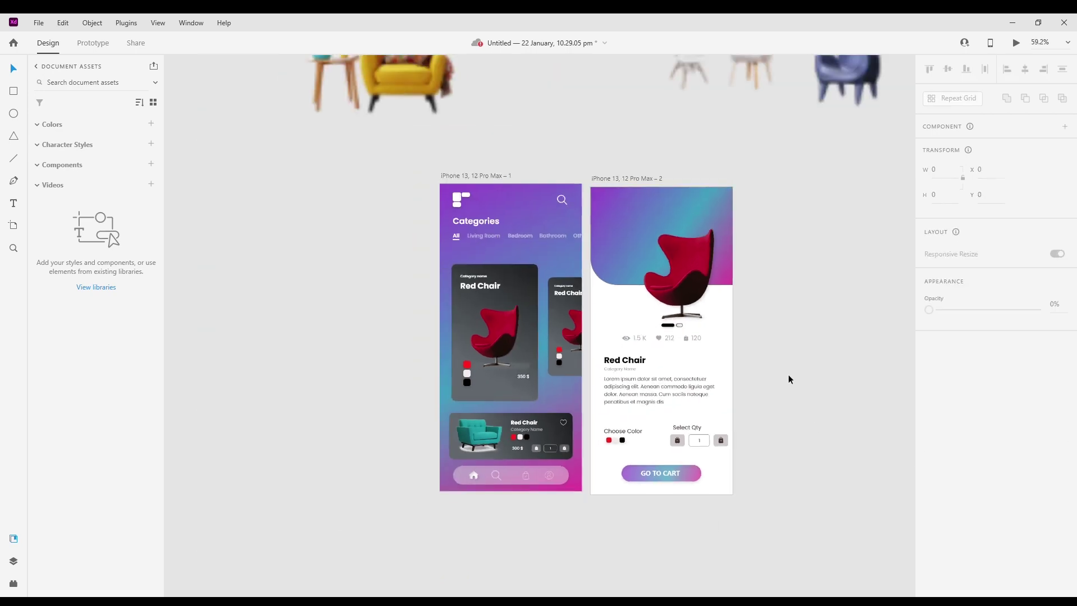
{"action": "left_click_drag", "start_coordinate": [789, 376], "coordinate": [654, 365]}
{"action": "left_click", "coordinate": [517, 170]}
{"action": "left_click_drag", "start_coordinate": [517, 169], "coordinate": [723, 174]}
{"action": "left_click", "coordinate": [842, 520]}
{"action": "left_click_drag", "start_coordinate": [843, 521], "coordinate": [724, 498]}
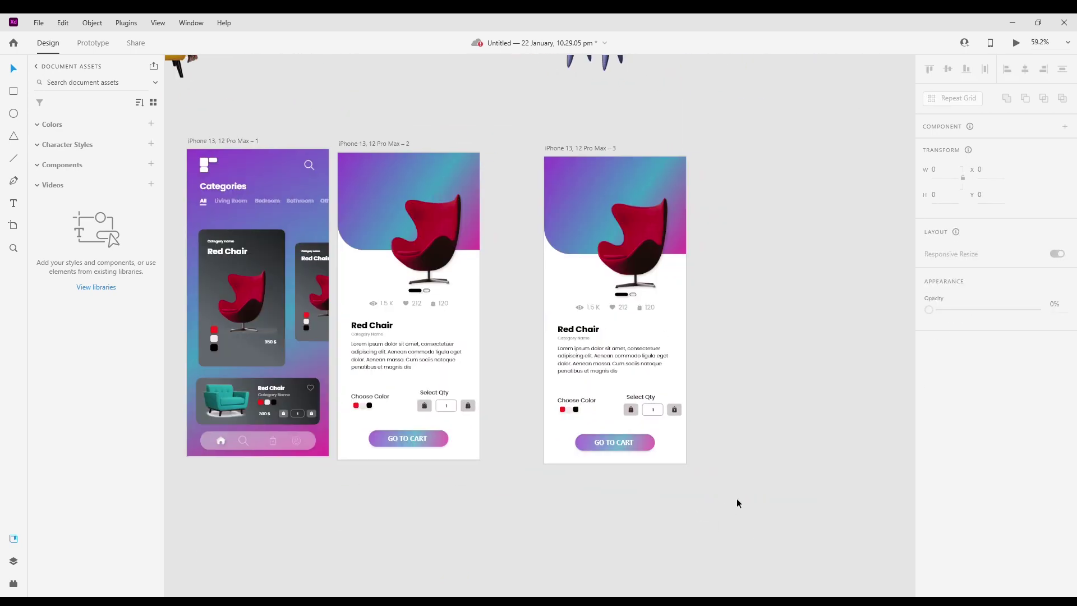
Delete the category name, description paragraph and GO TO CART button from the third artboard.
{"action": "left_click", "coordinate": [575, 345]}
{"action": "key", "text": "Delete"}
{"action": "left_click", "coordinate": [578, 414]}
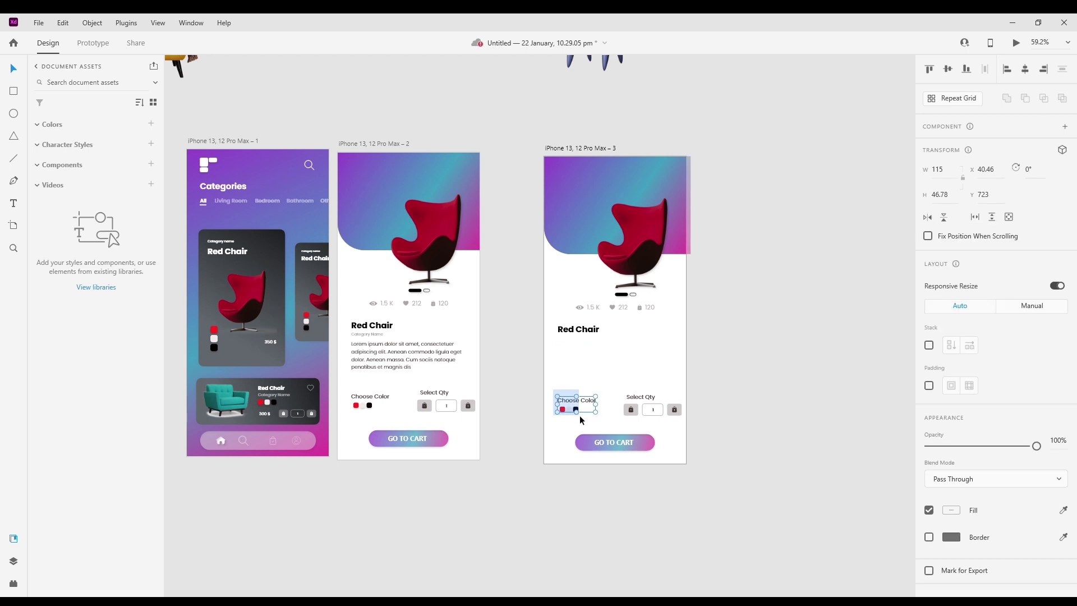
{"action": "left_click", "coordinate": [732, 474]}
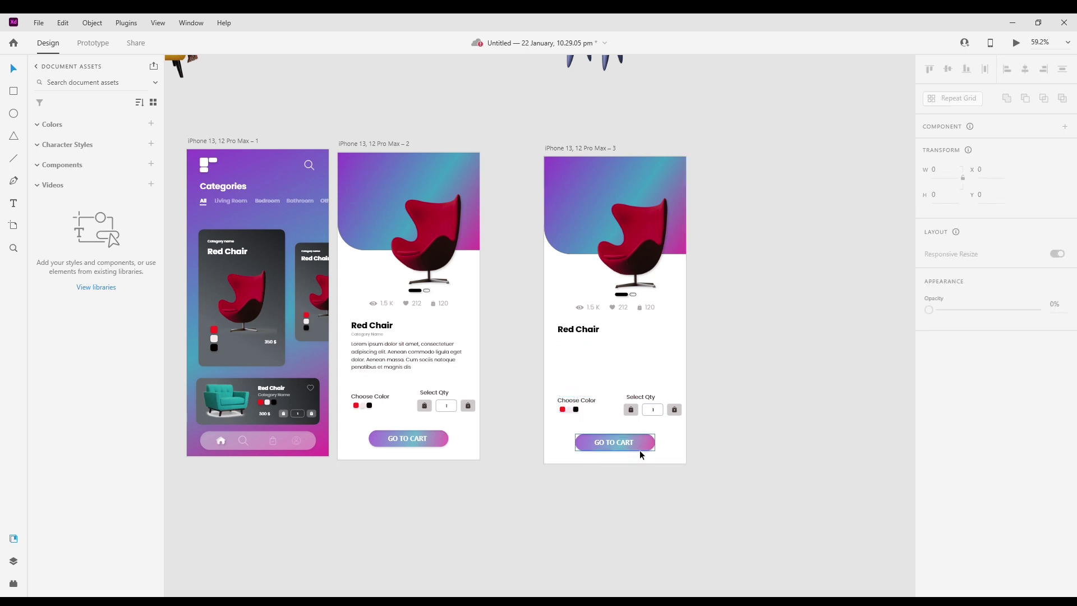
{"action": "left_click", "coordinate": [639, 448]}
{"action": "key", "text": "Delete"}
Stretch the gradient header downward so it covers the entire third artboard as a background.
{"action": "left_click", "coordinate": [588, 237]}
{"action": "left_click_drag", "start_coordinate": [616, 254], "coordinate": [620, 486]}
{"action": "left_click", "coordinate": [538, 519]}
Move the Red Chair title to the top center of the third artboard and make its text white.
{"action": "left_click", "coordinate": [630, 294]}
{"action": "left_click", "coordinate": [581, 338]}
{"action": "left_click_drag", "start_coordinate": [578, 330], "coordinate": [614, 189]}
{"action": "double_click", "coordinate": [615, 189]}
{"action": "scroll", "coordinate": [965, 530], "scroll_direction": "down", "scroll_amount": 4}
{"action": "left_click", "coordinate": [951, 406]}
{"action": "left_click_drag", "start_coordinate": [783, 351], "coordinate": [781, 330]}
{"action": "left_click", "coordinate": [730, 331]}
Move the red chair off the third artboard to its right and enlarge it.
{"action": "left_click", "coordinate": [625, 272]}
{"action": "left_click", "coordinate": [618, 309]}
{"action": "key", "text": "ctrl+z"}
{"action": "left_click_drag", "start_coordinate": [616, 321], "coordinate": [755, 363]}
{"action": "left_click_drag", "start_coordinate": [797, 400], "coordinate": [849, 464]}
{"action": "left_click", "coordinate": [697, 320]}
{"action": "left_click_drag", "start_coordinate": [723, 286], "coordinate": [697, 352]}
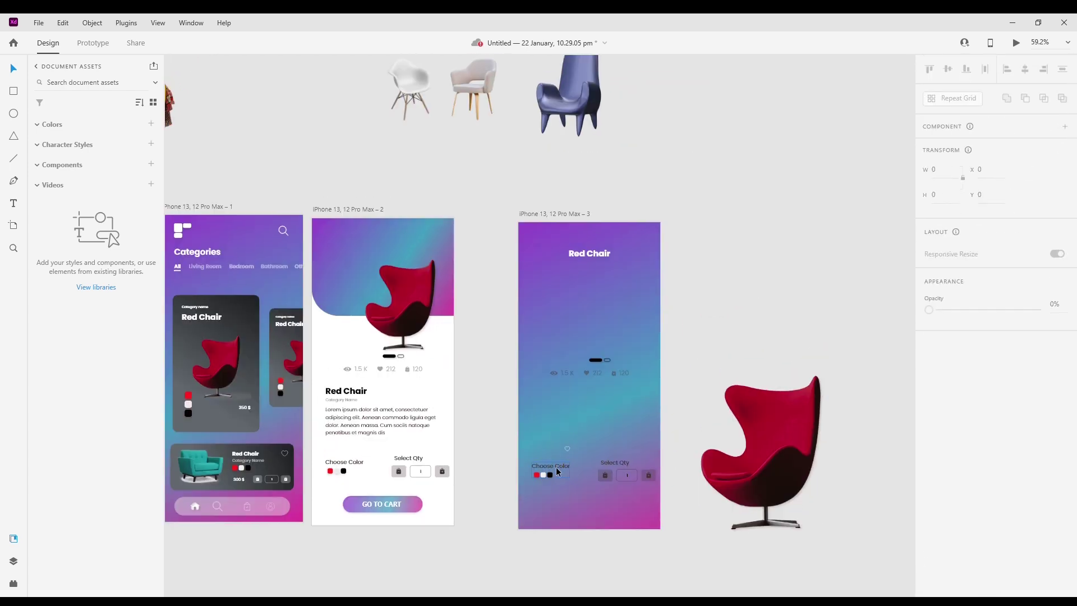
Move the Choose Color group and the Select Qty controls down to the third artboard's lower edge.
{"action": "left_click", "coordinate": [556, 469]}
{"action": "left_click", "coordinate": [610, 475], "text": "shift"}
{"action": "left_click", "coordinate": [634, 479], "text": "shift"}
{"action": "left_click", "coordinate": [624, 479], "text": "shift"}
{"action": "left_click", "coordinate": [649, 479], "text": "shift"}
{"action": "left_click_drag", "start_coordinate": [649, 479], "coordinate": [648, 524]}
{"action": "left_click", "coordinate": [685, 221]}
Move the page indicators and the statistics row down to just above the color and quantity controls.
{"action": "left_click", "coordinate": [609, 363]}
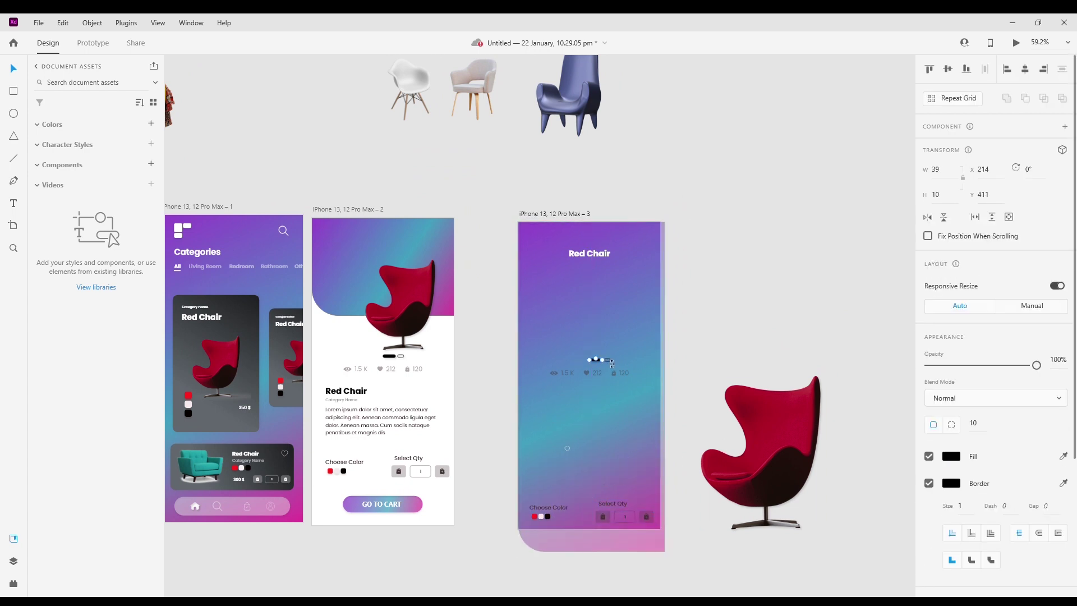
{"action": "left_click", "coordinate": [614, 446]}
{"action": "scroll", "coordinate": [577, 410], "scroll_direction": "up", "scroll_amount": 3}
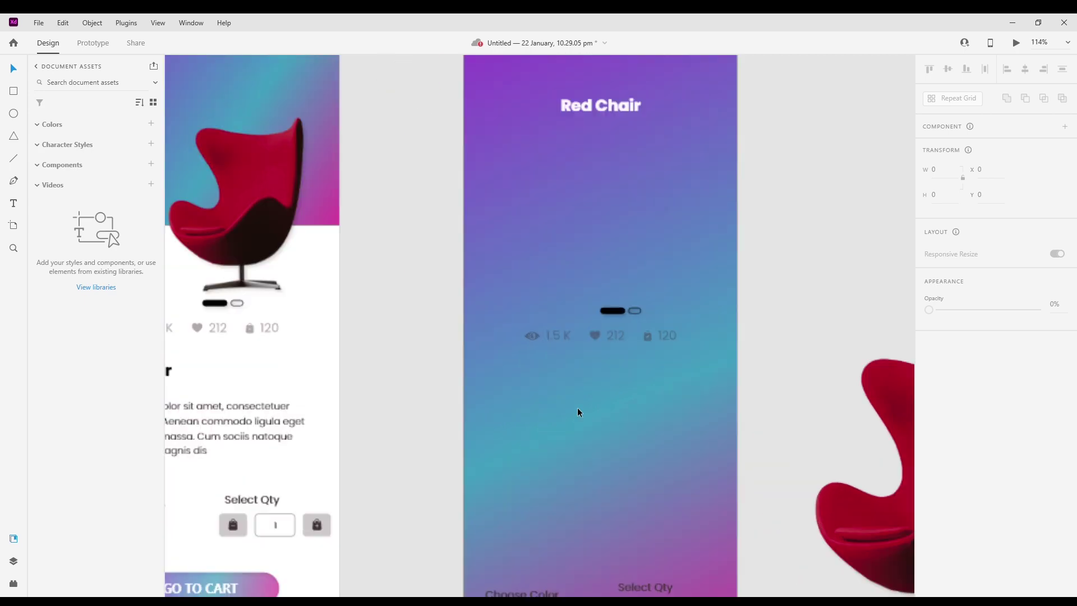
{"action": "left_click_drag", "start_coordinate": [494, 238], "coordinate": [723, 362]}
{"action": "scroll", "coordinate": [588, 463], "scroll_direction": "down", "scroll_amount": 4}
{"action": "left_click_drag", "start_coordinate": [631, 260], "coordinate": [616, 348]}
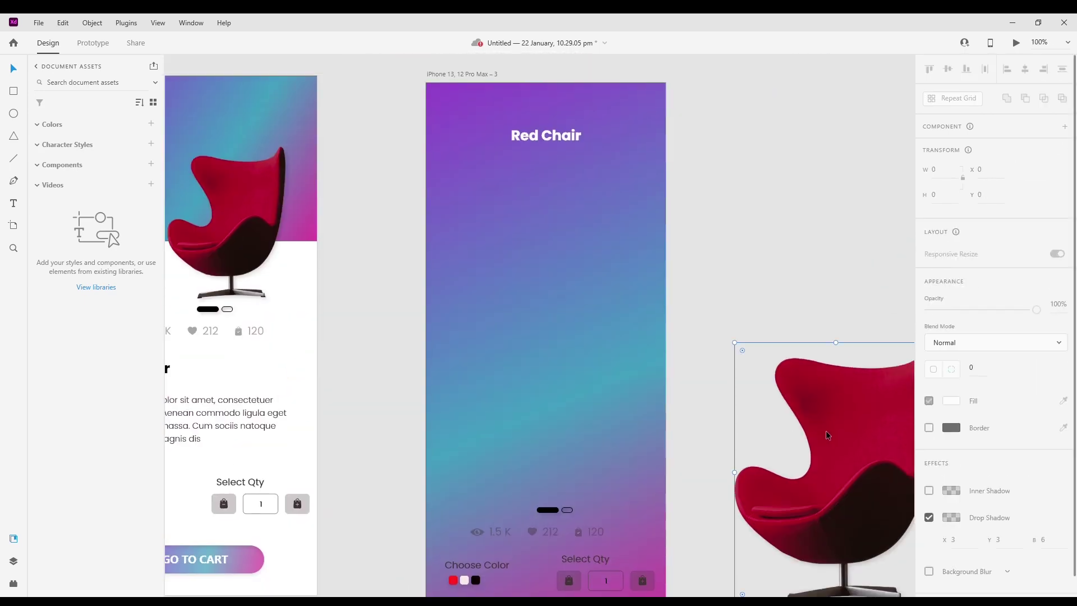
Place the enlarged red chair in the middle of the third artboard.
{"action": "left_click_drag", "start_coordinate": [901, 469], "coordinate": [553, 313]}
{"action": "left_click", "coordinate": [728, 288]}
Add the text "Drag to rotate 360" beneath the third artboard's Red Chair title and lower its opacity.
{"action": "key", "text": "t"}
{"action": "left_click", "coordinate": [509, 178]}
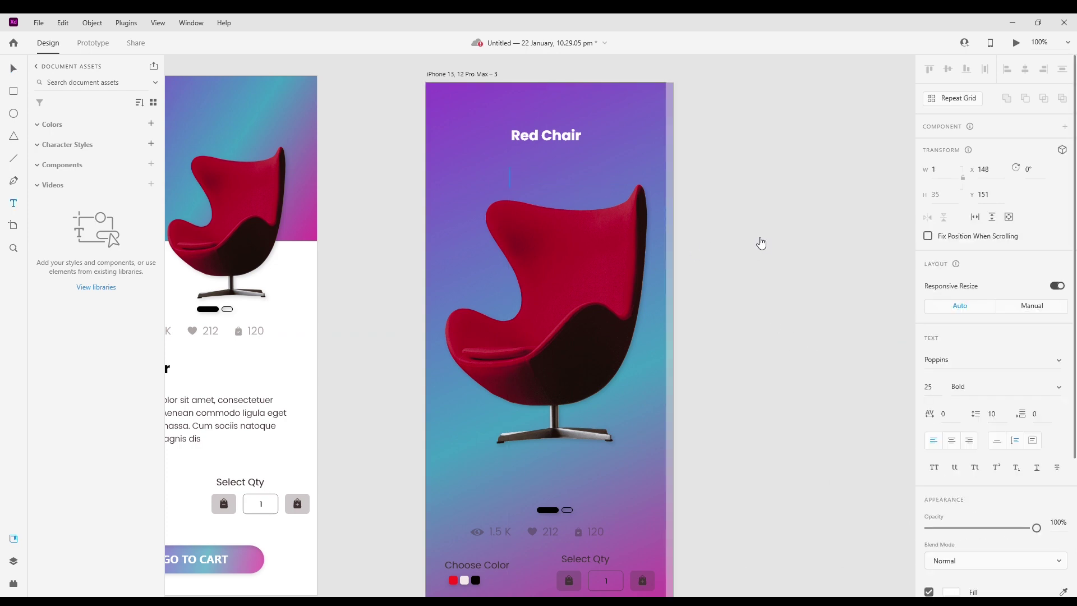
{"action": "left_click", "coordinate": [774, 227]}
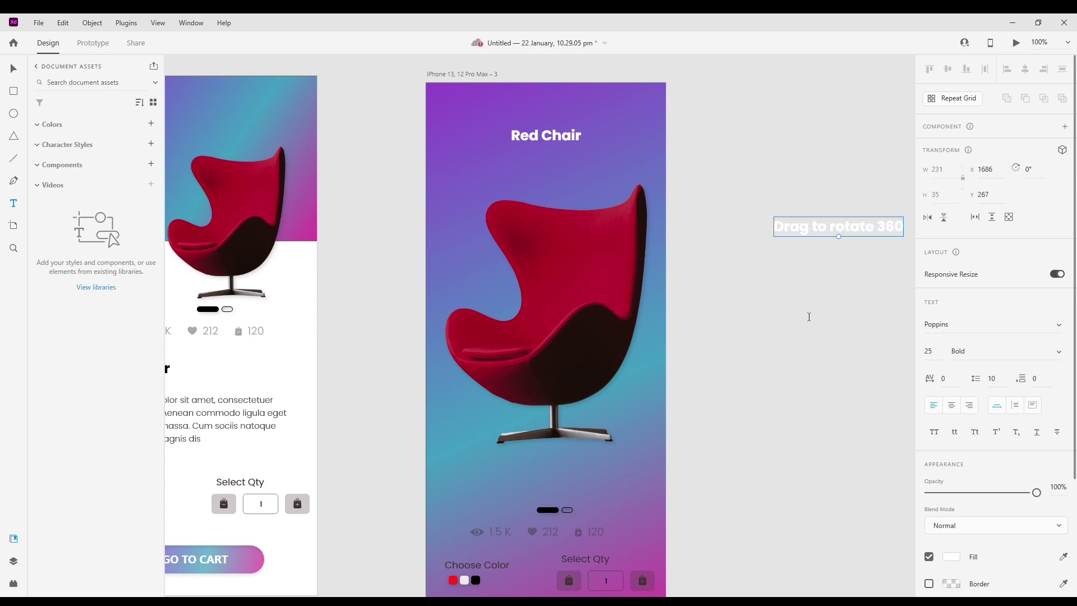
{"action": "key", "text": "Escape"}
{"action": "left_click_drag", "start_coordinate": [782, 231], "coordinate": [490, 164]}
{"action": "left_click_drag", "start_coordinate": [1037, 522], "coordinate": [986, 523]}
{"action": "left_click", "coordinate": [543, 349]}
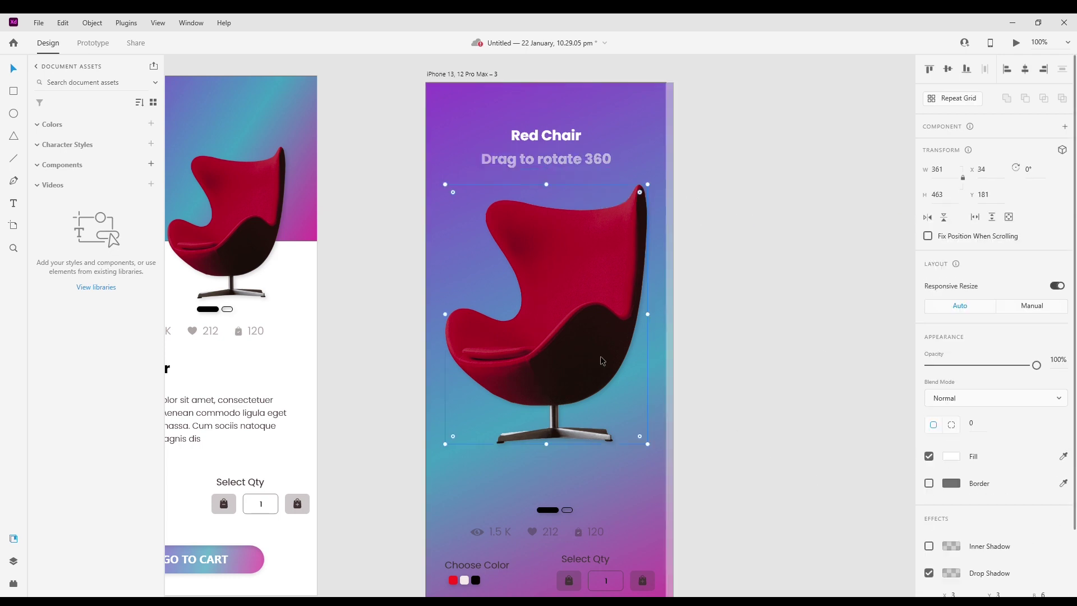
{"action": "left_click", "coordinate": [770, 396]}
Find the rotate-ccw icon with the Icons 4 Design plugin and paste it onto the third artboard.
{"action": "scroll", "coordinate": [769, 397], "scroll_direction": "down", "scroll_amount": 2}
{"action": "left_click", "coordinate": [16, 582]}
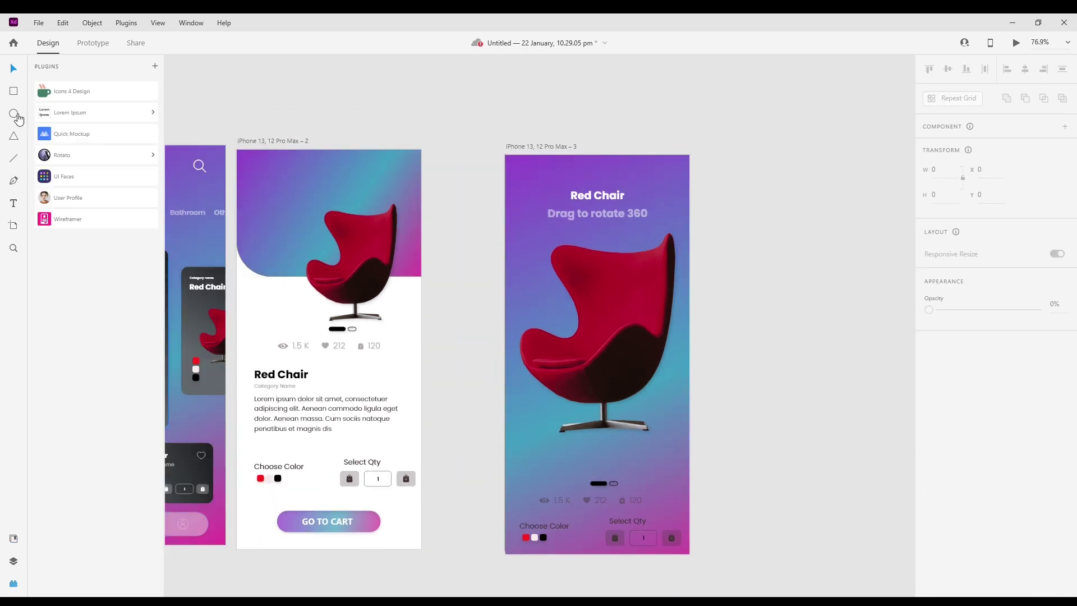
{"action": "left_click", "coordinate": [83, 101]}
{"action": "type", "text": "roa"}
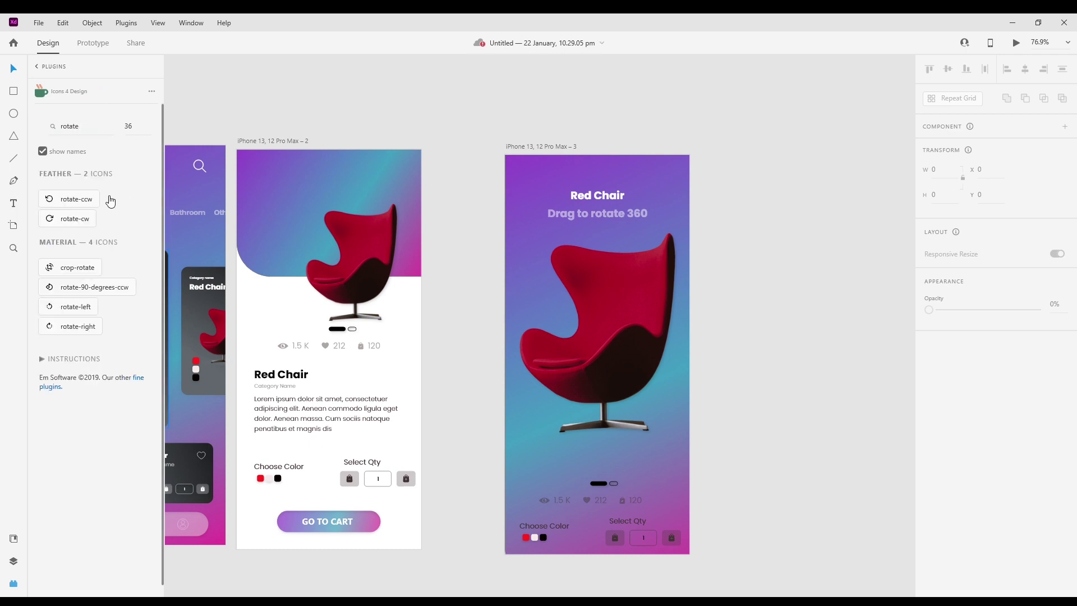
{"action": "left_click", "coordinate": [86, 200]}
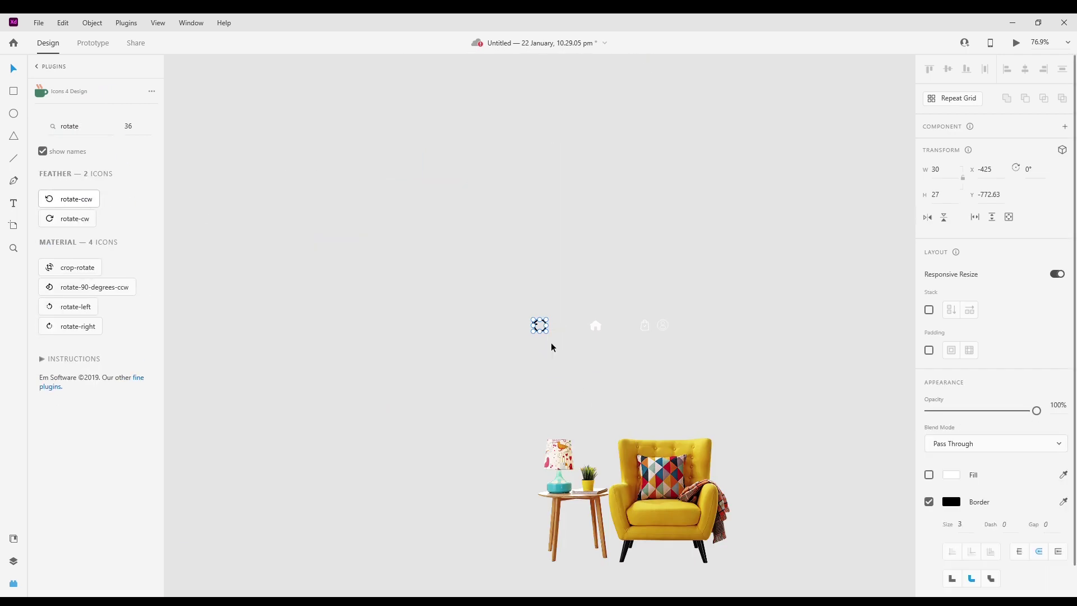
{"action": "left_click_drag", "start_coordinate": [605, 359], "coordinate": [339, 108]}
{"action": "left_click_drag", "start_coordinate": [803, 427], "coordinate": [338, 116]}
{"action": "left_click", "coordinate": [628, 422]}
{"action": "key", "text": "ctrl+v"}
Move the pasted rotate icon below the red chair and set its border to white (#FFFFFF).
{"action": "left_click_drag", "start_coordinate": [539, 305], "coordinate": [554, 359]}
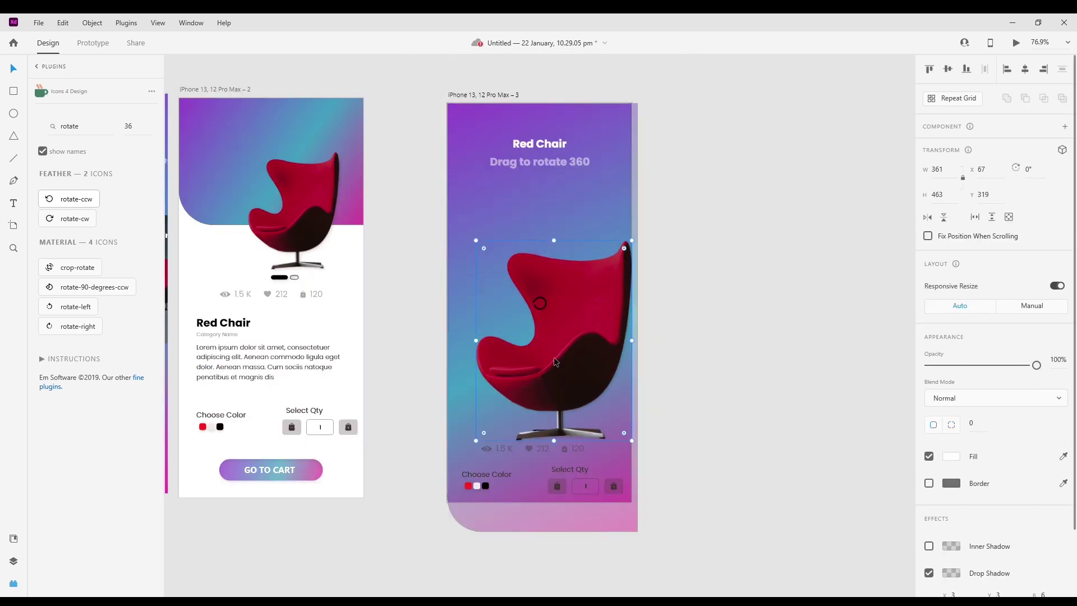
{"action": "left_click", "coordinate": [541, 302]}
{"action": "scroll", "coordinate": [541, 300], "scroll_direction": "up", "scroll_amount": 5, "text": "ctrl"}
{"action": "left_click_drag", "start_coordinate": [544, 290], "coordinate": [564, 433]}
{"action": "left_click", "coordinate": [952, 456]}
{"action": "left_click_drag", "start_coordinate": [829, 406], "coordinate": [782, 380]}
{"action": "scroll", "coordinate": [687, 361], "scroll_direction": "down", "scroll_amount": 5}
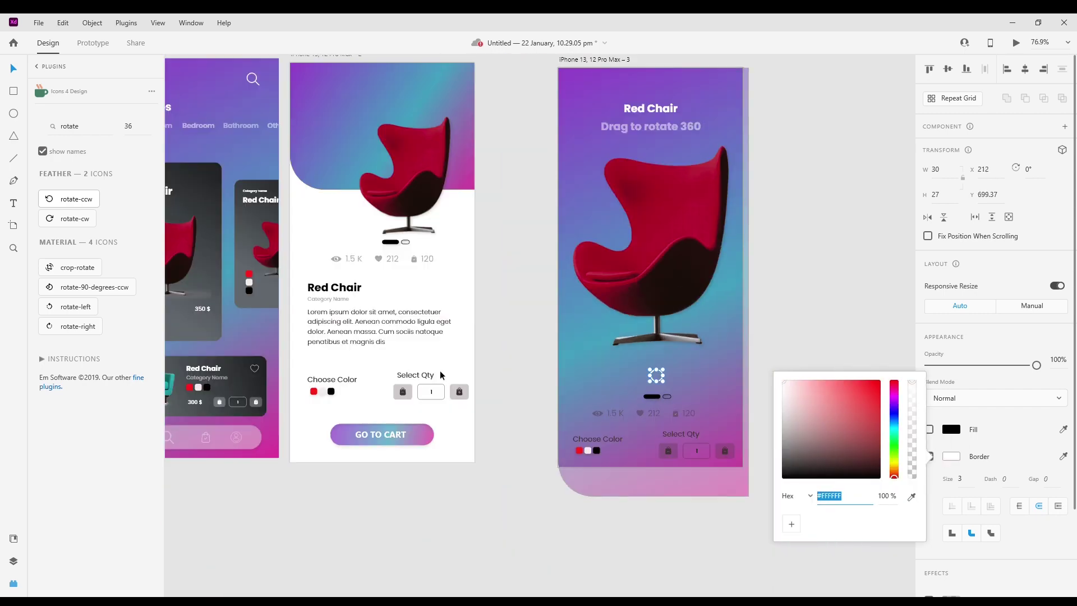
Delete the rotate icon and insert a fresh rotate-ccw icon with a white (#FFFFFF) border on the third artboard.
{"action": "left_click", "coordinate": [564, 478]}
{"action": "left_click", "coordinate": [655, 374]}
{"action": "key", "text": "Delete"}
{"action": "left_click", "coordinate": [59, 196]}
{"action": "left_click", "coordinate": [952, 537]}
{"action": "left_click_drag", "start_coordinate": [808, 454], "coordinate": [784, 432]}
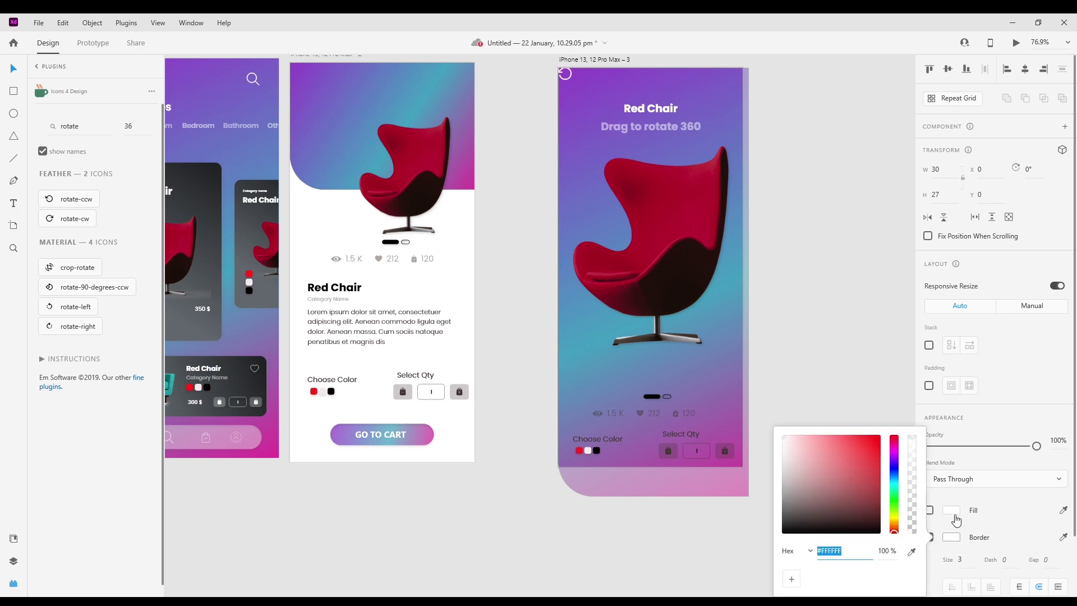
Place the new rotate icon between the chair's base and the page indicators on the third artboard.
{"action": "scroll", "coordinate": [976, 556], "scroll_direction": "down", "scroll_amount": 3}
{"action": "scroll", "coordinate": [601, 294], "scroll_direction": "up", "scroll_amount": 4}
{"action": "left_click_drag", "start_coordinate": [498, 255], "coordinate": [456, 429]}
{"action": "scroll", "coordinate": [501, 106], "scroll_direction": "up", "scroll_amount": 4}
{"action": "left_click_drag", "start_coordinate": [503, 108], "coordinate": [714, 516]}
{"action": "scroll", "coordinate": [799, 474], "scroll_direction": "down", "scroll_amount": 4}
{"action": "left_click_drag", "start_coordinate": [768, 485], "coordinate": [767, 502]}
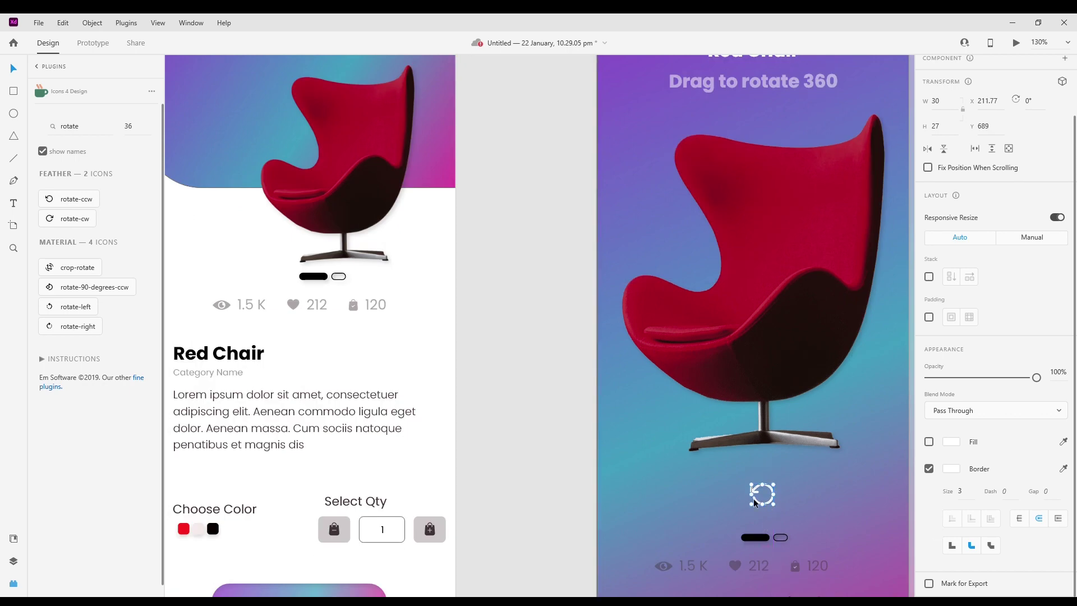
Change the rotate icon's border color to black.
{"action": "scroll", "coordinate": [935, 550], "scroll_direction": "down", "scroll_amount": 3}
{"action": "left_click", "coordinate": [533, 443]}
{"action": "scroll", "coordinate": [534, 444], "scroll_direction": "down", "scroll_amount": 5}
{"action": "scroll", "coordinate": [780, 461], "scroll_direction": "up", "scroll_amount": 3}
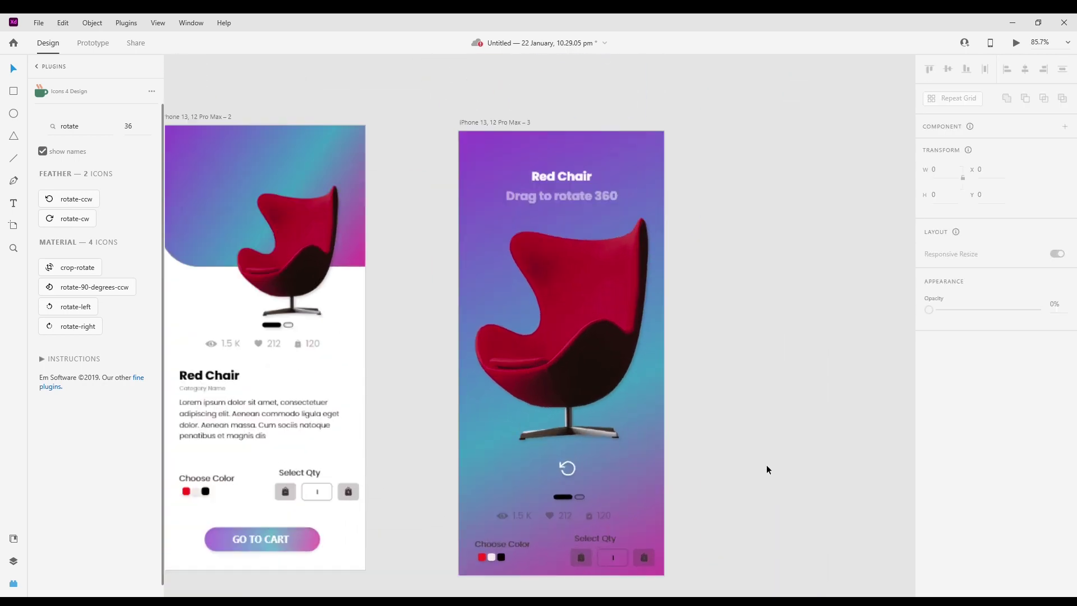
{"action": "left_click", "coordinate": [952, 537]}
{"action": "scroll", "coordinate": [745, 477], "scroll_direction": "down", "scroll_amount": 2}
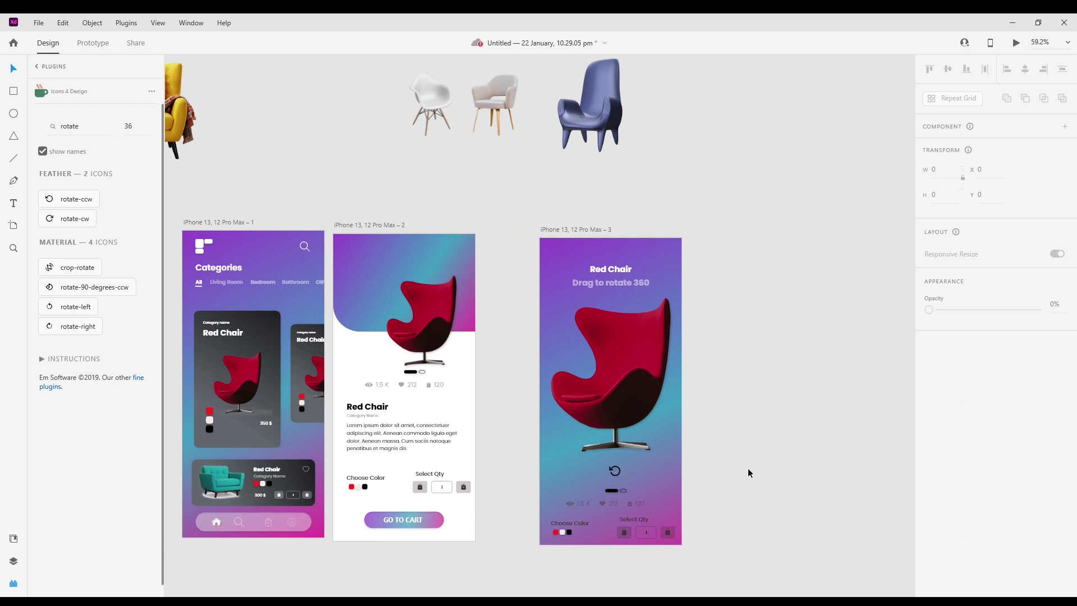
Center the title, the rotate hint and the red chair horizontally on the third artboard.
{"action": "scroll", "coordinate": [746, 475], "scroll_direction": "up", "scroll_amount": 1}
{"action": "left_click_drag", "start_coordinate": [749, 458], "coordinate": [723, 440]}
{"action": "left_click_drag", "start_coordinate": [449, 115], "coordinate": [576, 266]}
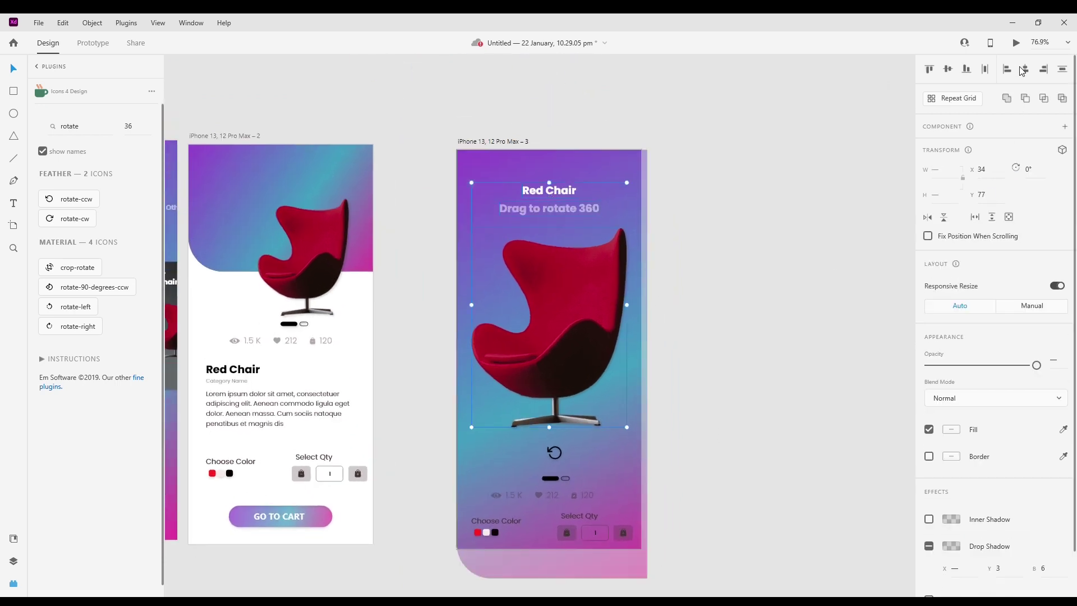
{"action": "left_click", "coordinate": [1025, 69]}
{"action": "left_click", "coordinate": [841, 212]}
Duplicate the third artboard beside itself as a fourth artboard.
{"action": "left_click_drag", "start_coordinate": [496, 142], "coordinate": [730, 141]}
{"action": "left_click", "coordinate": [708, 418]}
{"action": "left_click_drag", "start_coordinate": [667, 461], "coordinate": [533, 430]}
Turn on 3D transforms for the fourth artboard's chair and rotate it about its vertical axis to about 178°.
{"action": "left_click", "coordinate": [614, 350]}
{"action": "left_click", "coordinate": [1062, 150]}
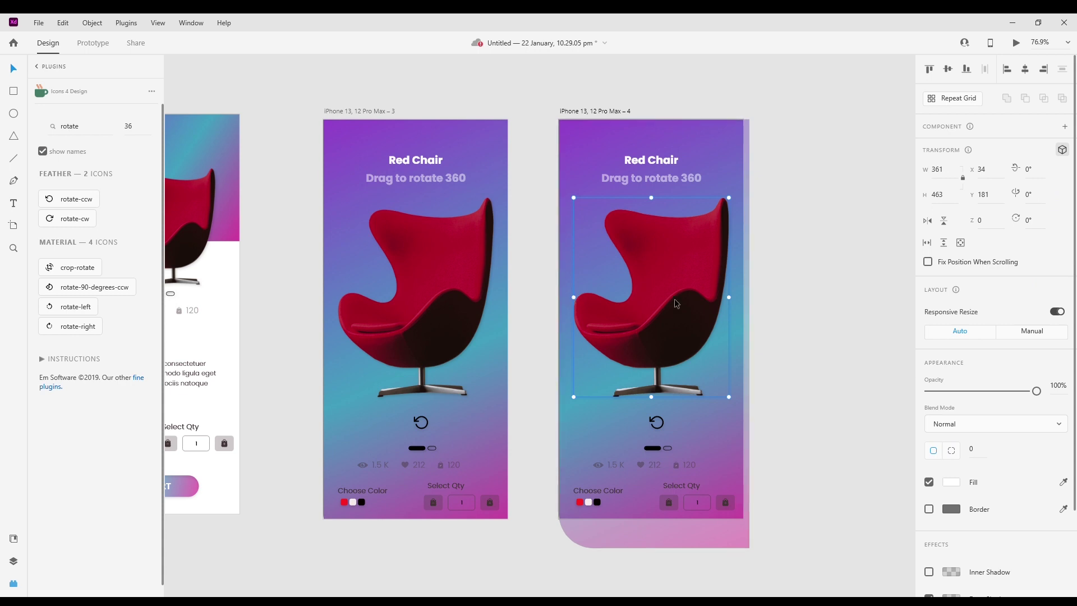
{"action": "left_click_drag", "start_coordinate": [649, 294], "coordinate": [813, 351]}
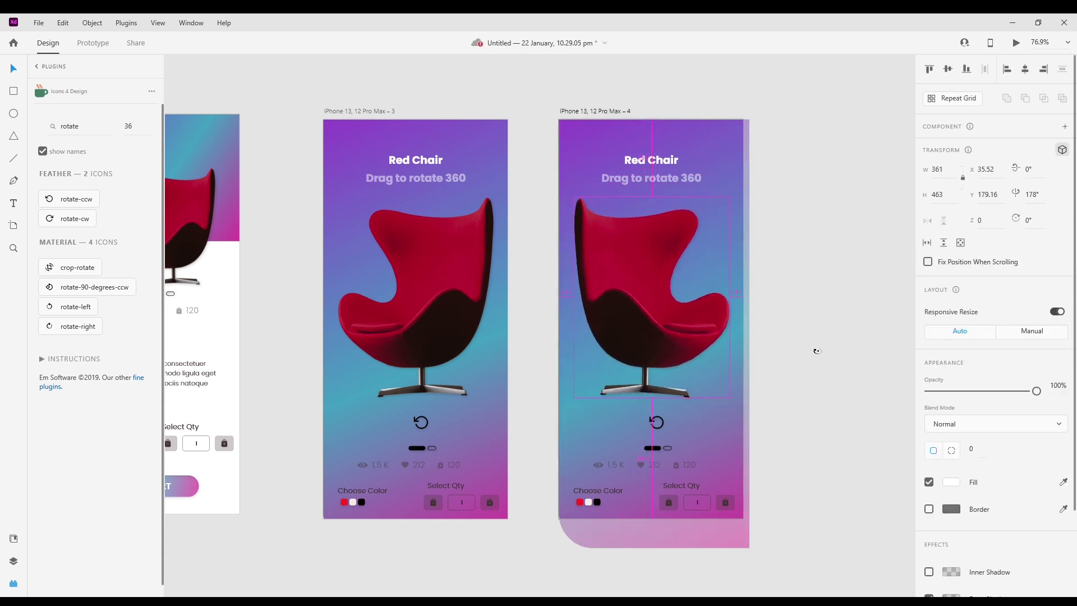
{"action": "left_click", "coordinate": [827, 397]}
Link the third artboard's chair to the fourth artboard with a Drag trigger and Auto-Animate.
{"action": "left_click", "coordinate": [415, 278]}
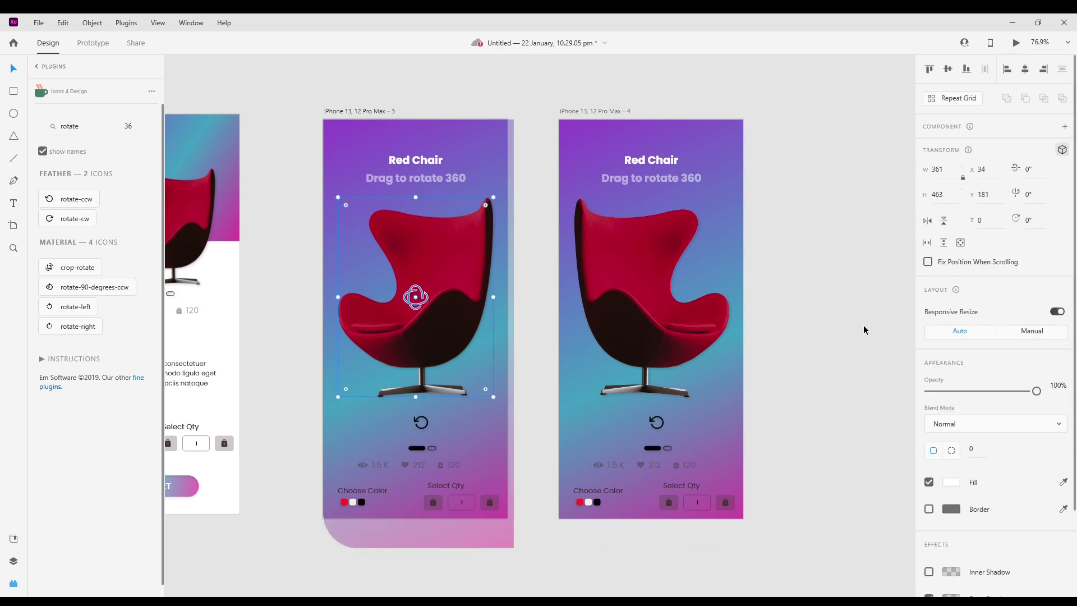
{"action": "left_click", "coordinate": [94, 43]}
{"action": "left_click_drag", "start_coordinate": [493, 297], "coordinate": [567, 305]}
{"action": "left_click", "coordinate": [962, 117]}
{"action": "left_click", "coordinate": [953, 137]}
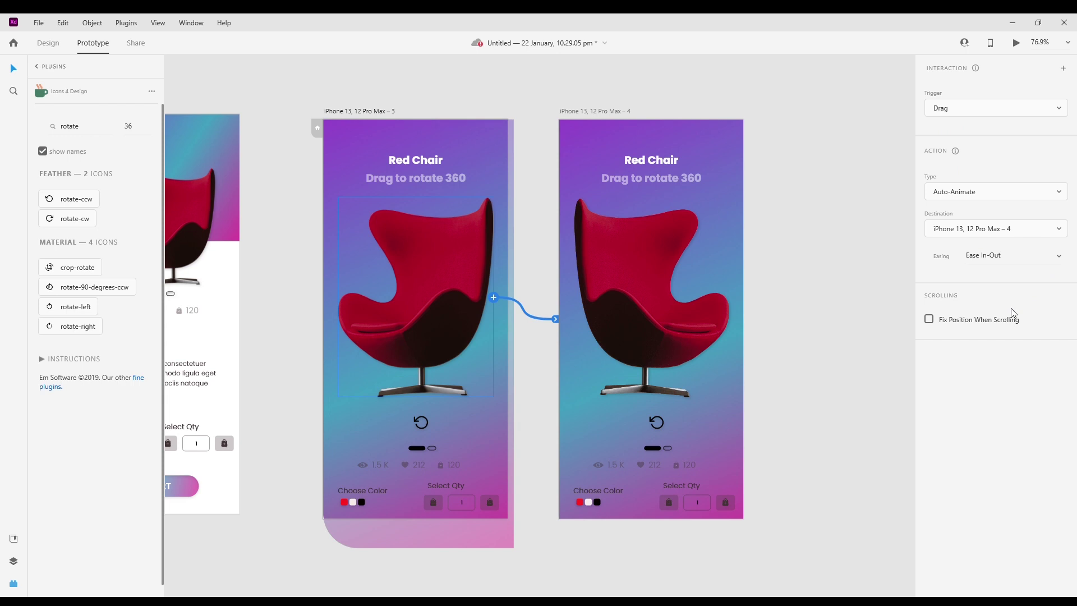
Link the fourth artboard's chair back to the third artboard with a Drag trigger and Auto-Animate.
{"action": "left_click", "coordinate": [729, 318]}
{"action": "left_click_drag", "start_coordinate": [524, 297], "coordinate": [488, 300]}
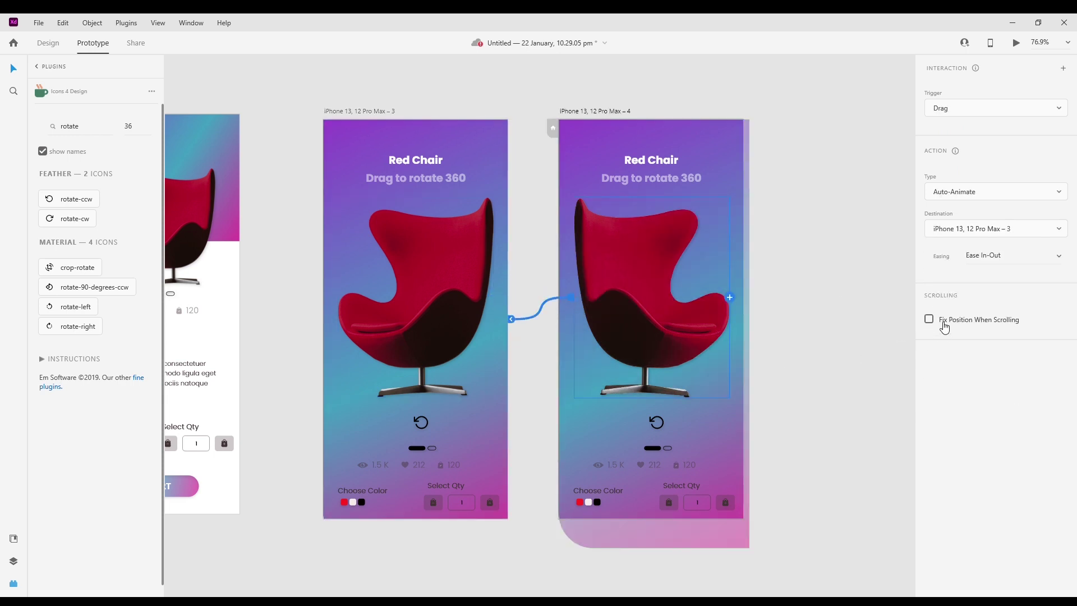
{"action": "left_click", "coordinate": [830, 235]}
Search the icon plugin for "back" and insert the ios-arrow-back icon.
{"action": "left_click", "coordinate": [92, 133]}
{"action": "type", "text": "b"}
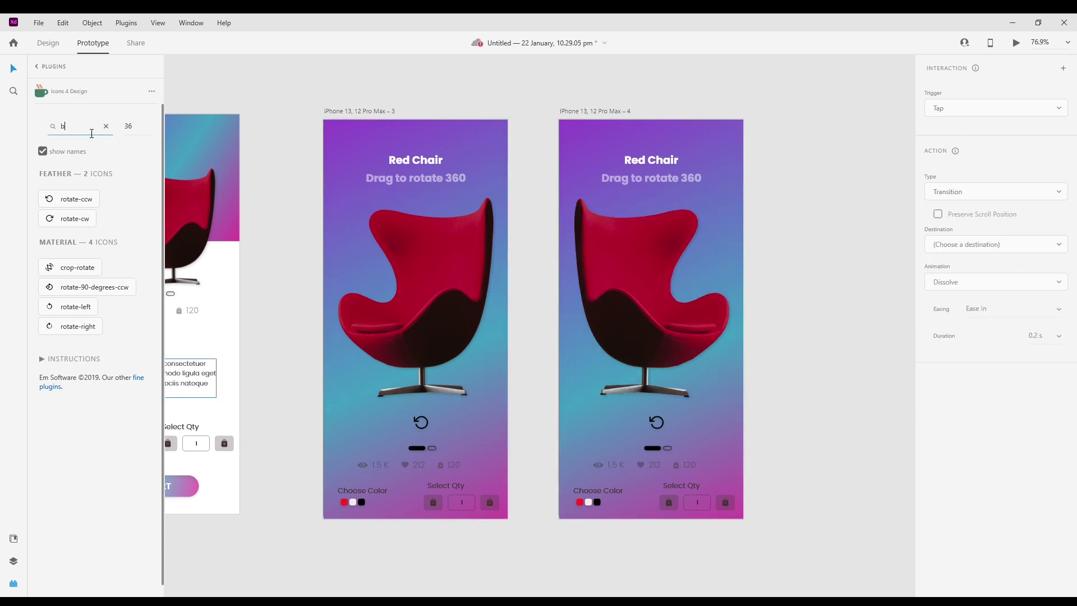
{"action": "type", "text": "ack"}
{"action": "left_click", "coordinate": [96, 357]}
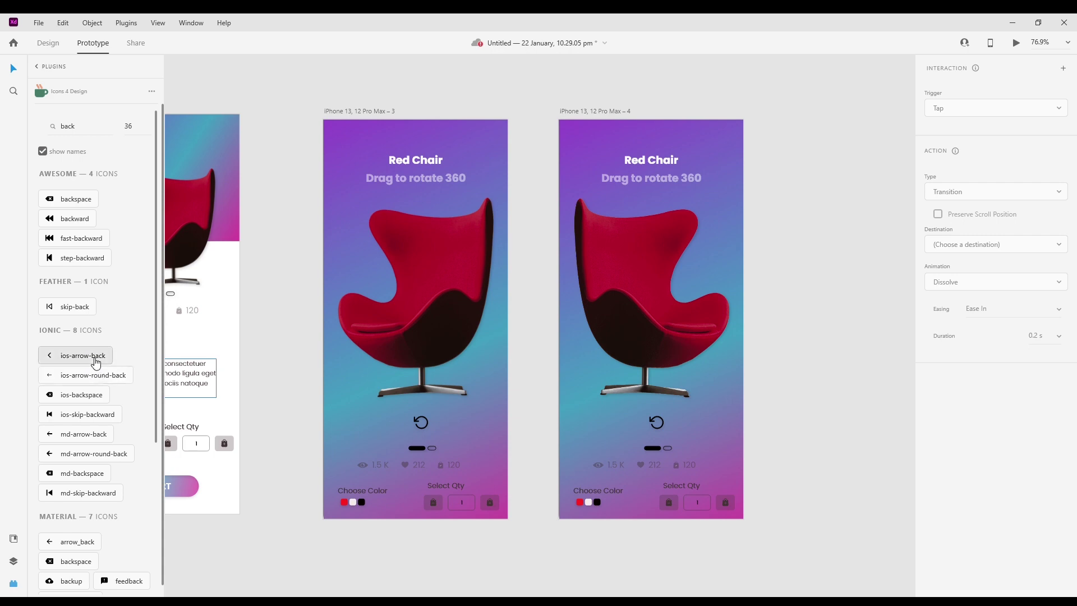
Return to design mode, move the spare rotate icon aside and paste the back arrow onto the third artboard.
{"action": "left_click", "coordinate": [54, 45]}
{"action": "left_click_drag", "start_coordinate": [546, 329], "coordinate": [463, 332]}
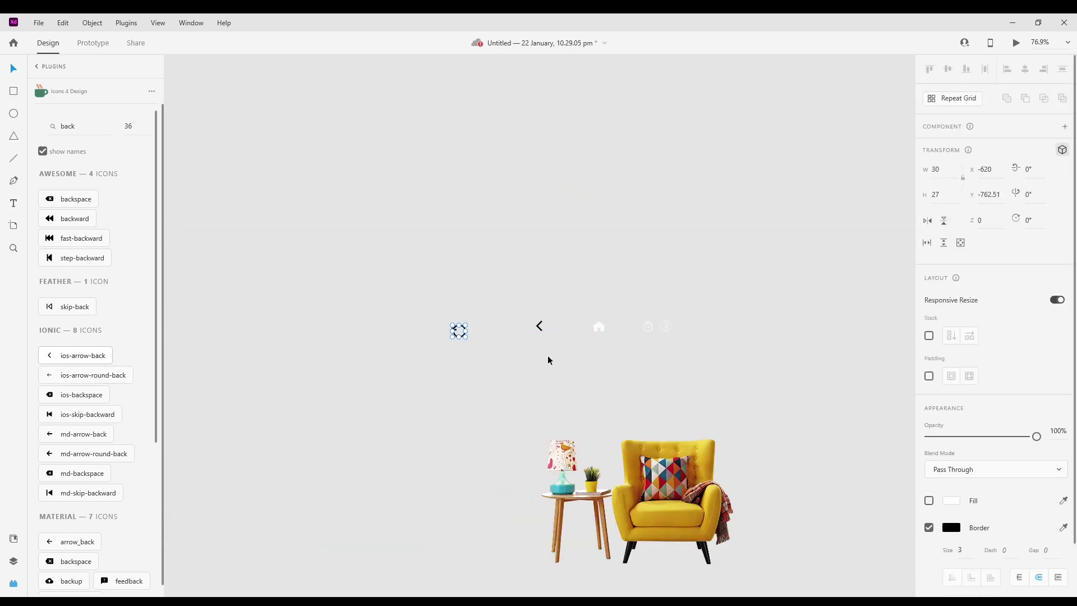
{"action": "left_click", "coordinate": [538, 328]}
{"action": "left_click_drag", "start_coordinate": [634, 421], "coordinate": [371, 222]}
{"action": "left_click", "coordinate": [422, 138]}
{"action": "key", "text": "ctrl+v"}
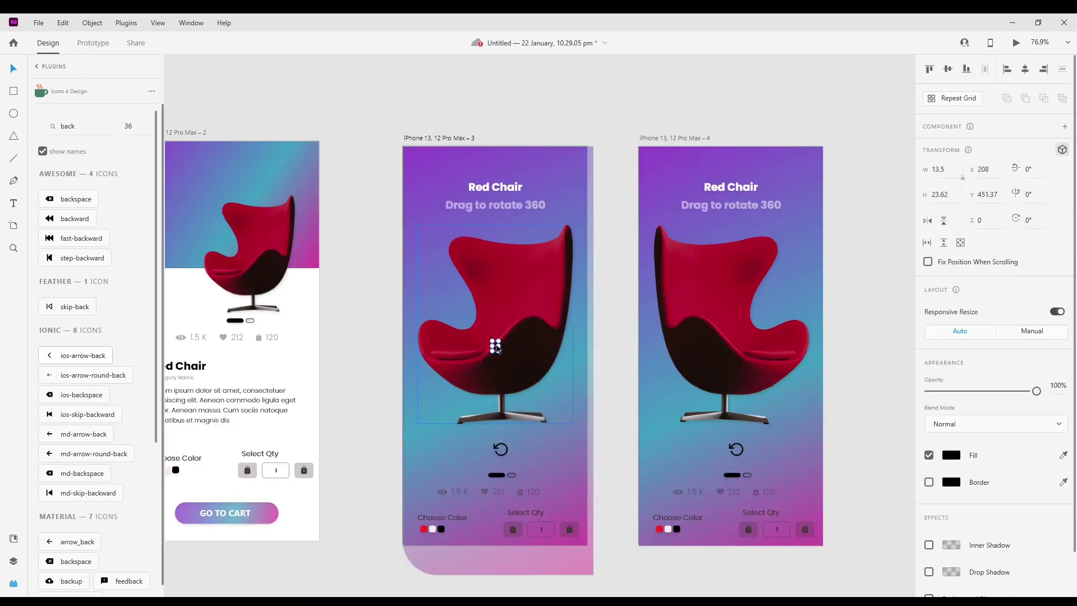
Undo the accidental edits to the third artboard's red chair and lock the chair.
{"action": "left_click_drag", "start_coordinate": [497, 345], "coordinate": [482, 304]}
{"action": "key", "text": "Delete"}
{"action": "key", "text": "ctrl+z"}
{"action": "key", "text": "ctrl+z"}
{"action": "key", "text": "ctrl+l"}
{"action": "left_click", "coordinate": [329, 311]}
Place the back arrow in the third artboard's upper-left corner at about X 20.5, Y 22.37.
{"action": "double_click", "coordinate": [495, 347]}
{"action": "scroll", "coordinate": [452, 344], "scroll_direction": "up", "scroll_amount": 5}
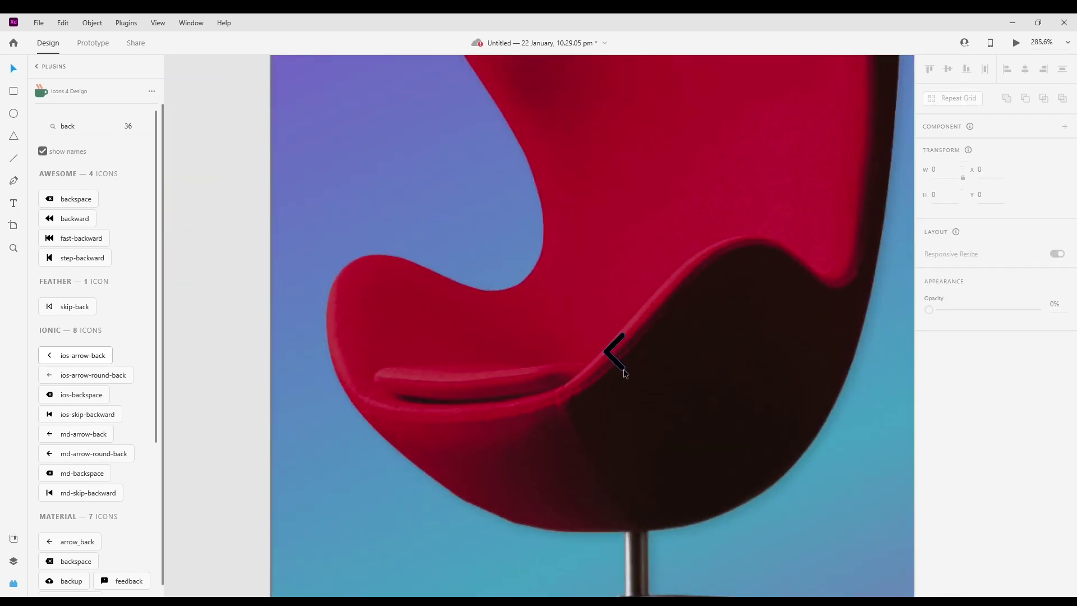
{"action": "left_click_drag", "start_coordinate": [600, 353], "coordinate": [415, 194]}
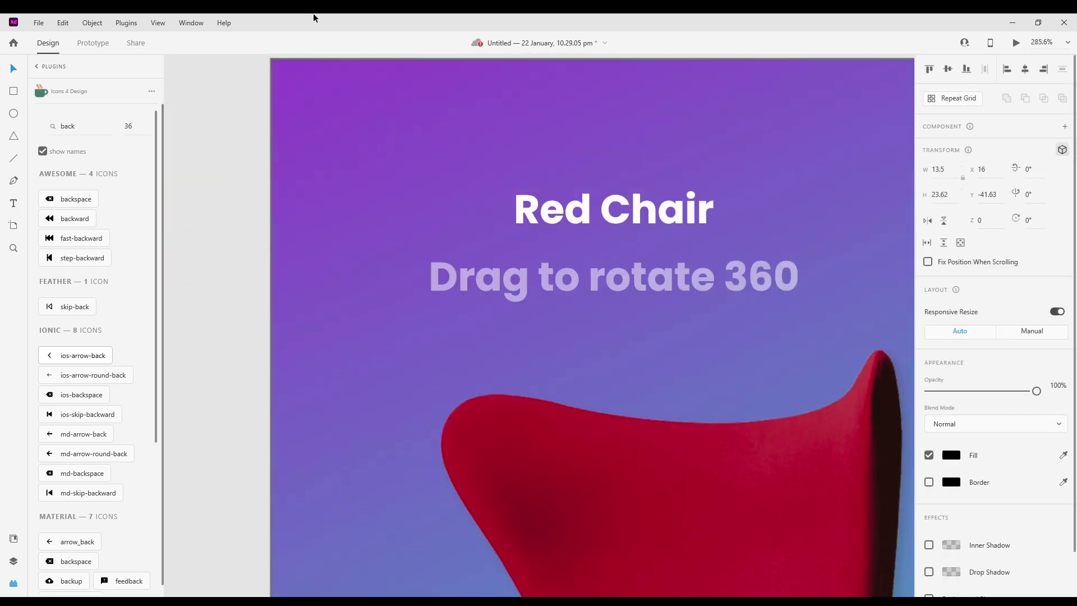
{"action": "left_click_drag", "start_coordinate": [314, 15], "coordinate": [322, 243]}
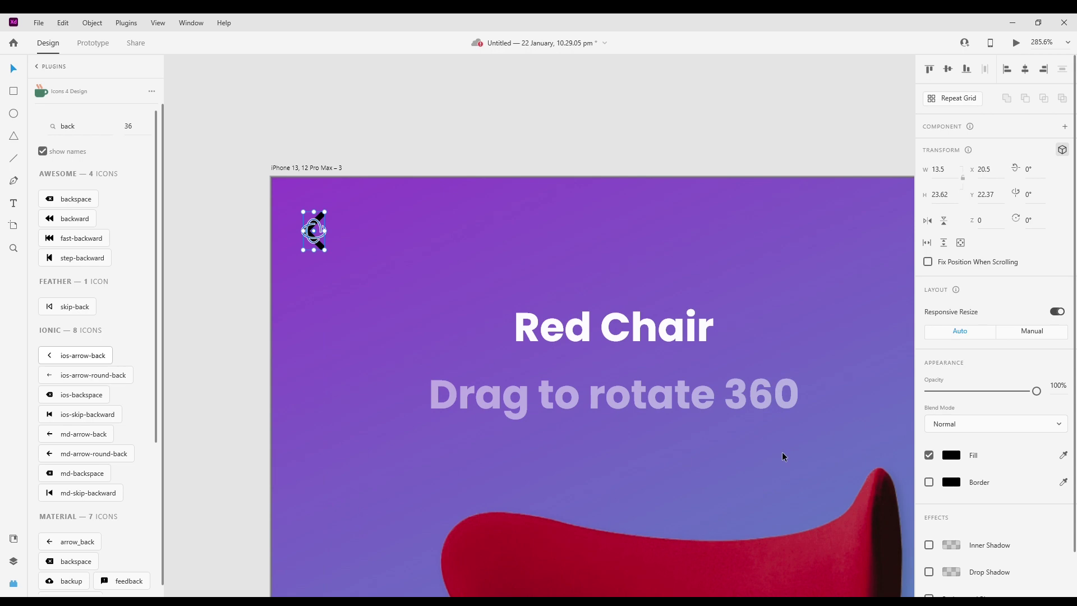
Fill the back arrow with white and give it a drop shadow.
{"action": "left_click", "coordinate": [954, 457]}
{"action": "left_click_drag", "start_coordinate": [797, 401], "coordinate": [748, 380]}
{"action": "scroll", "coordinate": [954, 482], "scroll_direction": "down", "scroll_amount": 2}
{"action": "left_click", "coordinate": [932, 523]}
{"action": "left_click", "coordinate": [337, 256]}
Copy the white back arrow and paste it onto the fourth artboard.
{"action": "left_click", "coordinate": [315, 231]}
{"action": "key", "text": "ctrl+c"}
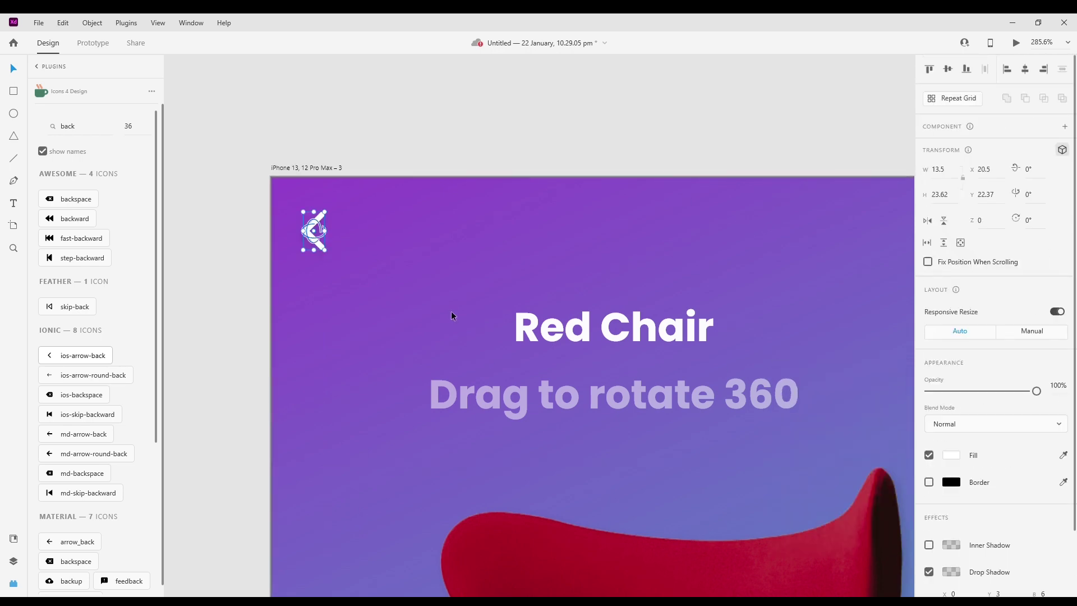
{"action": "scroll", "coordinate": [505, 275], "scroll_direction": "right", "scroll_amount": 10}
{"action": "key", "text": "ctrl+v"}
{"action": "left_click", "coordinate": [494, 264]}
Paste the white back arrow onto the second artboard.
{"action": "scroll", "coordinate": [410, 352], "scroll_direction": "down", "scroll_amount": 6}
{"action": "left_click", "coordinate": [410, 353]}
{"action": "mouse_move", "coordinate": [395, 267]}
{"action": "left_mouse_down"}
{"action": "mouse_move", "coordinate": [615, 174]}
{"action": "mouse_move", "coordinate": [696, 173]}
{"action": "left_mouse_up"}
{"action": "left_click", "coordinate": [404, 243]}
{"action": "key", "text": "ctrl+v"}
{"action": "left_click", "coordinate": [517, 264]}
In prototype mode, link the back arrows of the third and fourth artboards to the second artboard.
{"action": "left_click", "coordinate": [93, 43]}
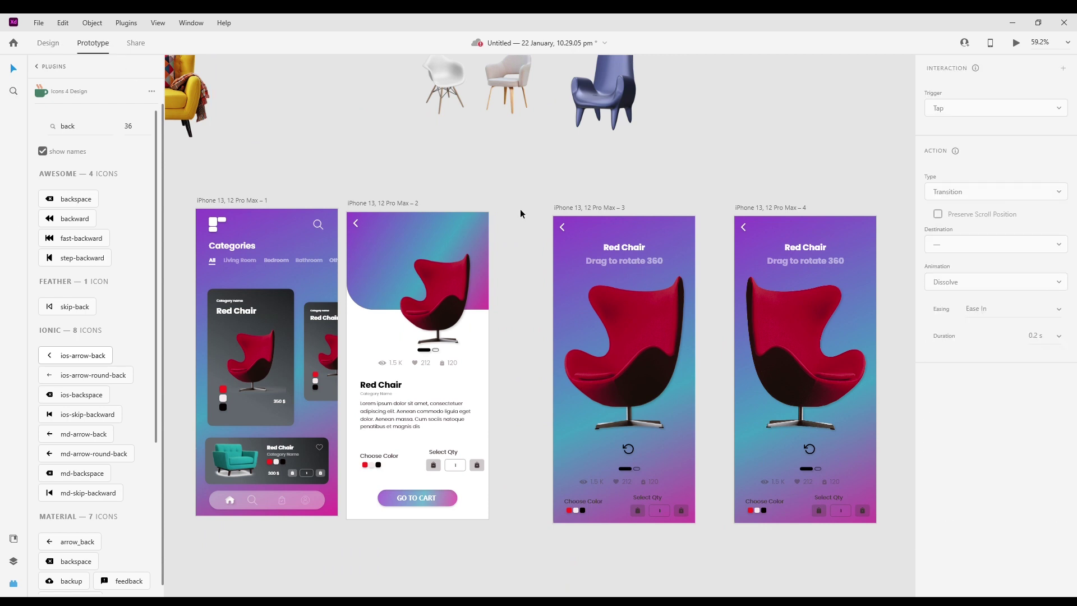
{"action": "left_click", "coordinate": [562, 227]}
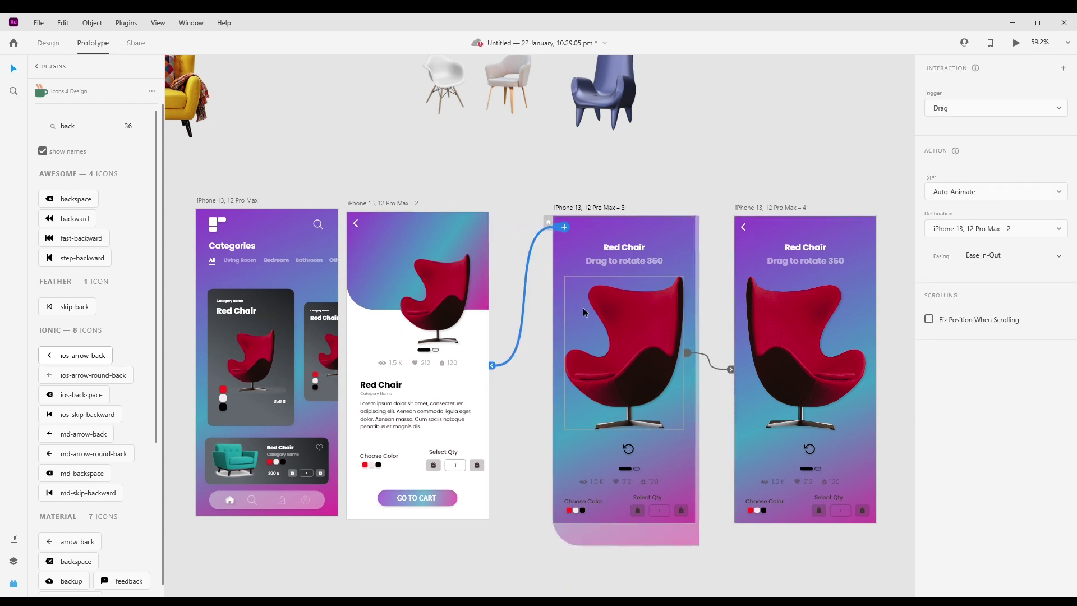
{"action": "left_click", "coordinate": [745, 231]}
{"action": "left_click", "coordinate": [744, 229]}
{"action": "left_click_drag", "start_coordinate": [747, 228], "coordinate": [590, 331]}
Link the second artboard's red chair to the third artboard with a Tap trigger.
{"action": "left_click", "coordinate": [505, 381]}
{"action": "left_click", "coordinate": [446, 300]}
{"action": "left_click", "coordinate": [942, 114]}
{"action": "left_click", "coordinate": [933, 91]}
Relink the third artboard's back arrow to the second artboard and give both back-arrow links a Tap trigger.
{"action": "left_click", "coordinate": [563, 228]}
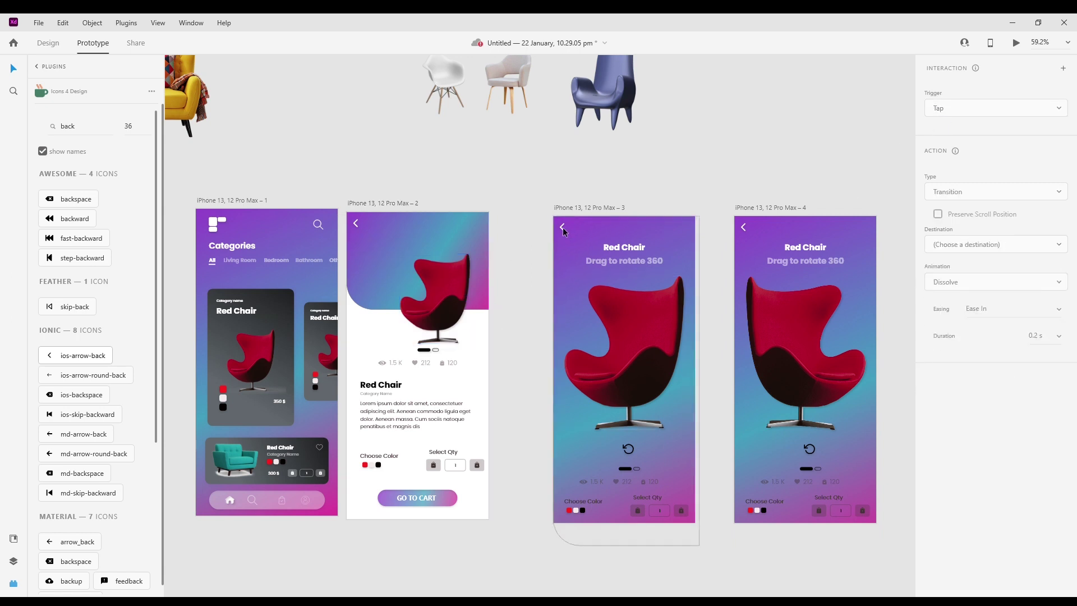
{"action": "left_click_drag", "start_coordinate": [565, 227], "coordinate": [474, 255]}
{"action": "left_click", "coordinate": [934, 94]}
{"action": "left_click", "coordinate": [745, 229]}
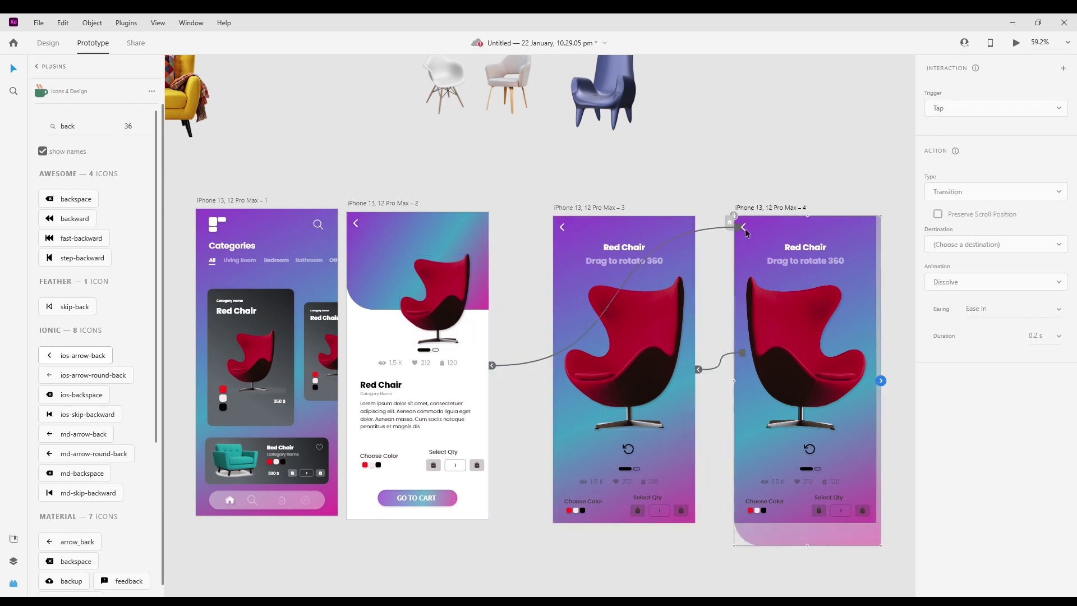
{"action": "left_click", "coordinate": [944, 108]}
{"action": "left_click", "coordinate": [935, 93]}
Make the first artboard the flow's home screen and check the drag links between the third and fourth artboards' chairs.
{"action": "left_click", "coordinate": [672, 140]}
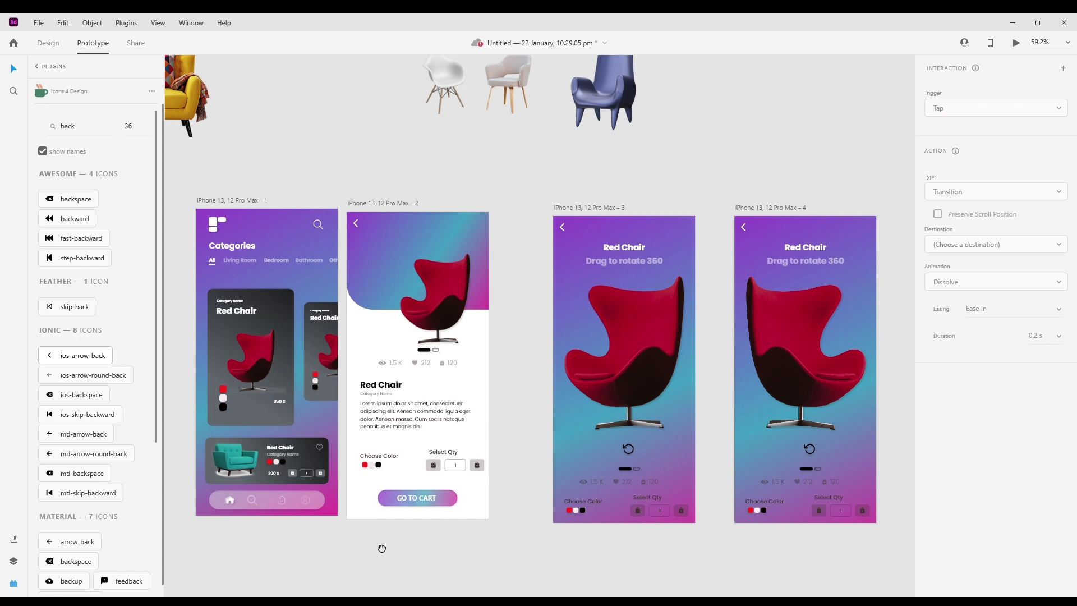
{"action": "left_click_drag", "start_coordinate": [382, 547], "coordinate": [545, 496]}
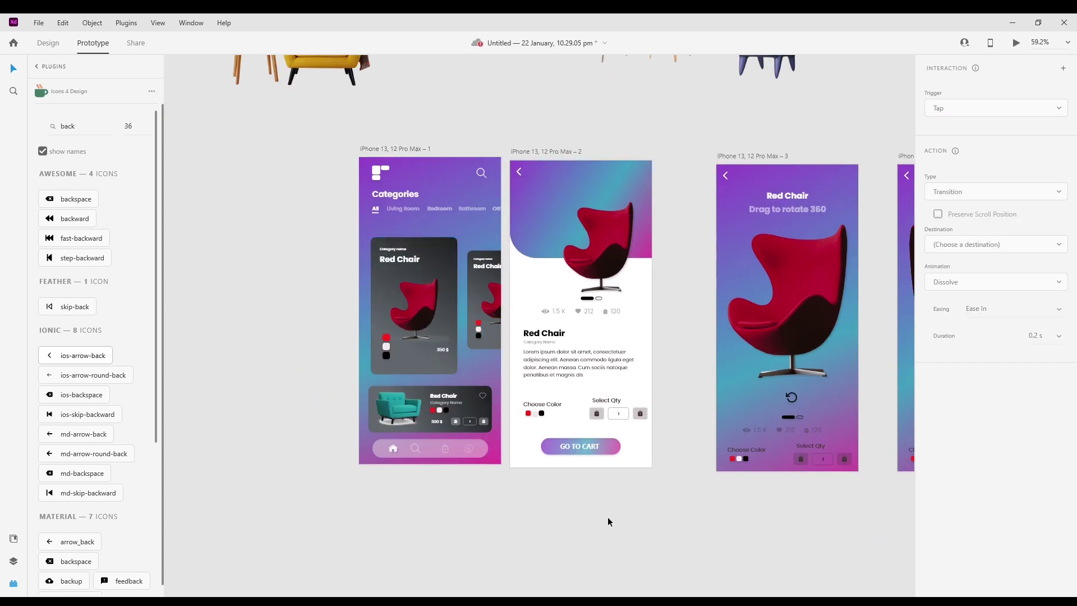
{"action": "left_click", "coordinate": [367, 149]}
{"action": "left_click", "coordinate": [354, 163]}
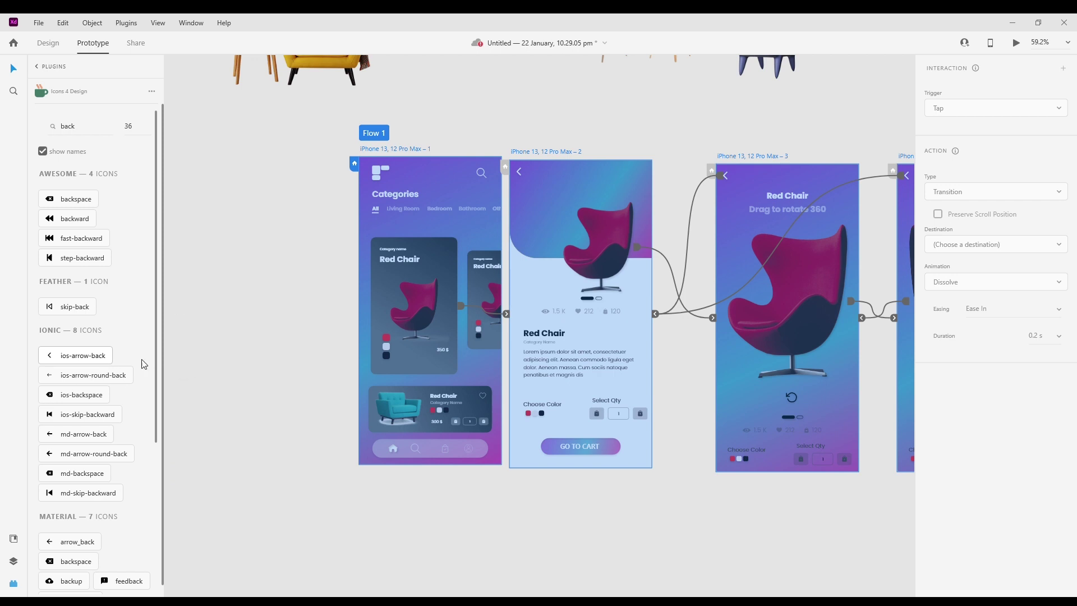
{"action": "left_click", "coordinate": [738, 533]}
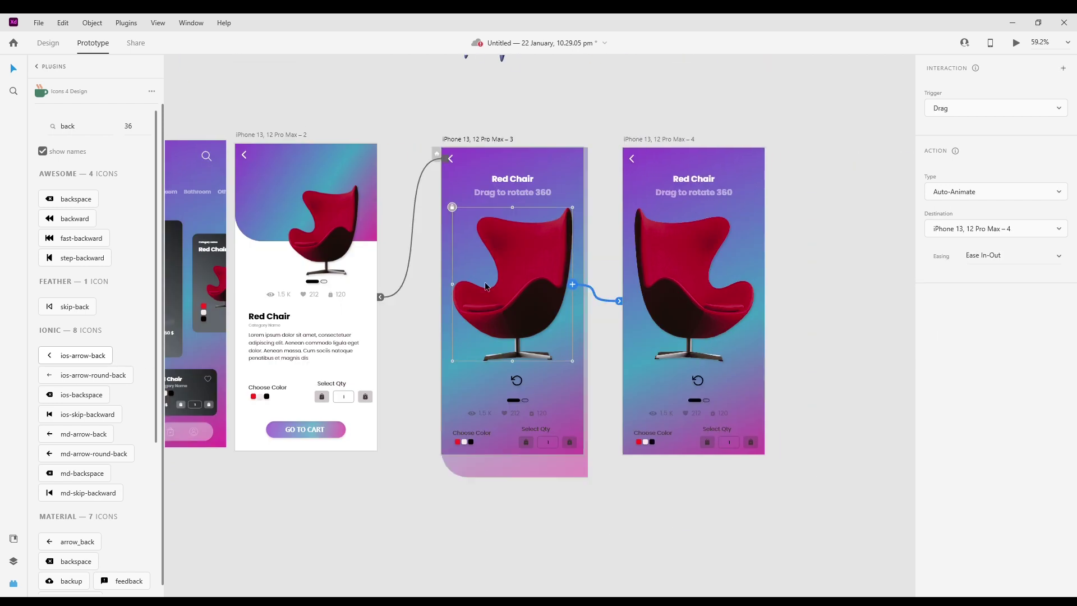
{"action": "left_click", "coordinate": [707, 330]}
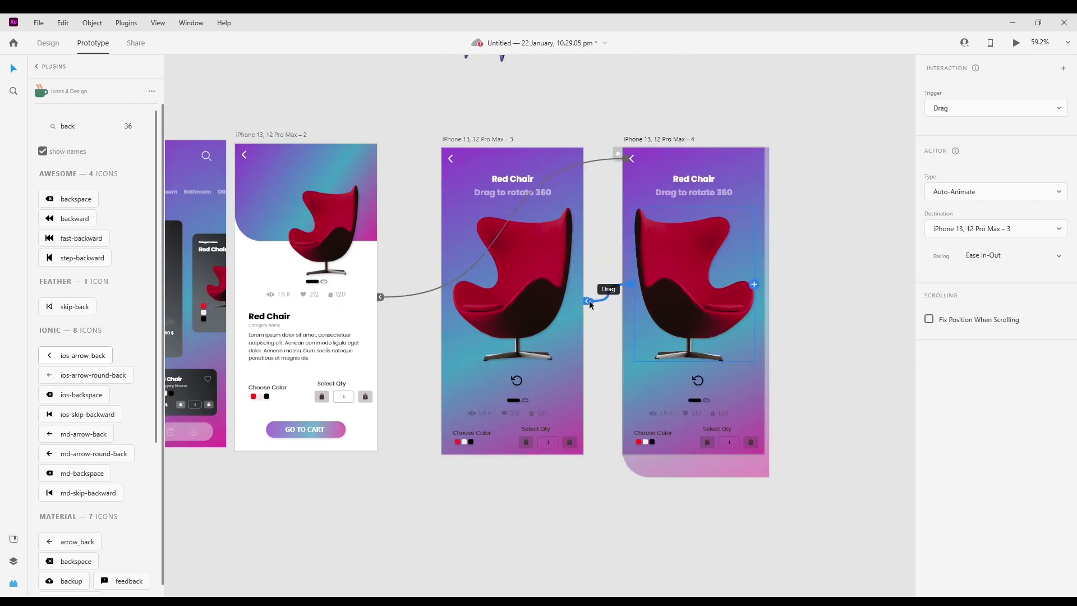
Try to detach the drag link from the fourth artboard's chair to the third artboard, and undo it.
{"action": "left_click_drag", "start_coordinate": [589, 303], "coordinate": [565, 490]}
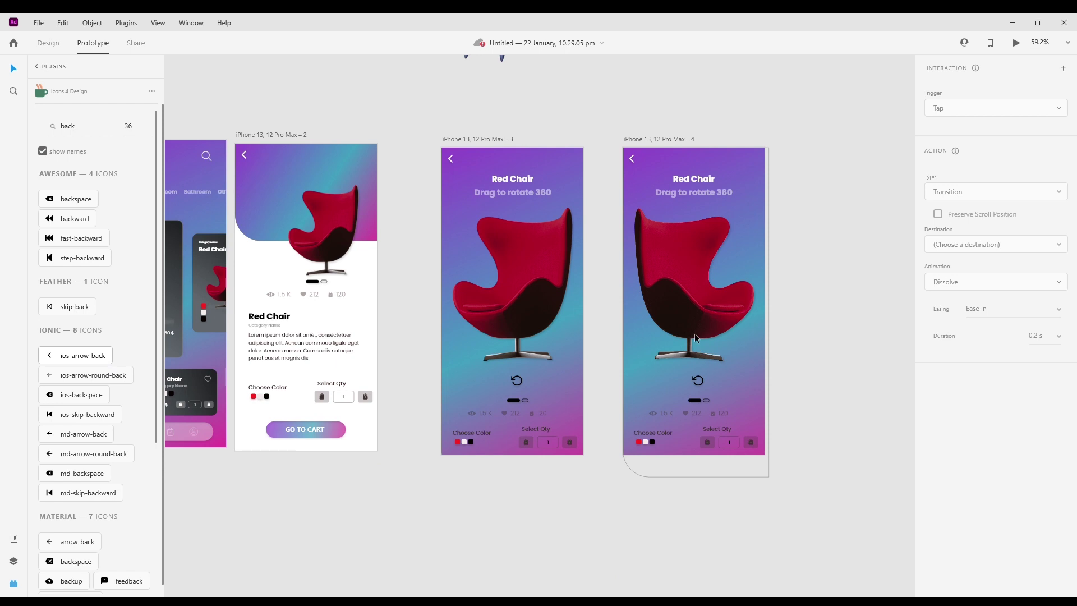
{"action": "key", "text": "ctrl+z"}
In design mode, rotate the fourth artboard's red chair in 3D about its vertical axis until it appears strongly narrowed.
{"action": "left_click", "coordinate": [47, 44]}
{"action": "scroll", "coordinate": [736, 298], "scroll_direction": "up", "scroll_amount": 2}
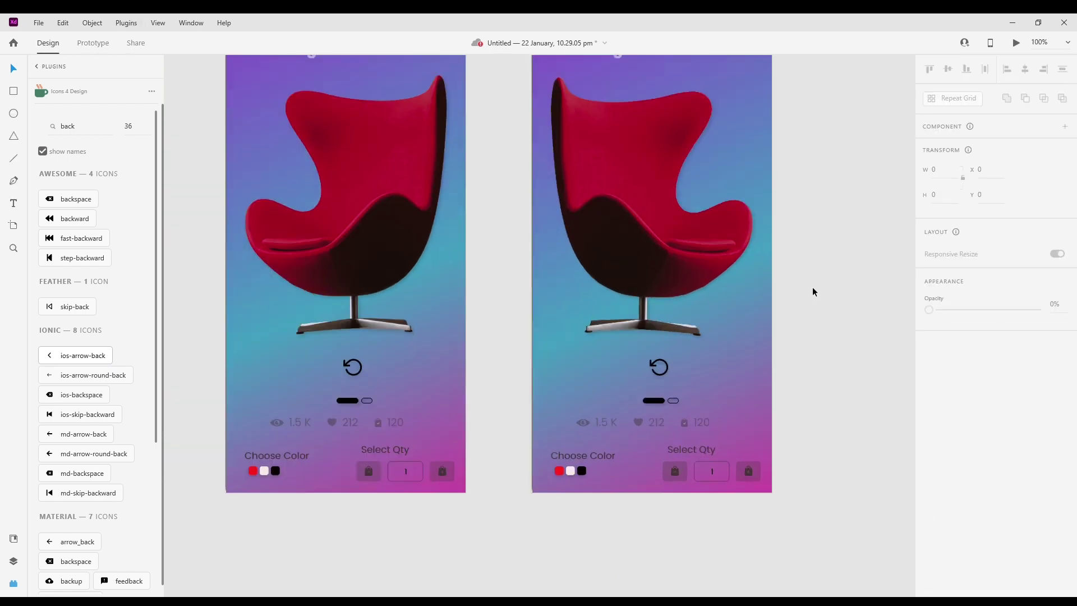
{"action": "left_click", "coordinate": [725, 250]}
{"action": "key", "text": "Escape"}
{"action": "left_click", "coordinate": [662, 228]}
{"action": "left_click_drag", "start_coordinate": [651, 205], "coordinate": [590, 258]}
{"action": "left_click", "coordinate": [838, 147]}
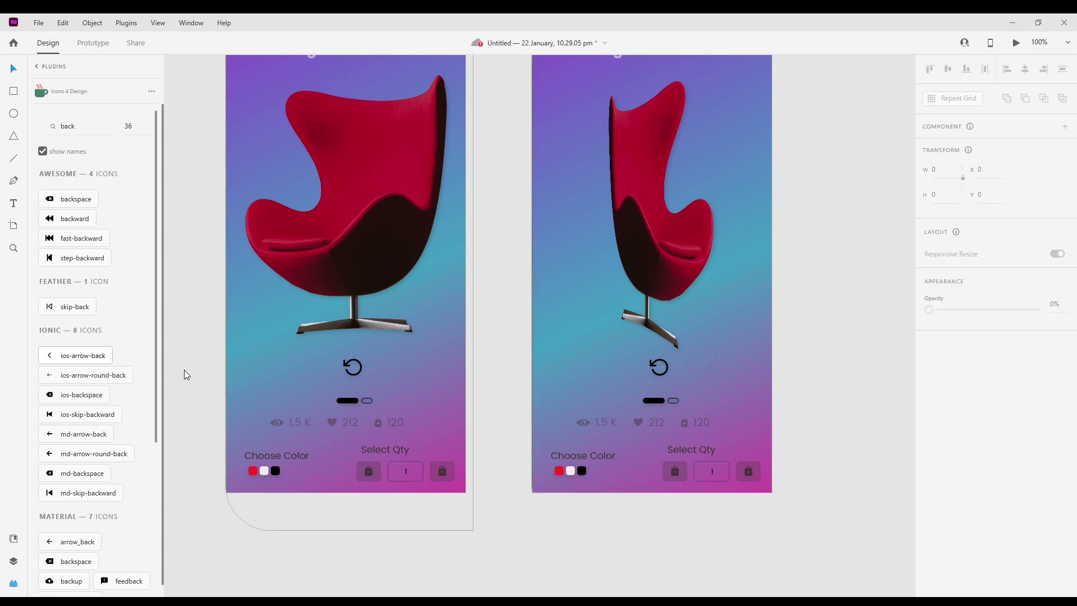
Rotate the fourth artboard's red chair in the opposite direction about its vertical axis.
{"action": "left_click", "coordinate": [656, 213]}
{"action": "left_click_drag", "start_coordinate": [661, 219], "coordinate": [733, 229]}
{"action": "left_click", "coordinate": [820, 339]}
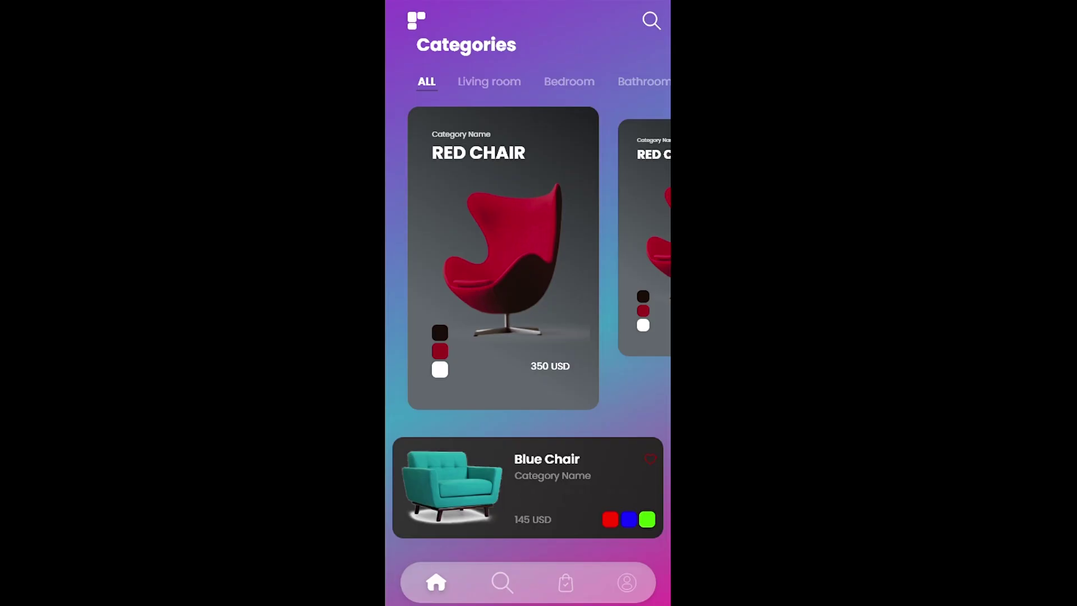
Test the prototype preview by opening the red chair's detail screen and its 360 view, and rotate the chair there.
{"action": "left_click", "coordinate": [555, 381]}
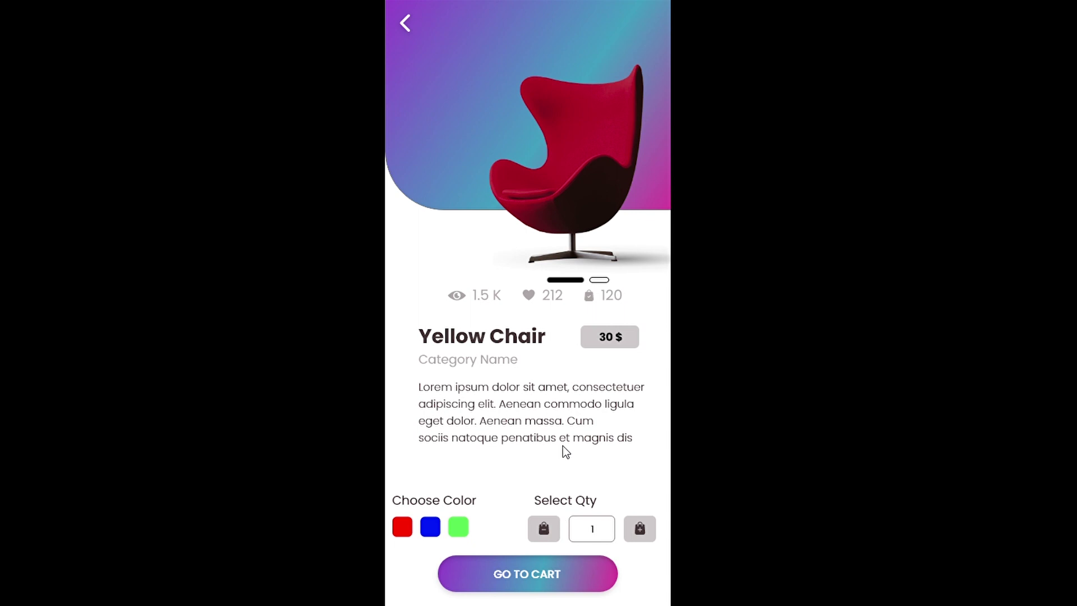
{"action": "left_click", "coordinate": [590, 233]}
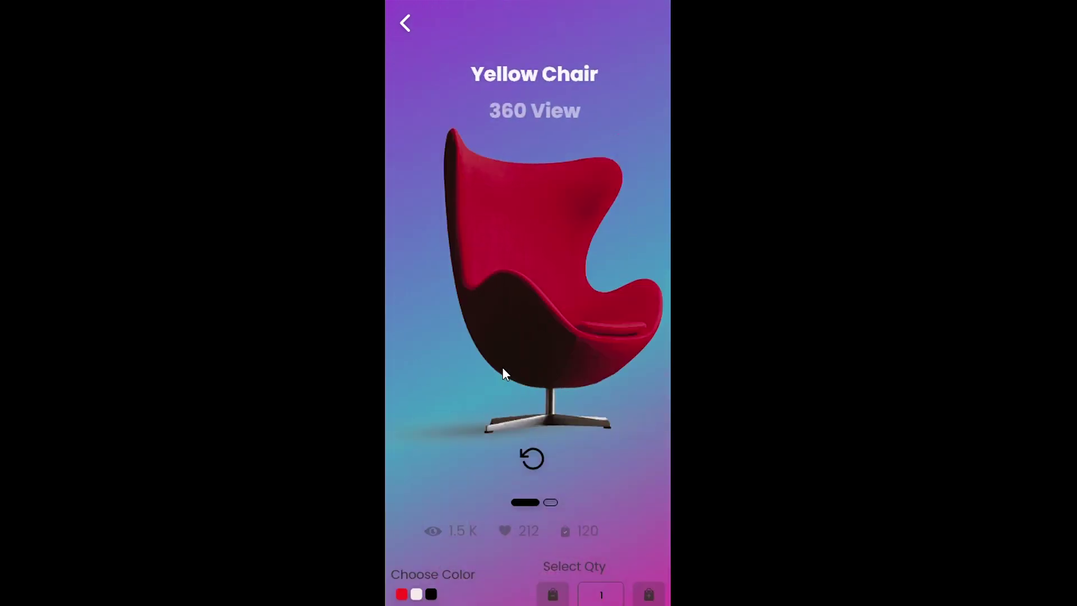
{"action": "left_click_drag", "start_coordinate": [540, 372], "coordinate": [587, 378]}
{"action": "left_click_drag", "start_coordinate": [531, 355], "coordinate": [582, 366]}
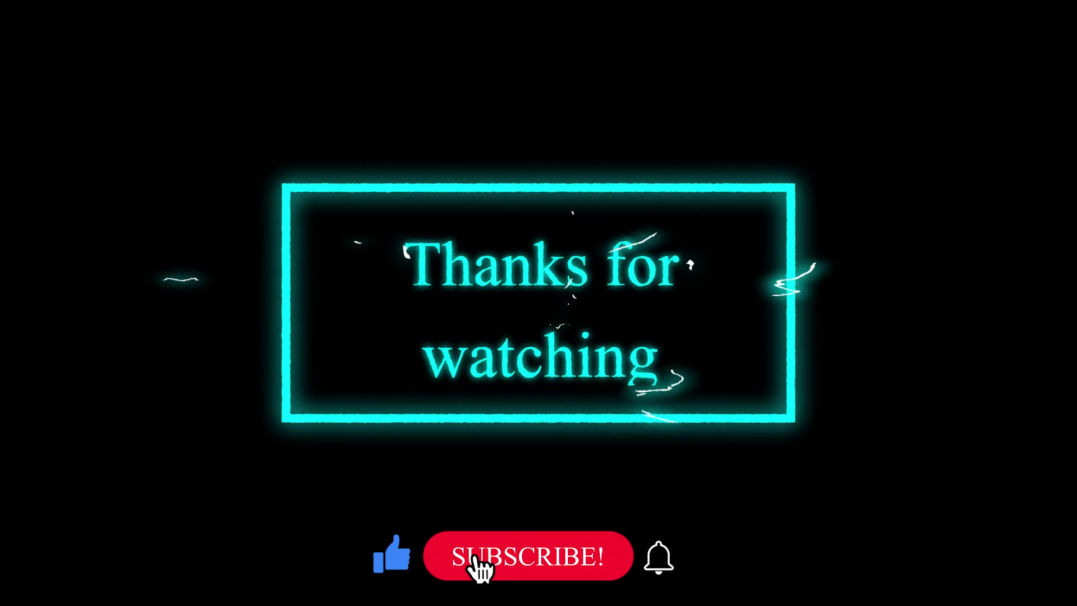